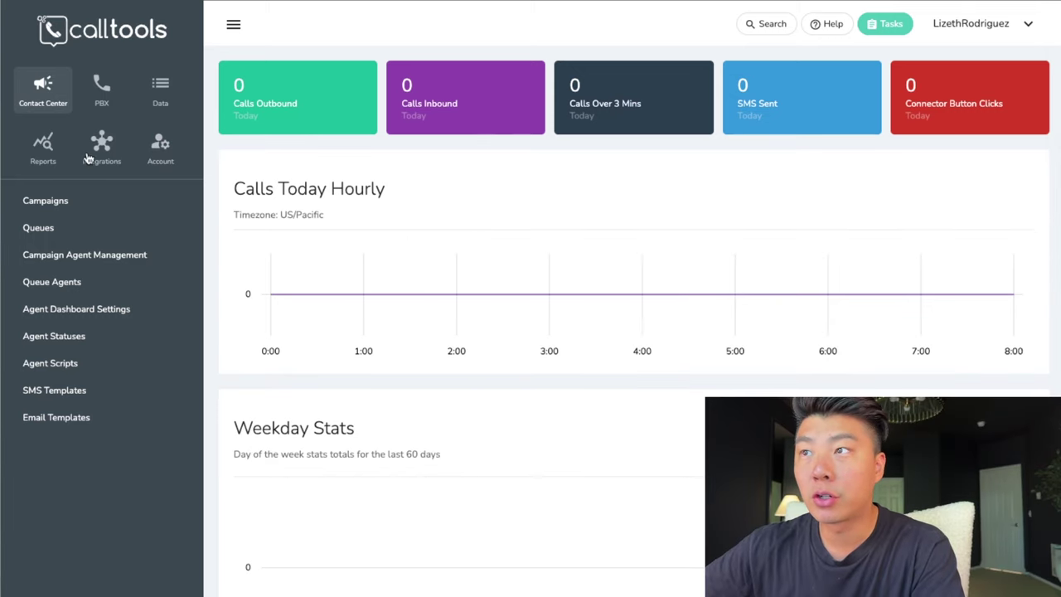
- Open the account's user list and bring up the existing user's record for editing
left_click(162, 162)
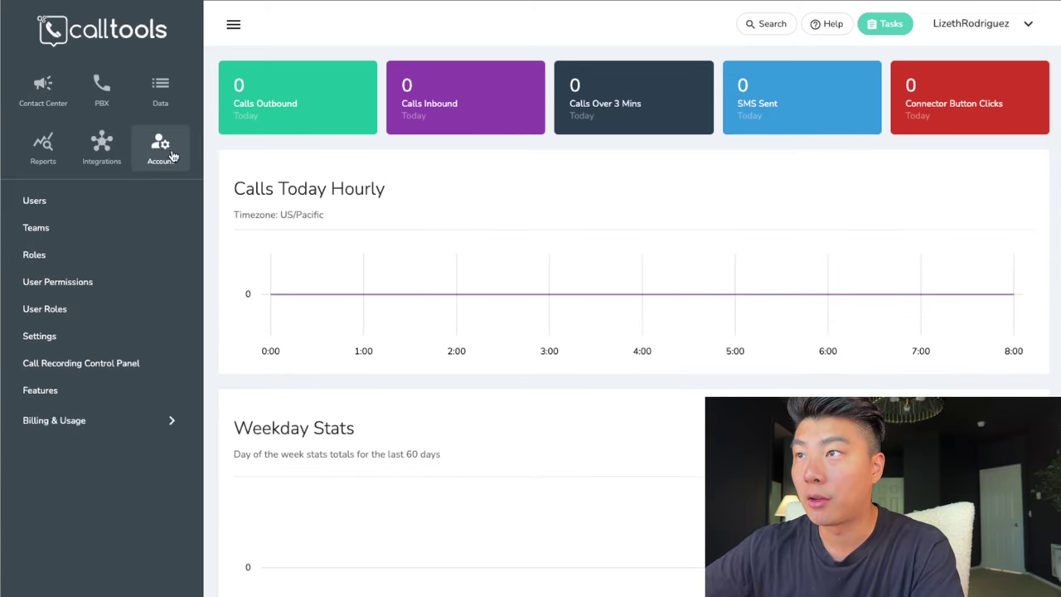
left_click(40, 201)
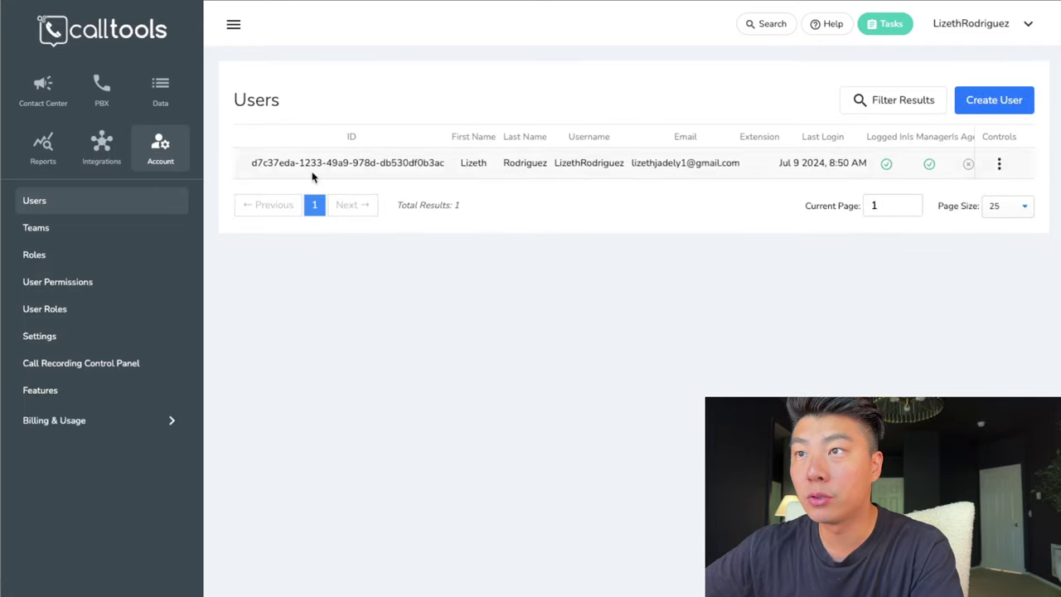
scroll(717, 168, "right", 3)
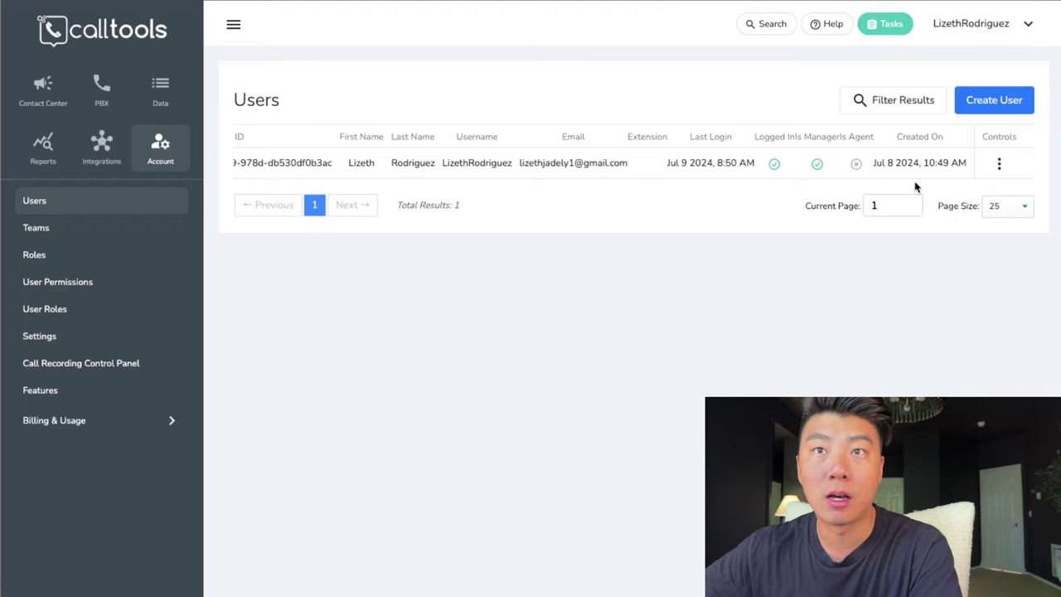
left_click(999, 163)
left_click(987, 204)
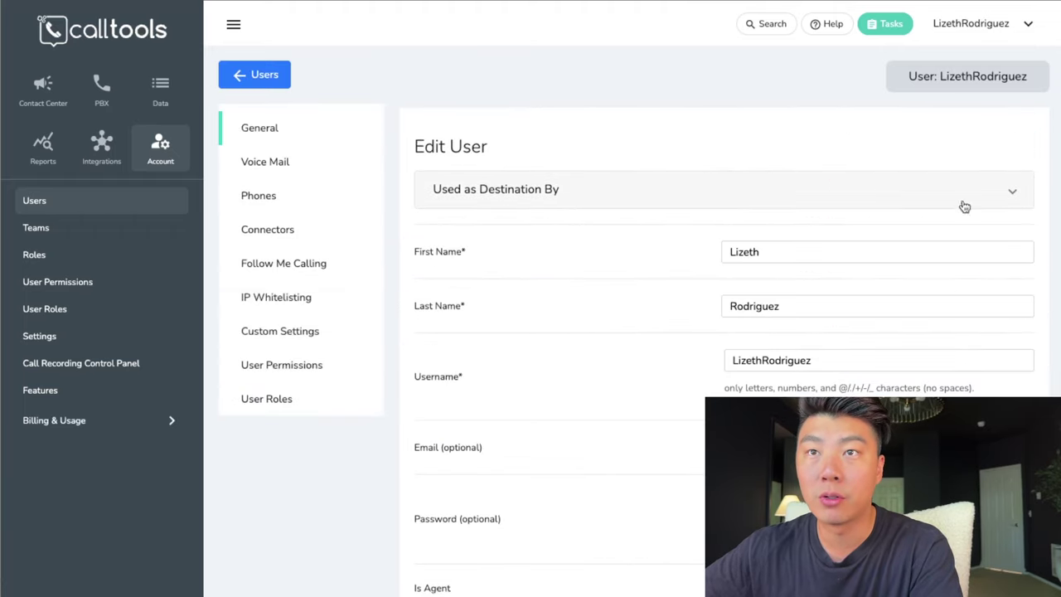
- Try to enable the Is Agent option for the existing user and save the record
scroll(623, 287, "down", 3)
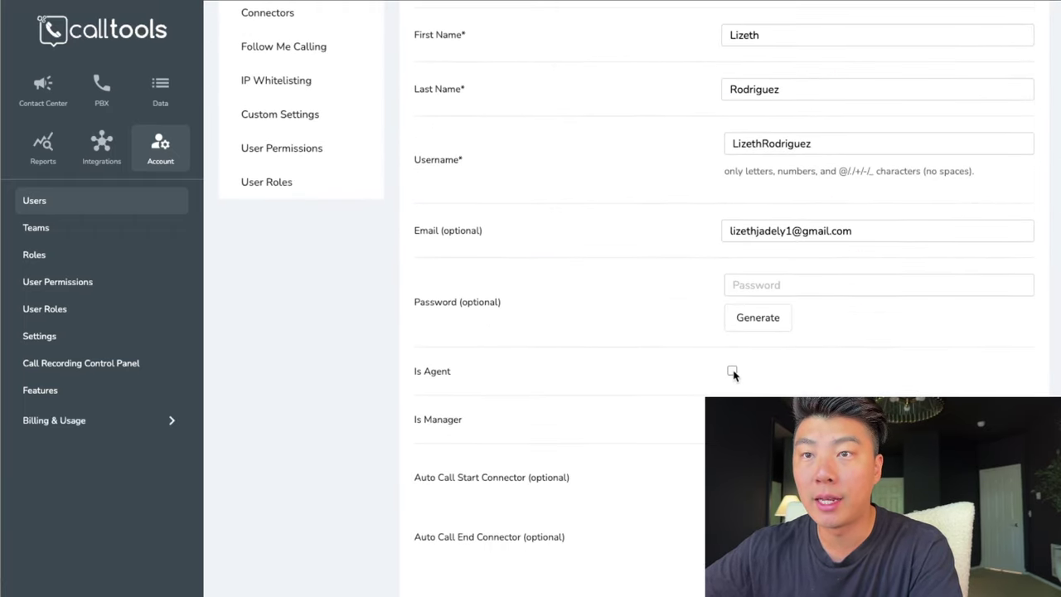
left_click(733, 371)
left_click_drag(412, 378, 459, 378)
left_click(475, 379)
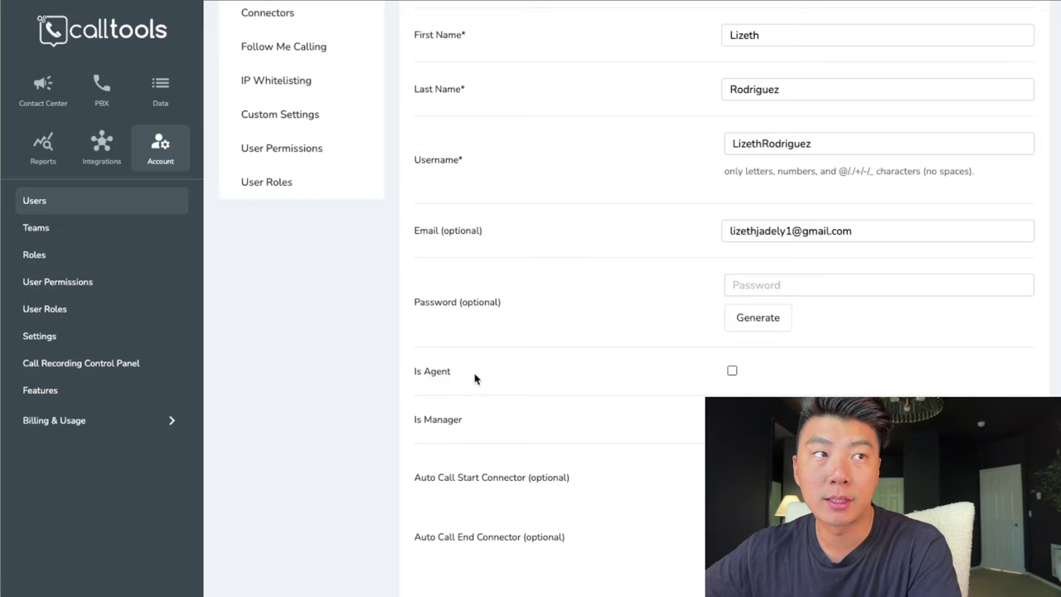
scroll(735, 373, "down", 4)
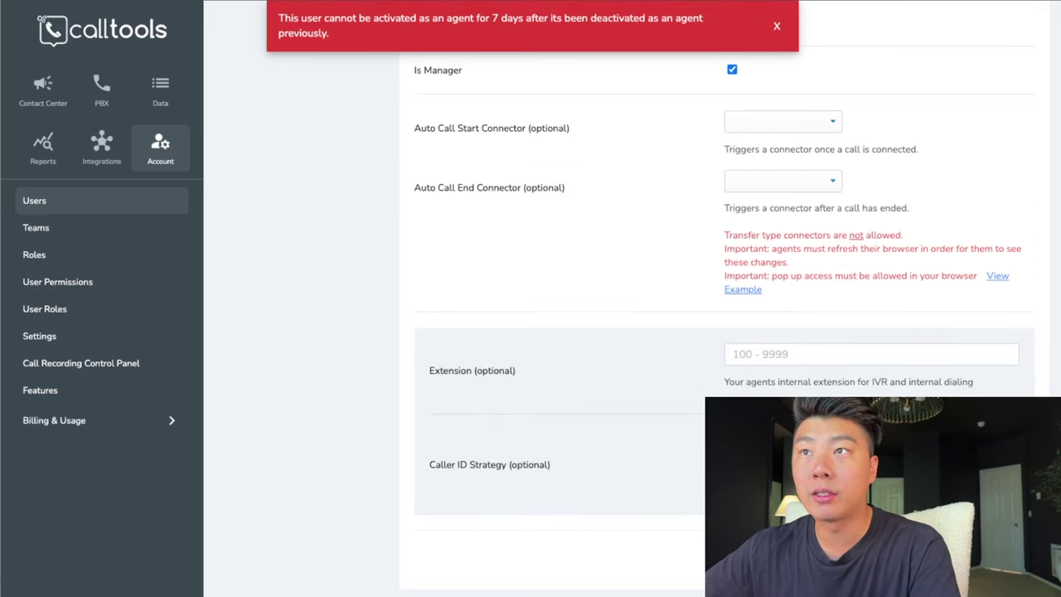
- Open the account settings and examine the FDNC Suppress setting with its notice on re-certifying the account
left_click(39, 335)
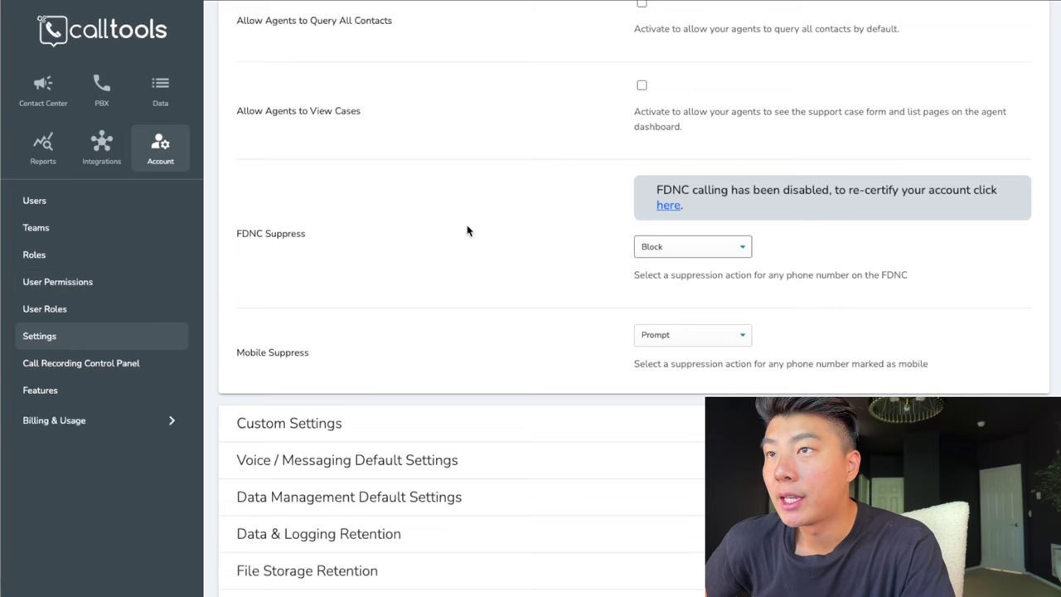
left_click_drag(654, 218, 730, 218)
left_click(639, 218)
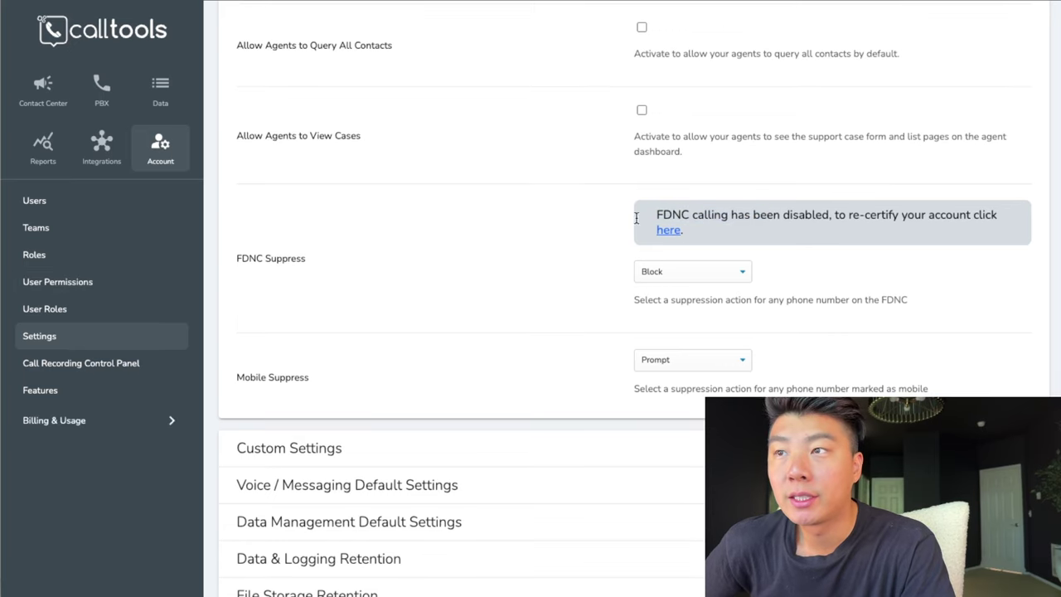
left_click(261, 264)
double_click(261, 264)
left_click(786, 203)
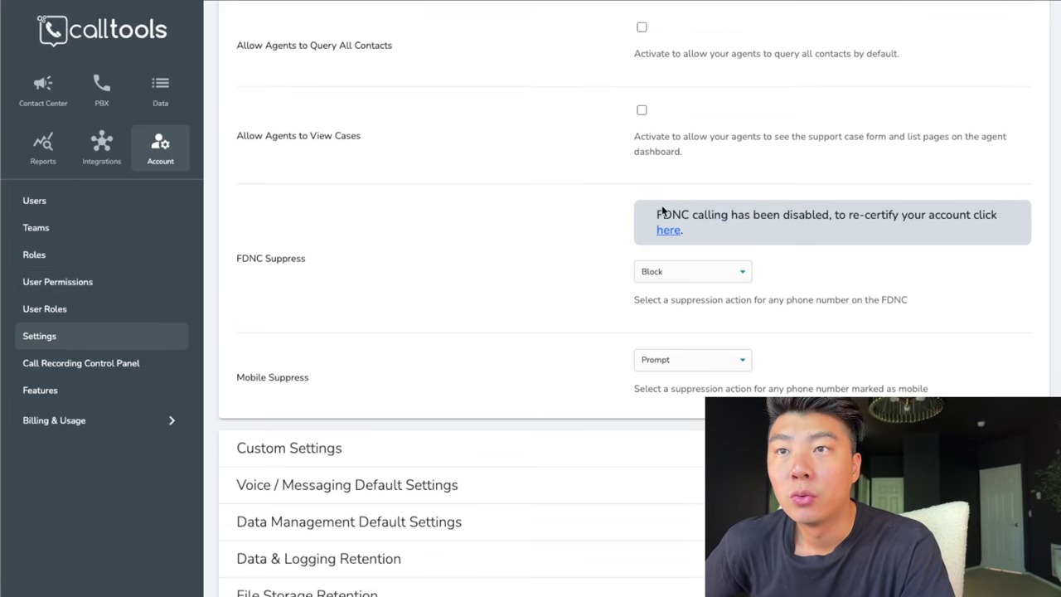
left_click_drag(662, 209, 732, 217)
left_click(732, 217)
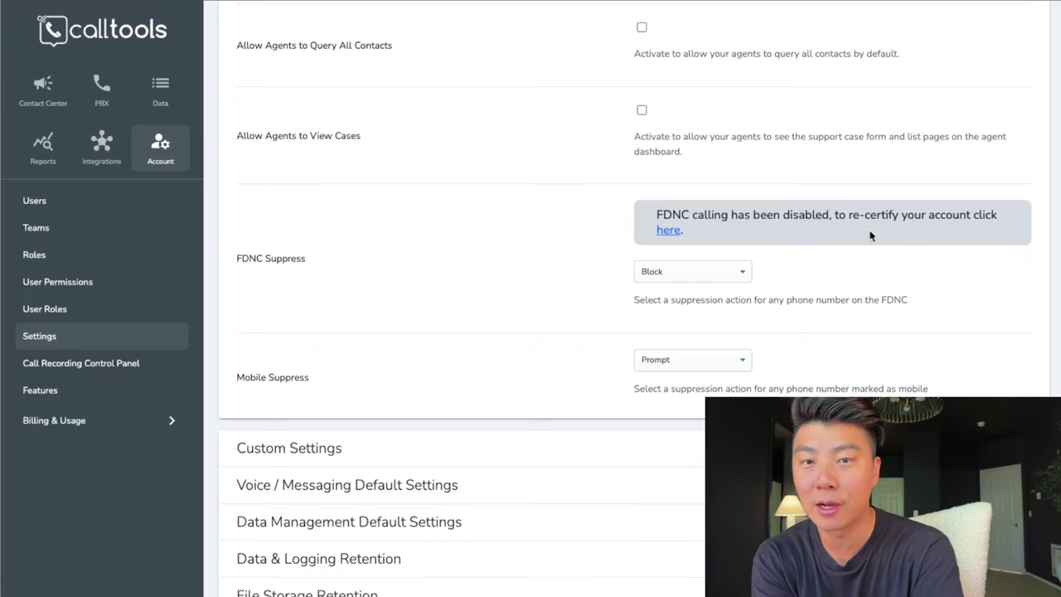
left_click_drag(655, 214, 726, 238)
left_click(685, 219)
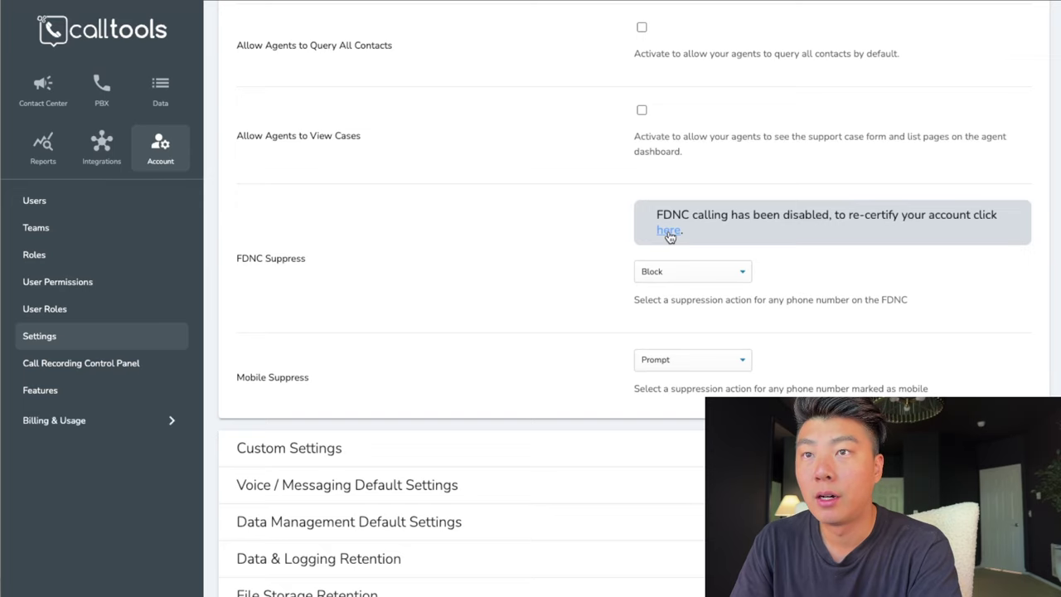
- Open the FDNC re-certification form and submit it with the non-solicitation declaration selected and the customer's signature
left_click(669, 232)
scroll(740, 172, "down", 3)
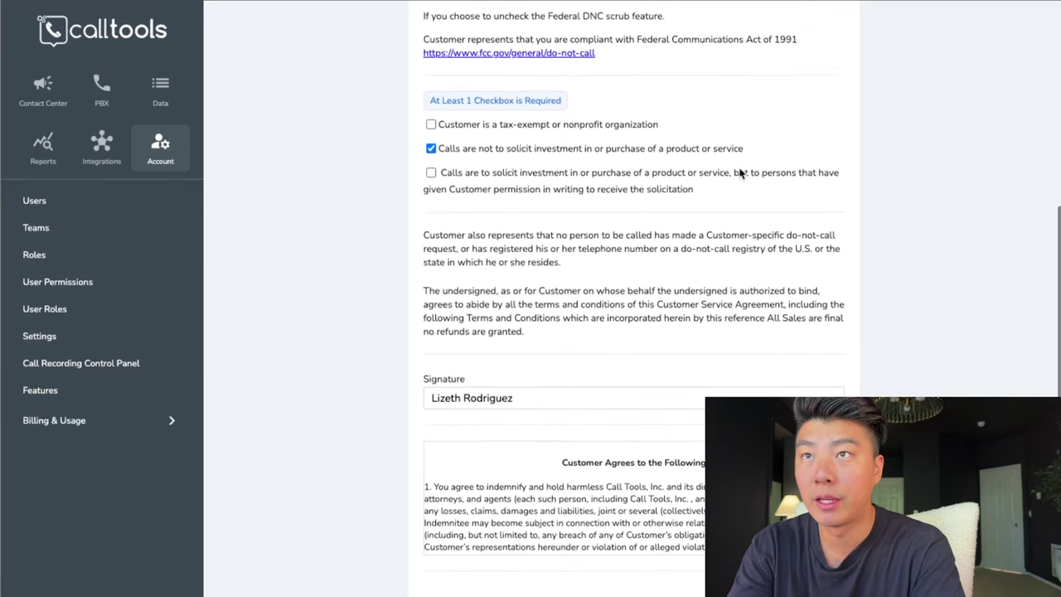
scroll(740, 173, "down", 1)
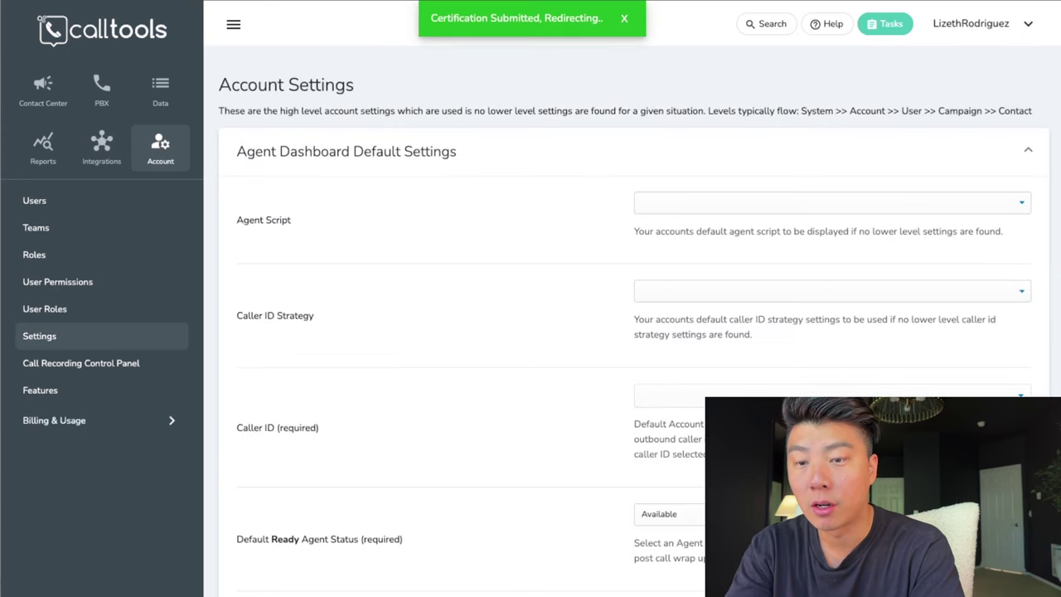
- Set FDNC Suppress to Allow in the agent dashboard default settings
scroll(618, 422, "down", 10)
scroll(670, 338, "up", 1)
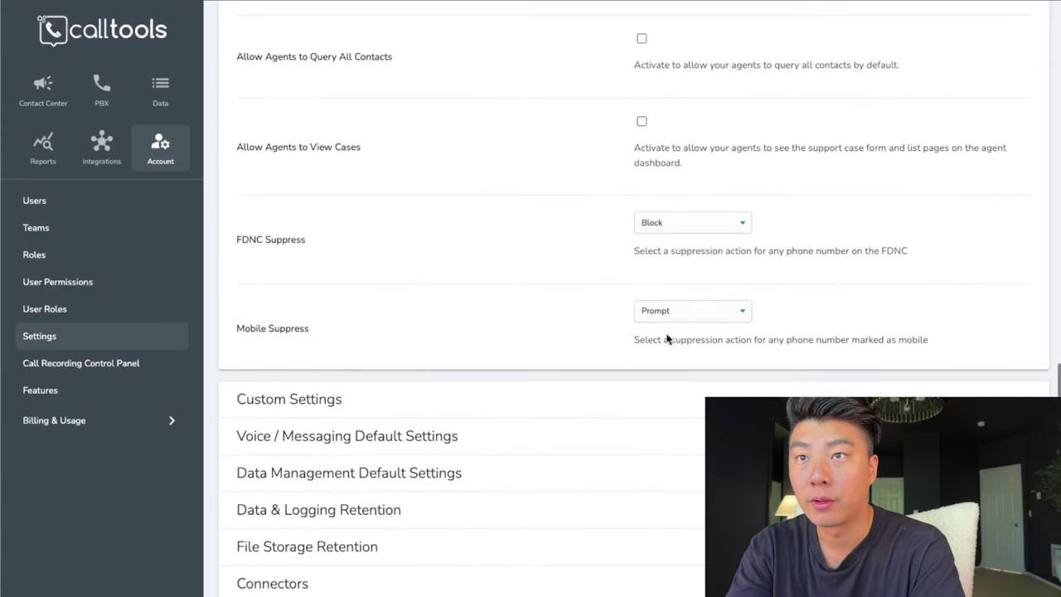
left_click(720, 221)
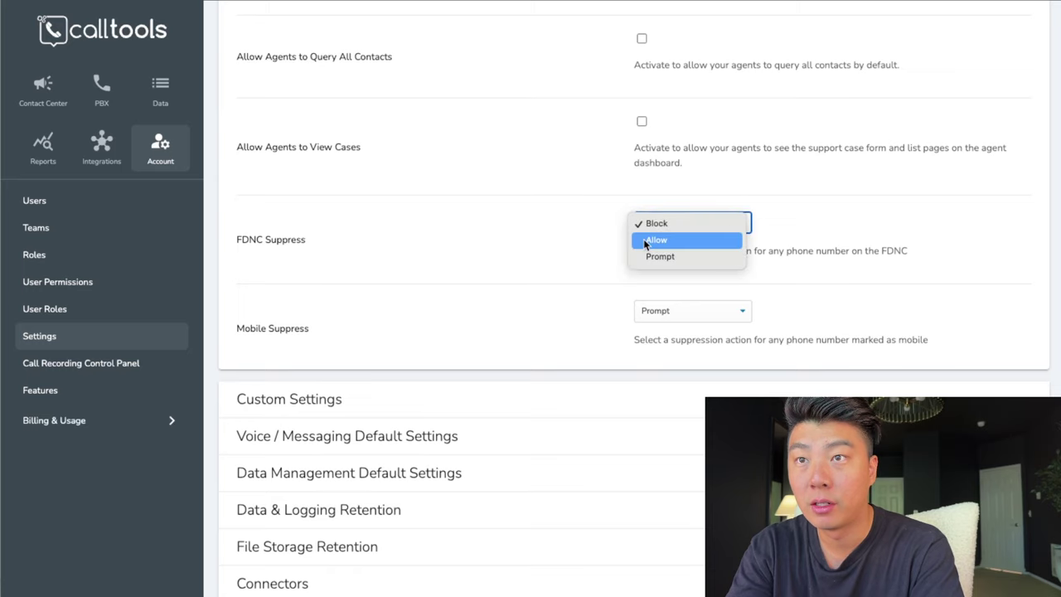
left_click(651, 238)
left_click(721, 222)
left_click(862, 206)
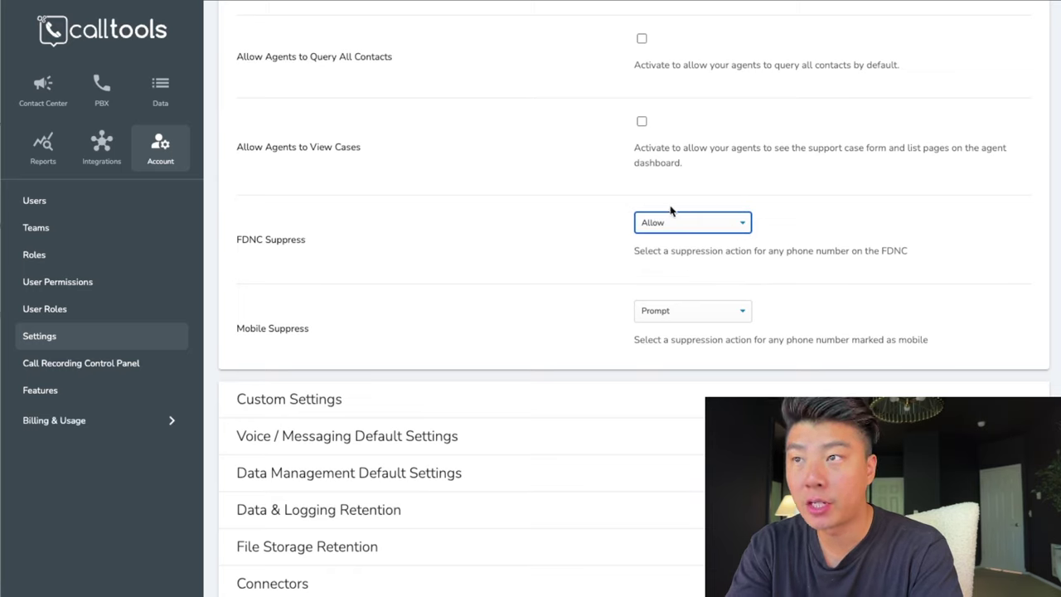
left_click(675, 219)
left_click(691, 224)
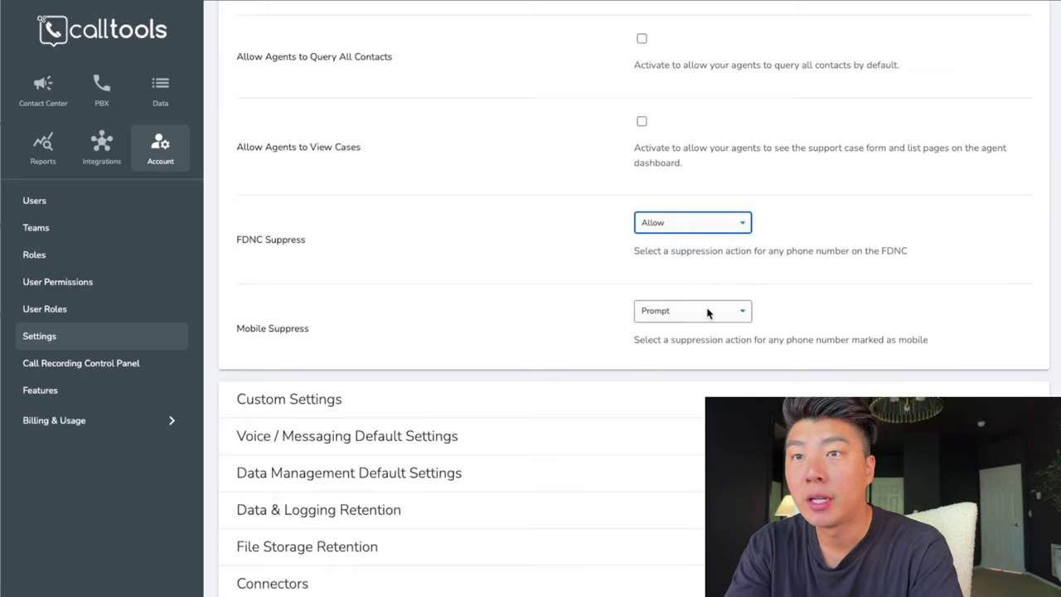
- Set Mobile Suppress to Allow and try to save the account settings
left_click(700, 311)
left_click(700, 294)
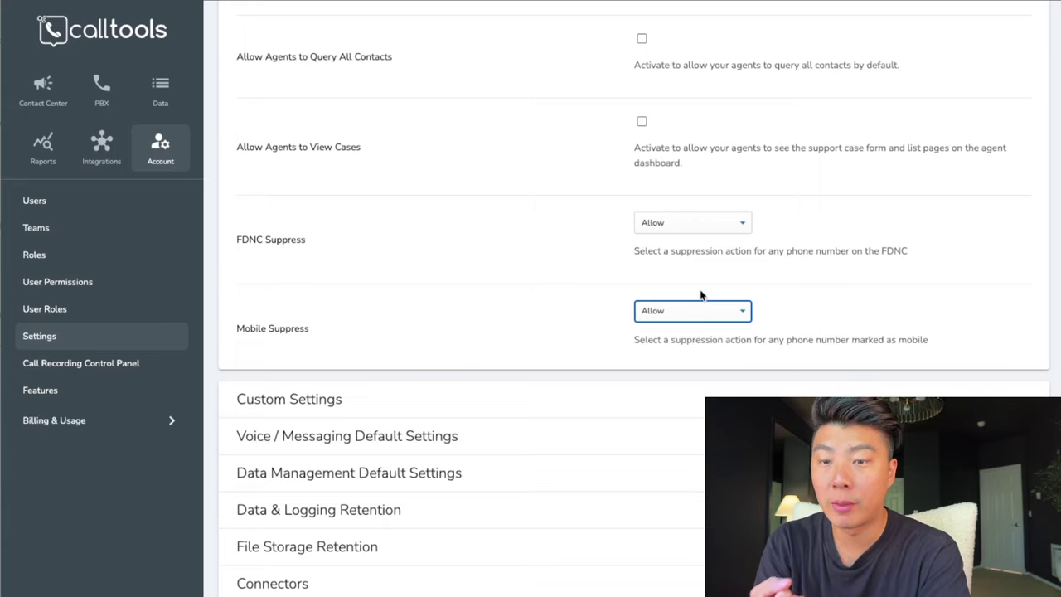
left_click(890, 288)
scroll(867, 303, "down", 2)
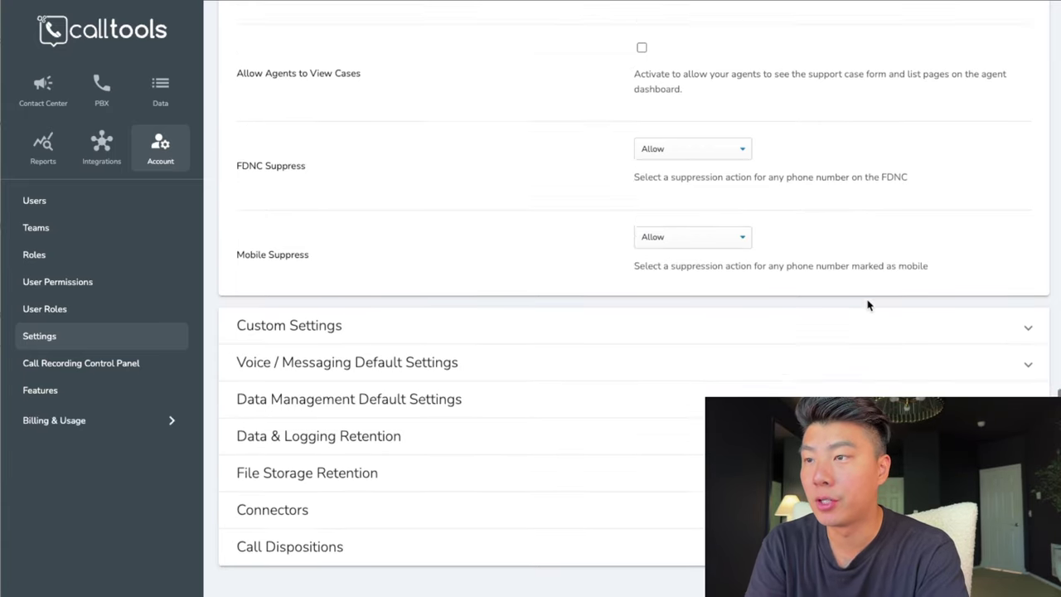
scroll(699, 278, "up", 12)
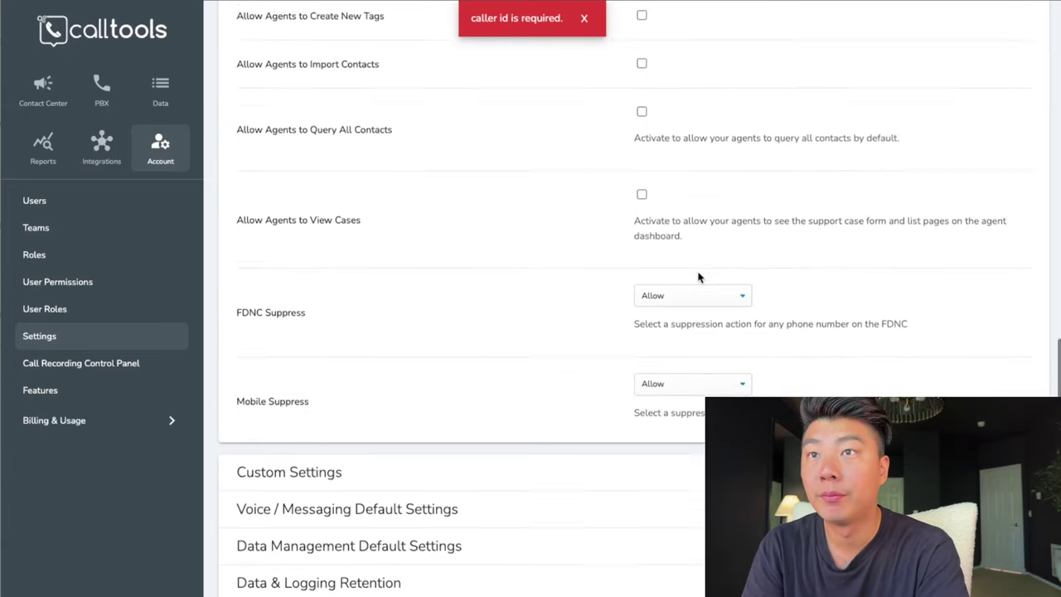
- Examine the required Caller ID field in the agent dashboard default settings and its available choices
scroll(675, 238, "up", 3)
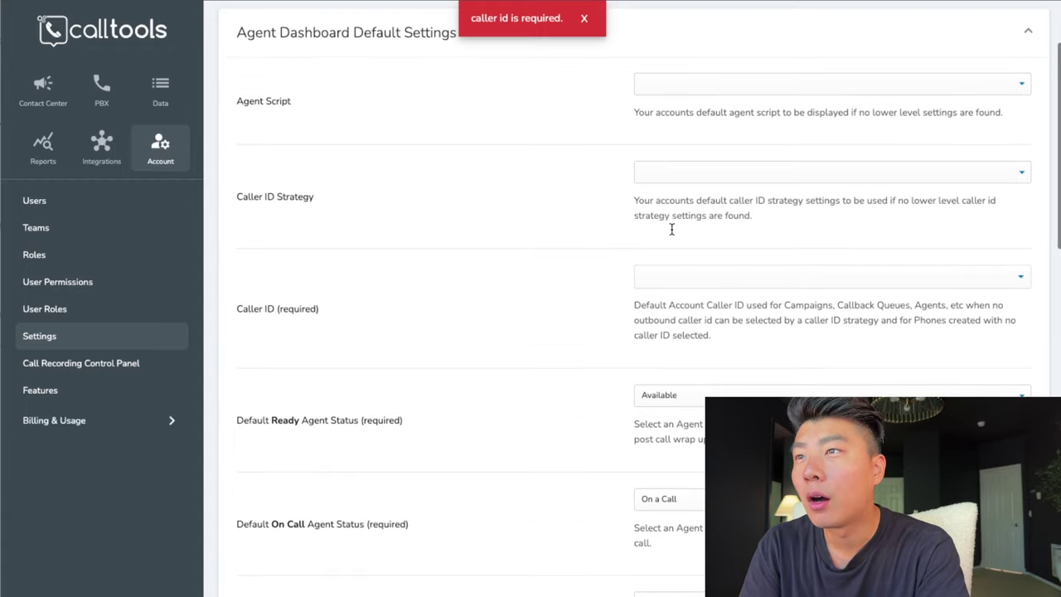
left_click(681, 212)
scroll(576, 280, "down", 5)
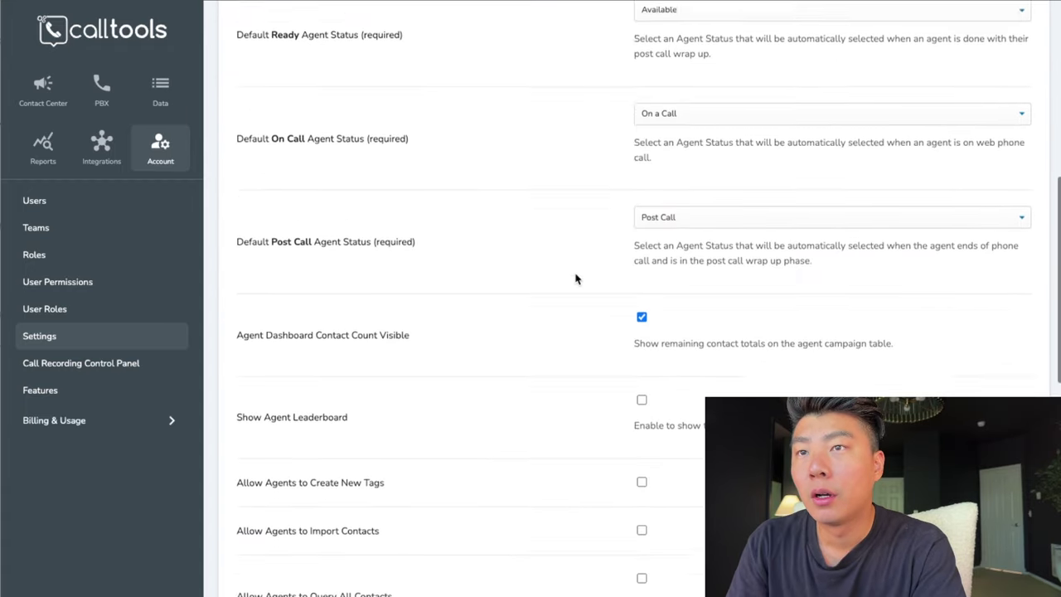
scroll(575, 280, "up", 3)
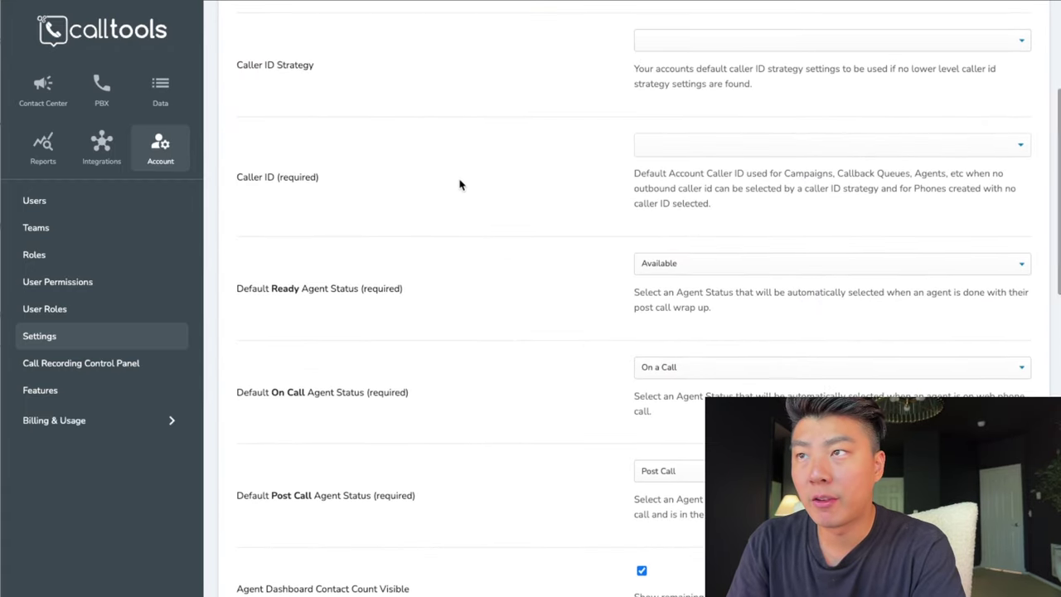
left_click(729, 149)
left_click_drag(287, 177, 383, 182)
left_click(383, 183)
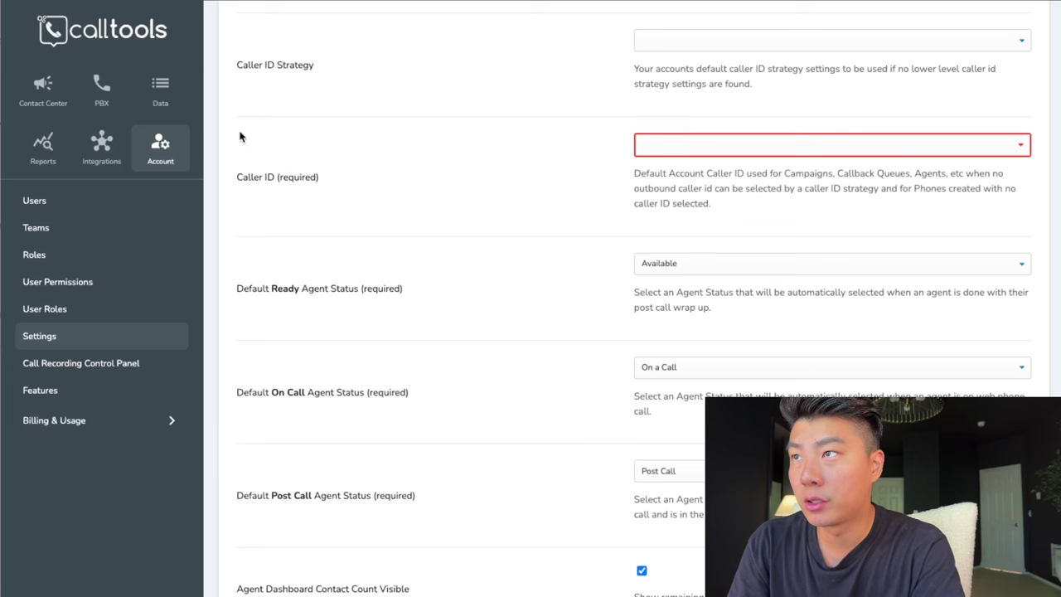
- Open the PBX list of phone numbers (DIDs)
left_click(102, 88)
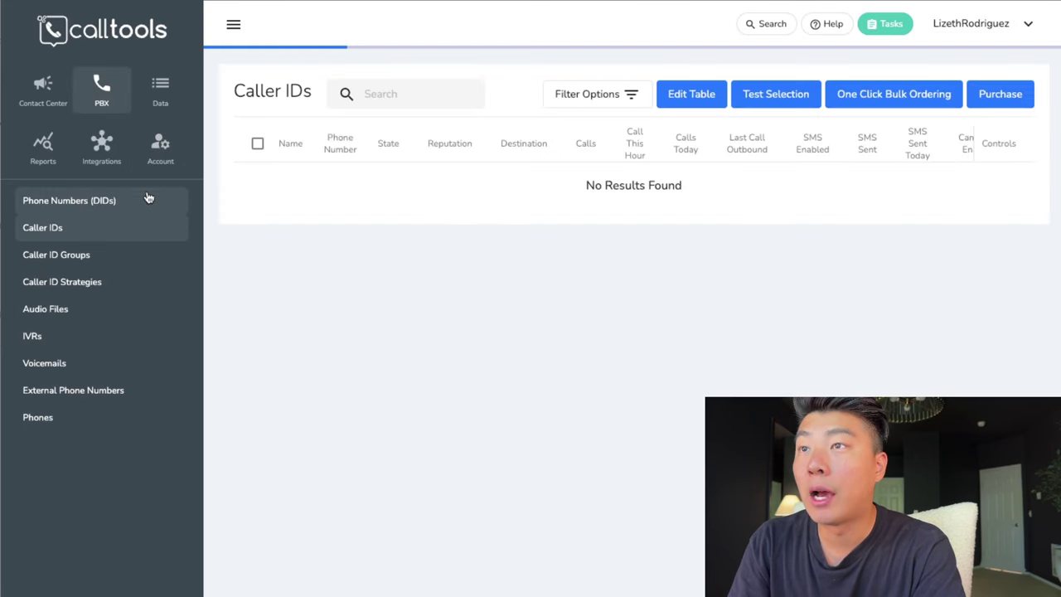
left_click(146, 200)
left_click(116, 229)
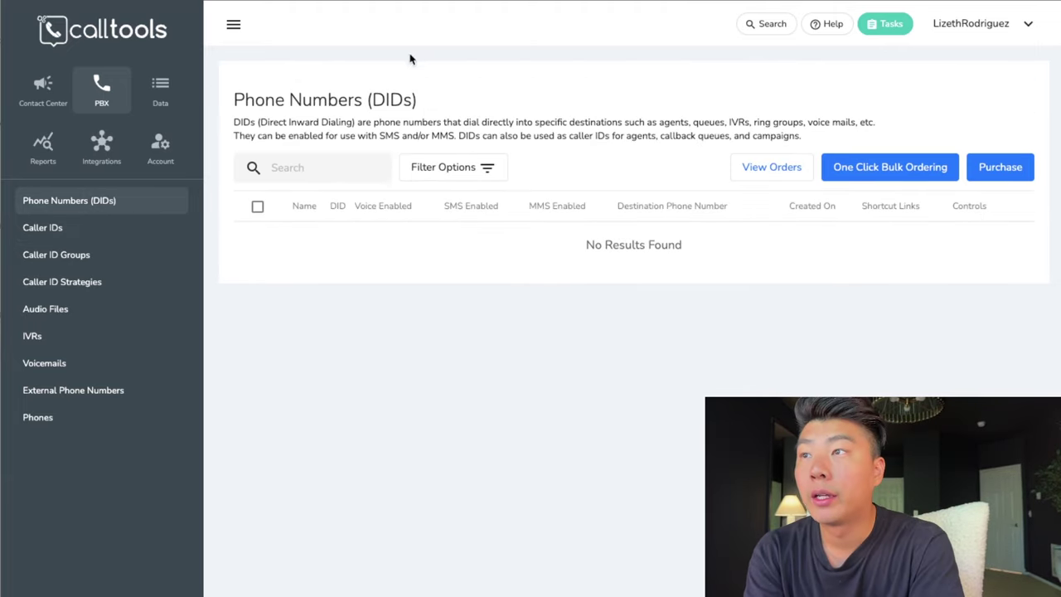
- Start a phone number purchase, enter the agent's short name as its name, and choose the agent as the destination
left_click(999, 168)
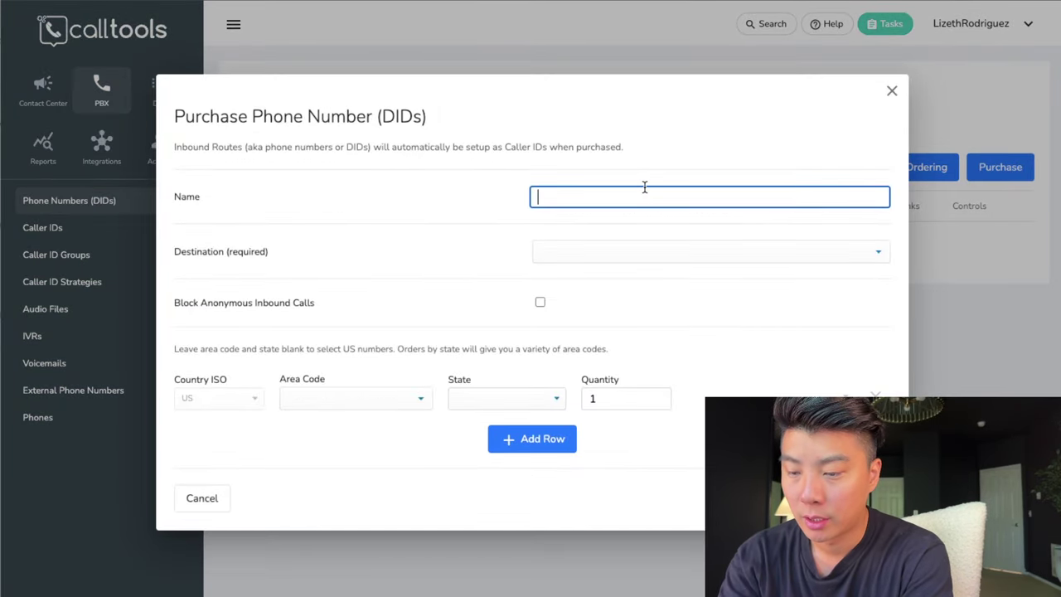
left_click(599, 245)
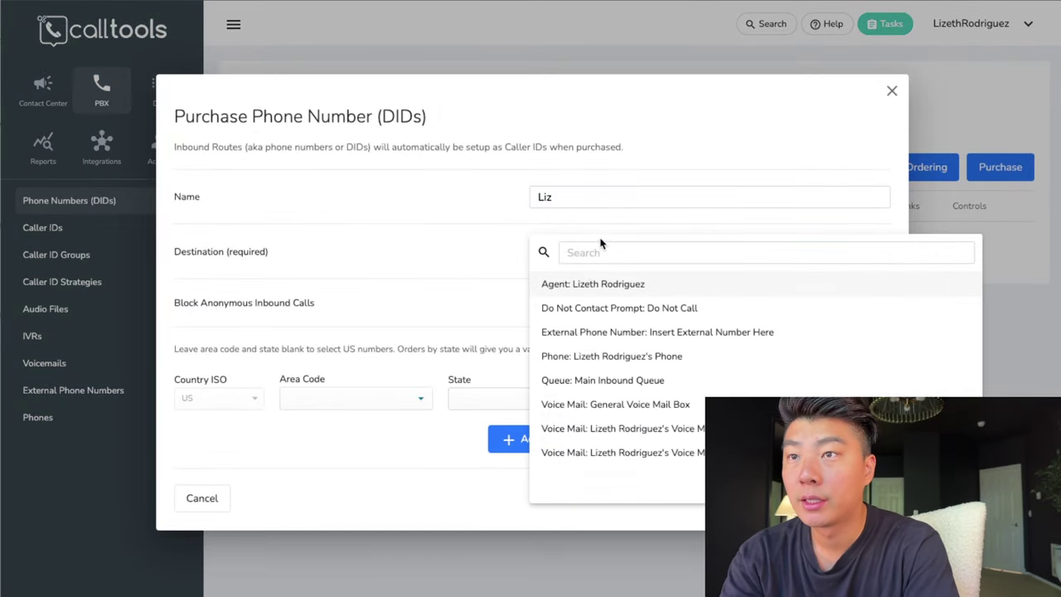
left_click(572, 285)
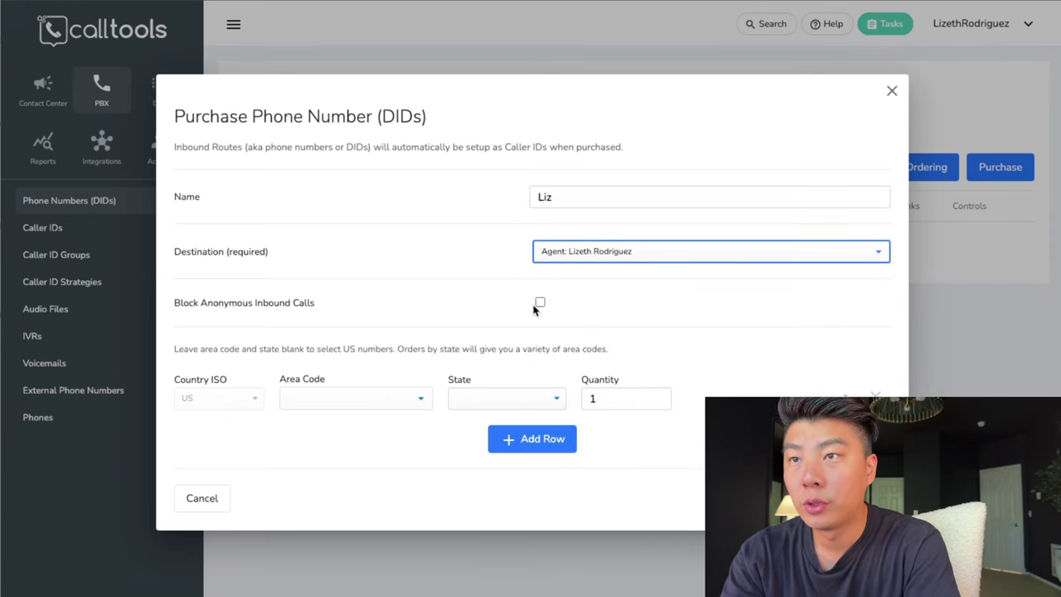
- Choose area code 985 (LA, US/Central) for the phone number order and set the quantity to 10
left_click(358, 401)
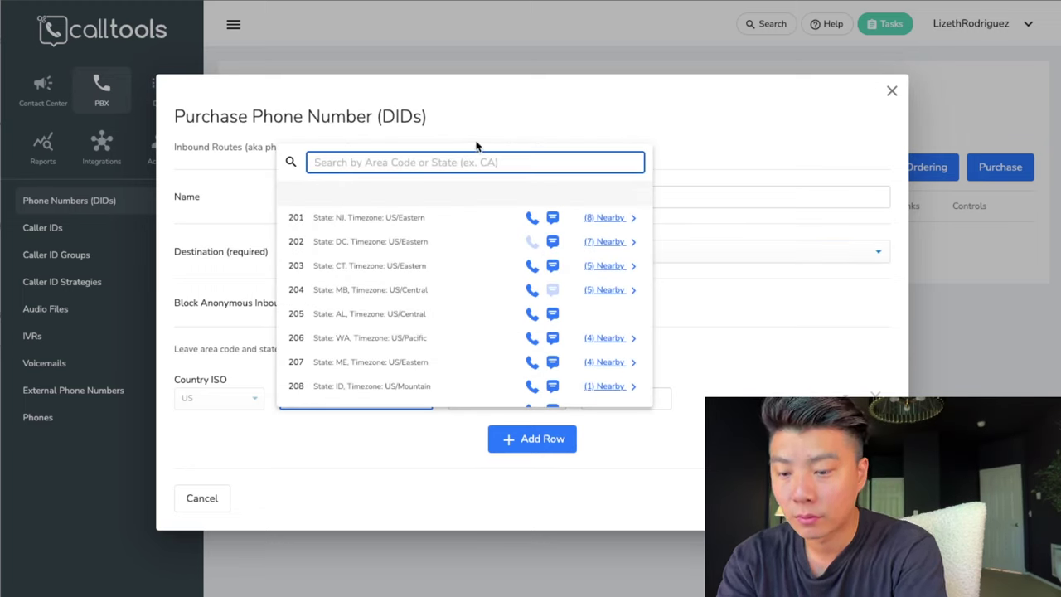
type("985")
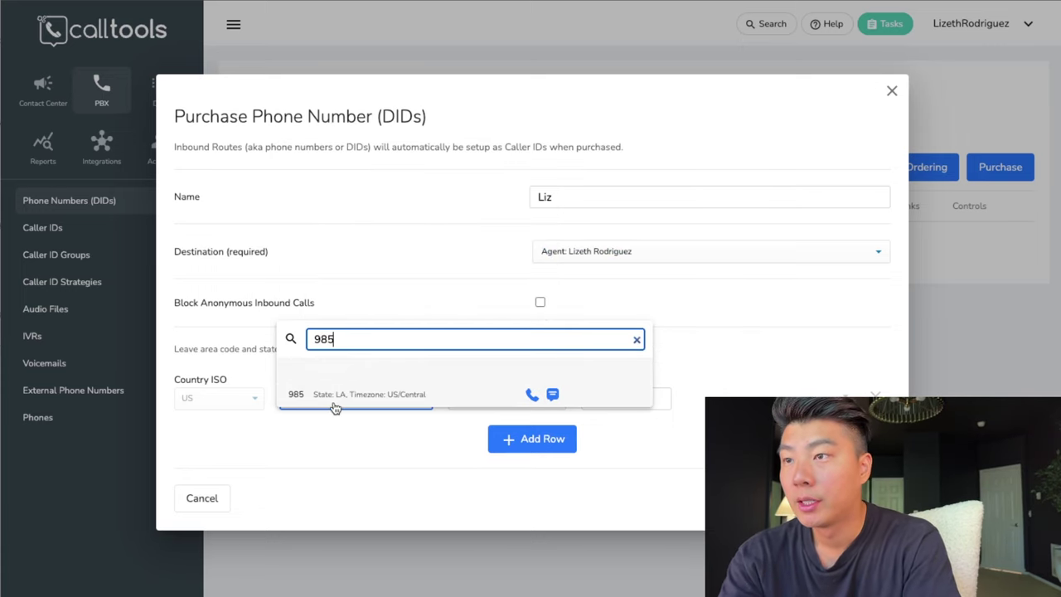
left_click(353, 399)
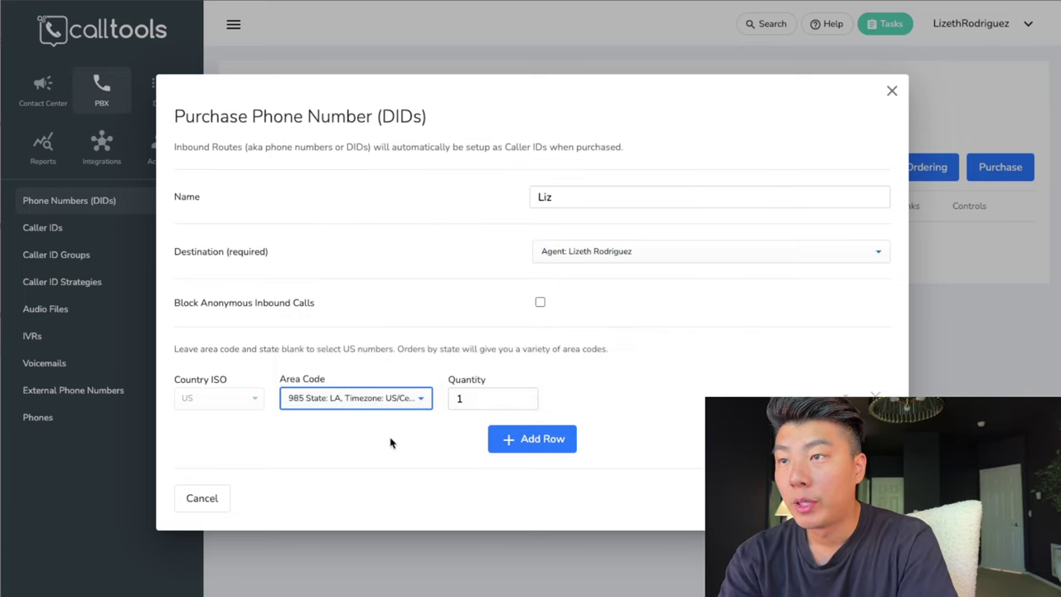
left_click(472, 399)
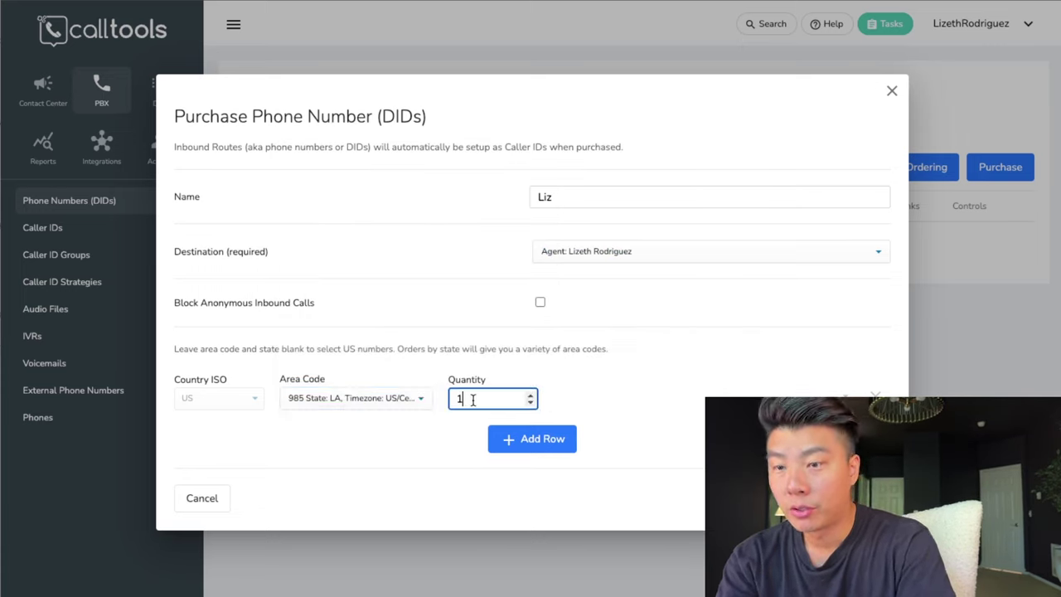
left_click(587, 344)
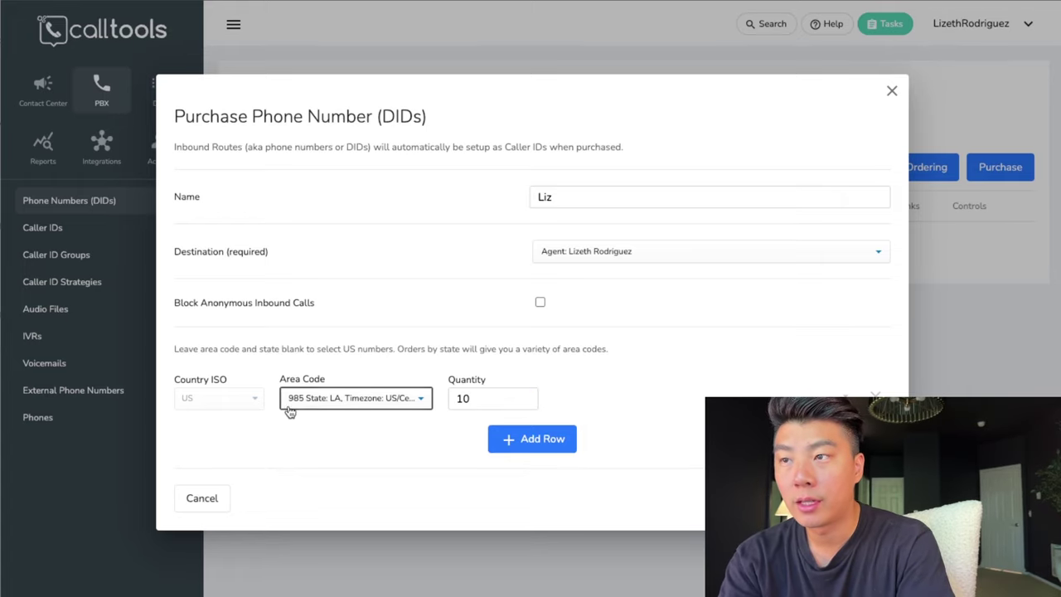
- Submit and confirm the purchase of the 10 phone numbers, and check the status of the order
left_click(862, 498)
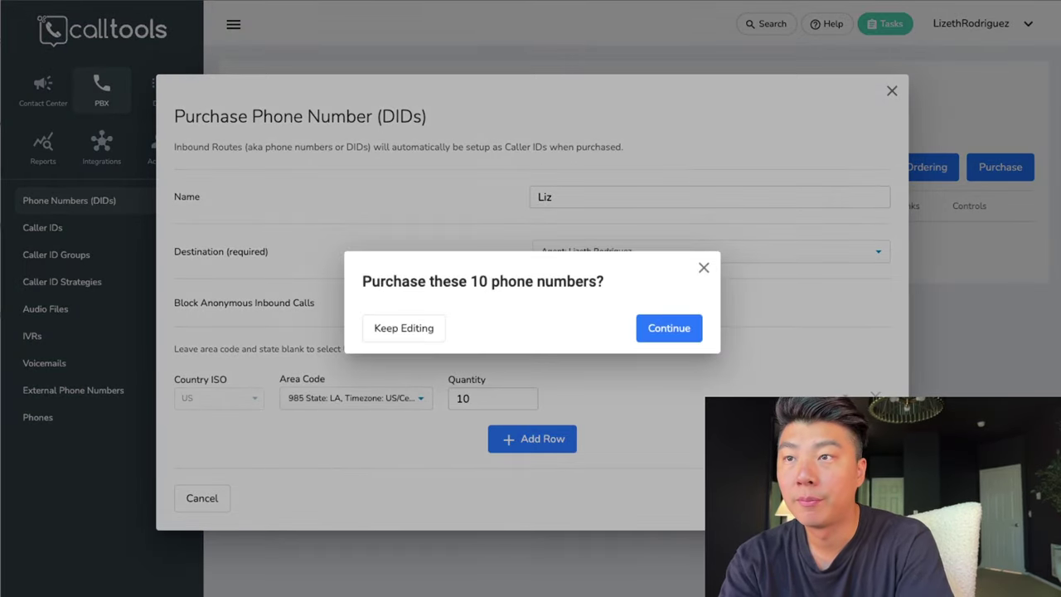
left_click(669, 330)
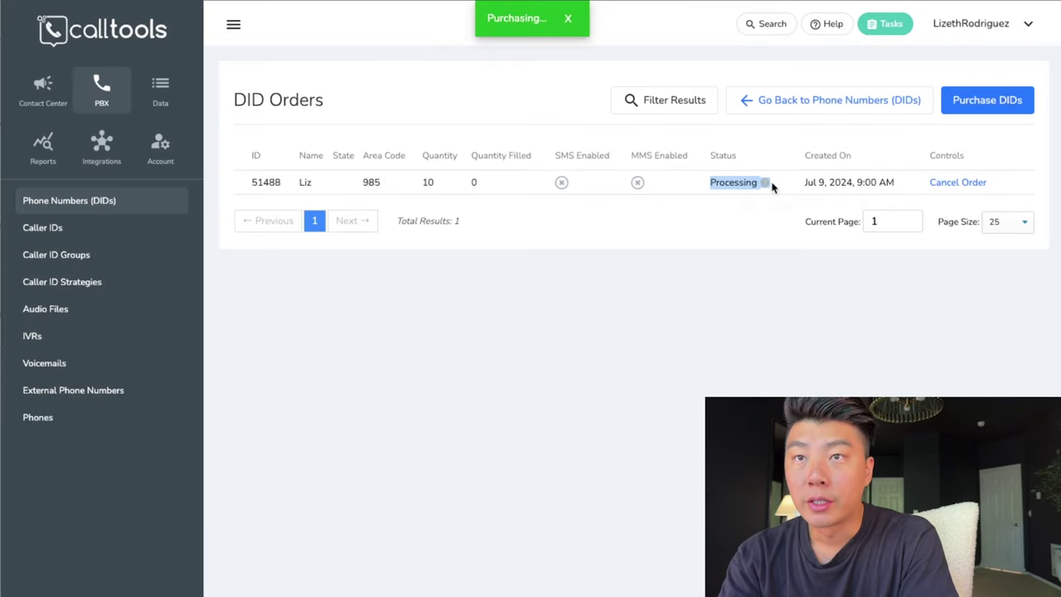
left_click(772, 187)
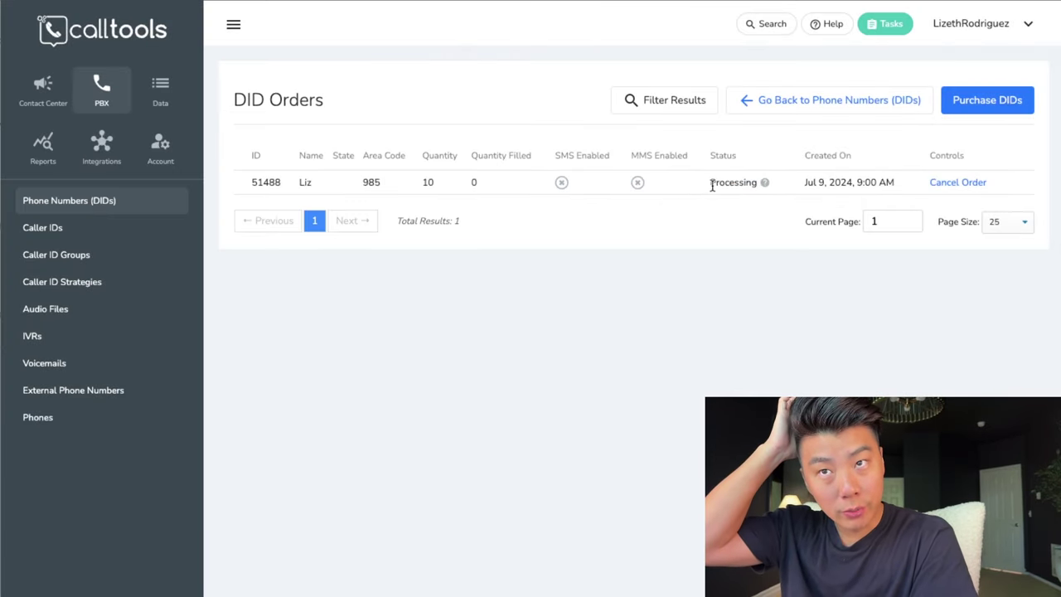
left_click_drag(710, 182, 755, 180)
left_click(396, 248)
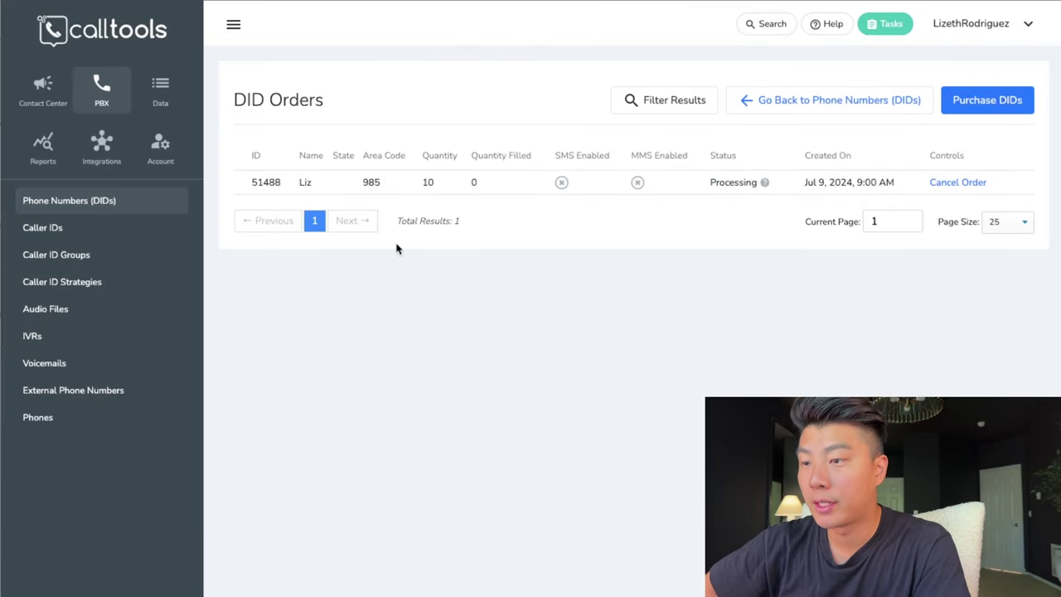
- Open the Caller IDs list and look through its columns for the purchased numbers
left_click(100, 201)
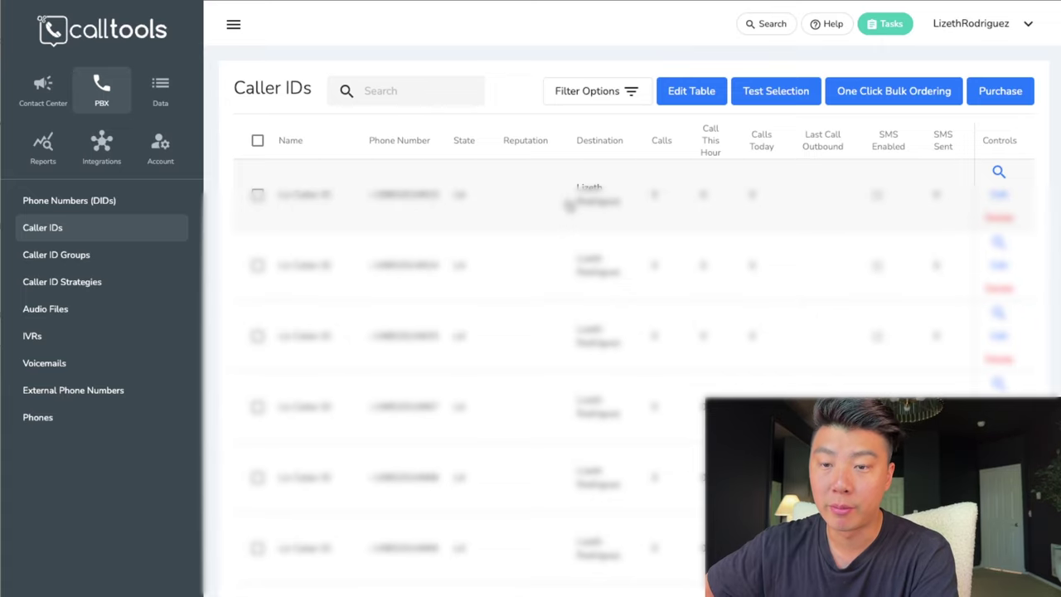
scroll(569, 206, "right", 5)
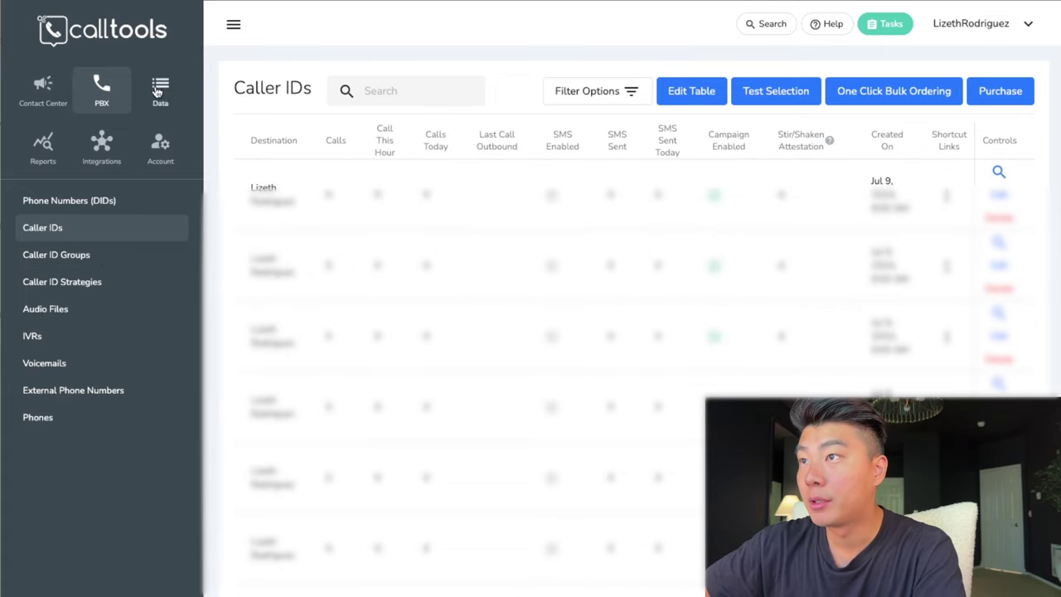
- In the account's Agent Dashboard Default Settings, set the Caller ID Strategy to Local Presence and the Caller ID to the first purchased number
left_click(160, 145)
left_click(49, 343)
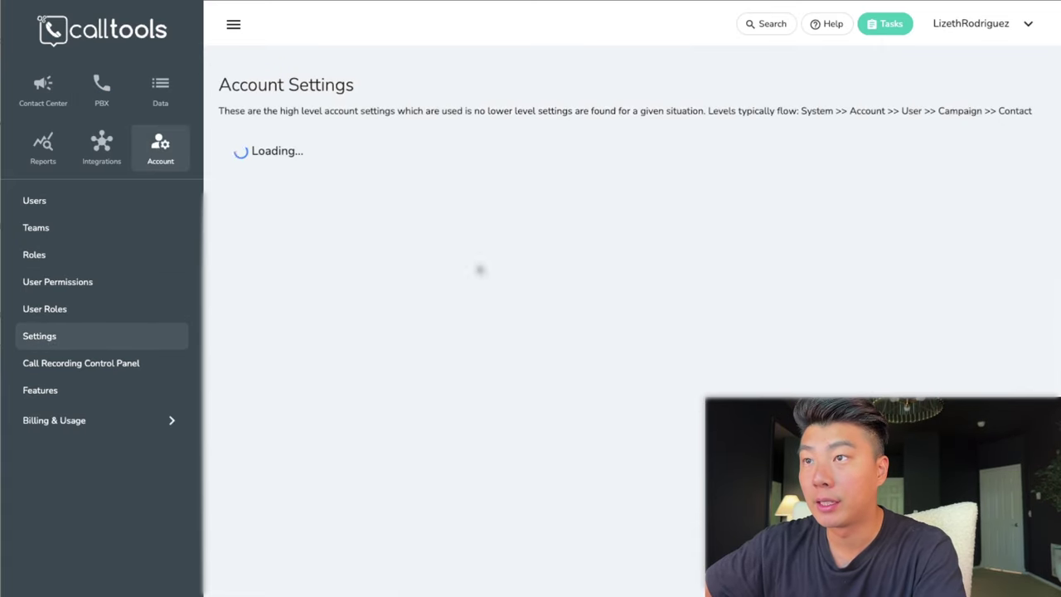
scroll(539, 299, "down", 2)
left_click(802, 161)
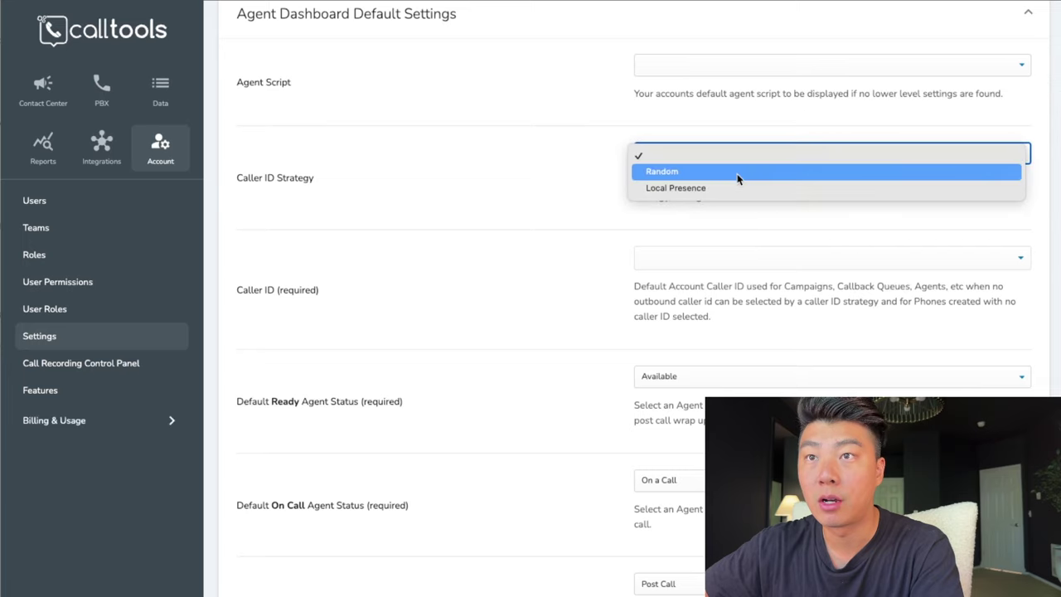
left_click(666, 189)
left_click(668, 259)
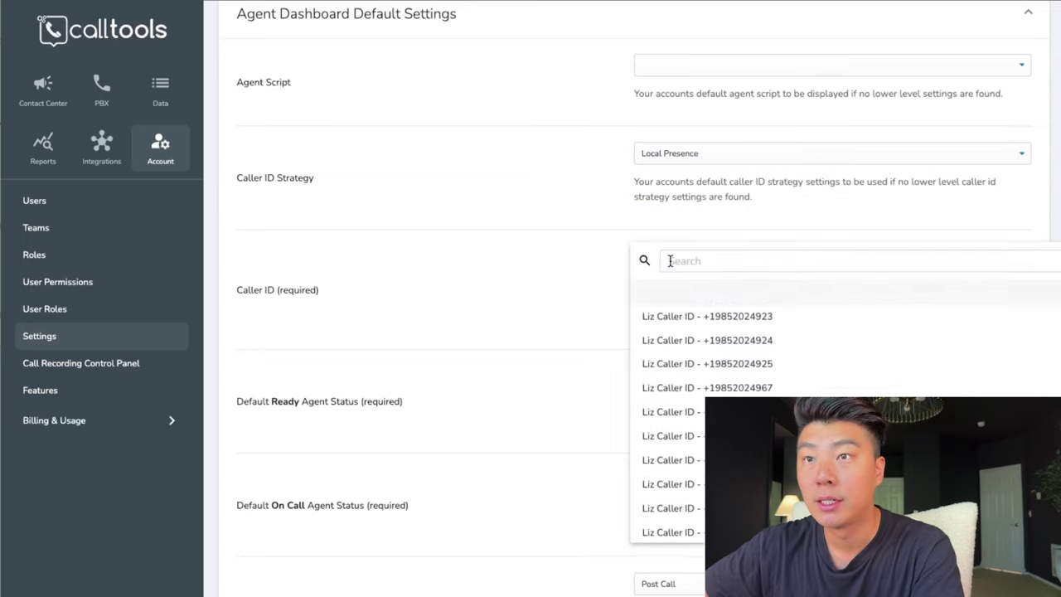
left_click(668, 319)
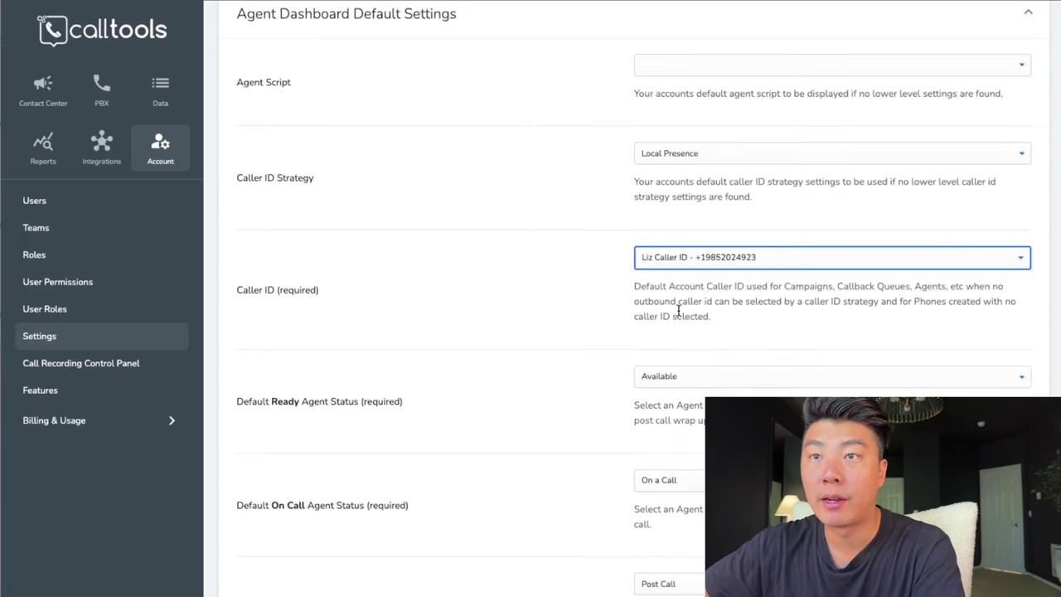
- Set FDNC Suppress to Allow in the agent dashboard defaults and check the Mobile Suppress choices
scroll(735, 254, "down", 3)
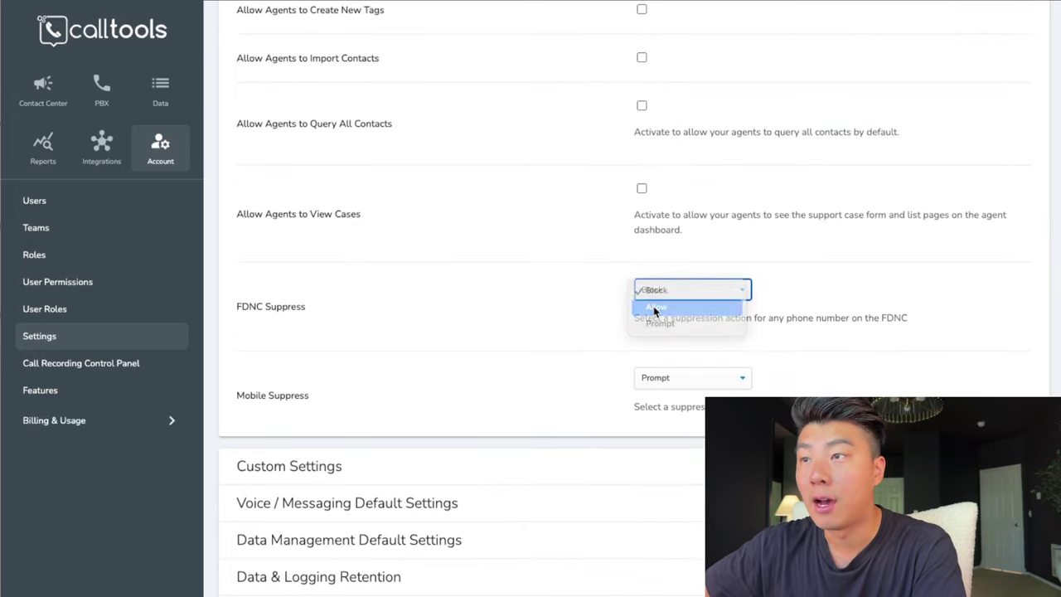
left_click(650, 306)
triple_click(254, 316)
left_click(650, 376)
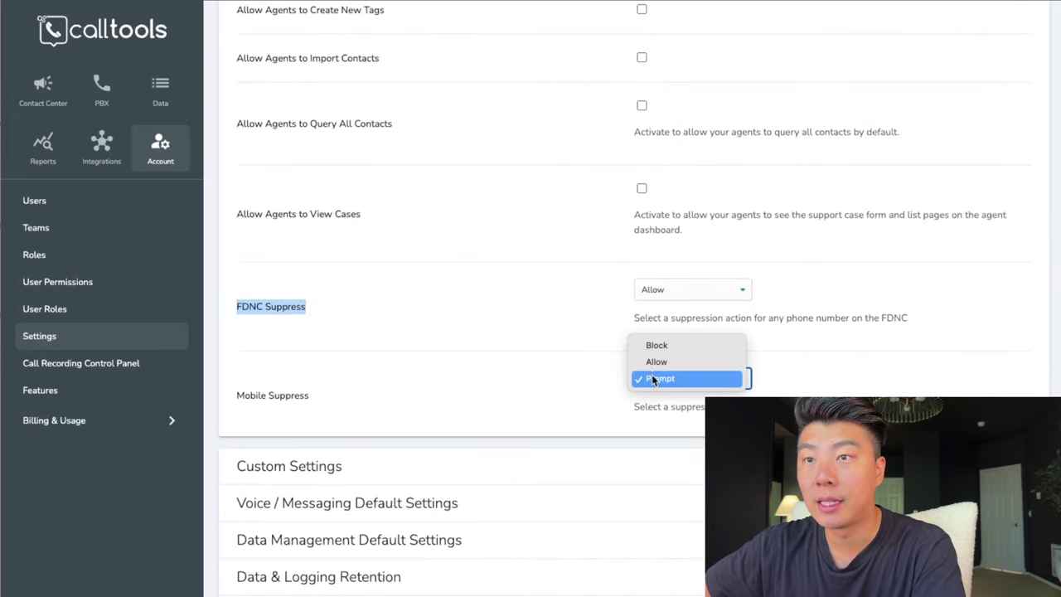
left_click(577, 380)
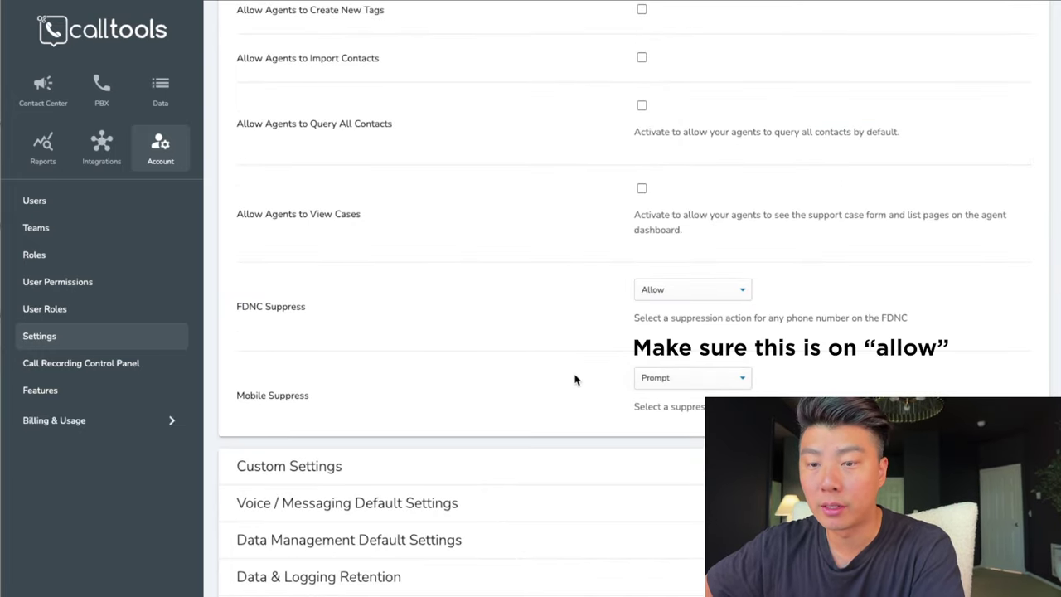
scroll(563, 378, "down", 3)
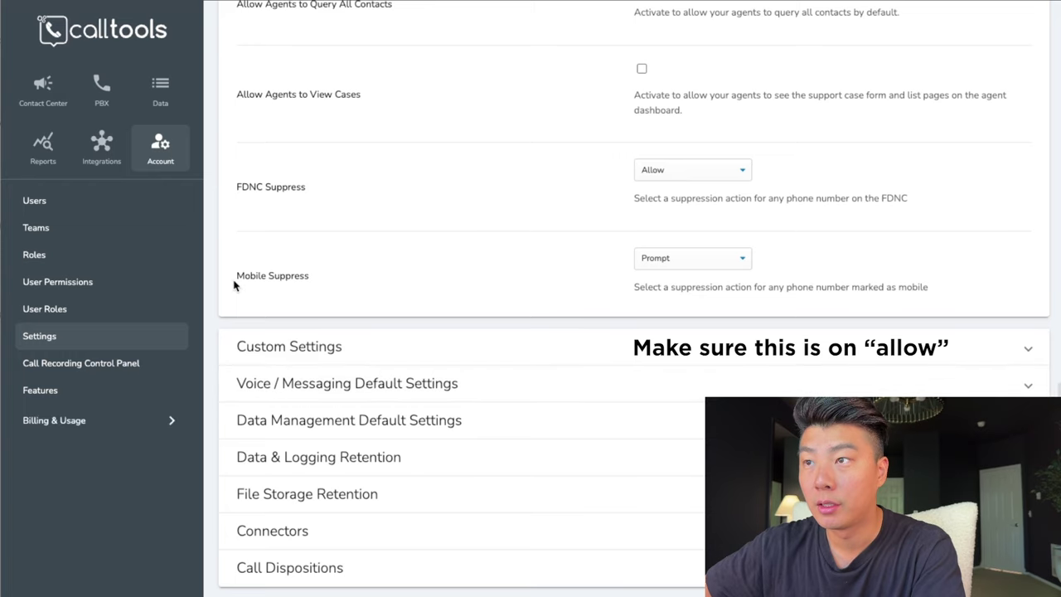
left_click_drag(236, 277, 320, 279)
left_click_drag(233, 186, 322, 194)
left_click(322, 193)
scroll(331, 194, "down", 1)
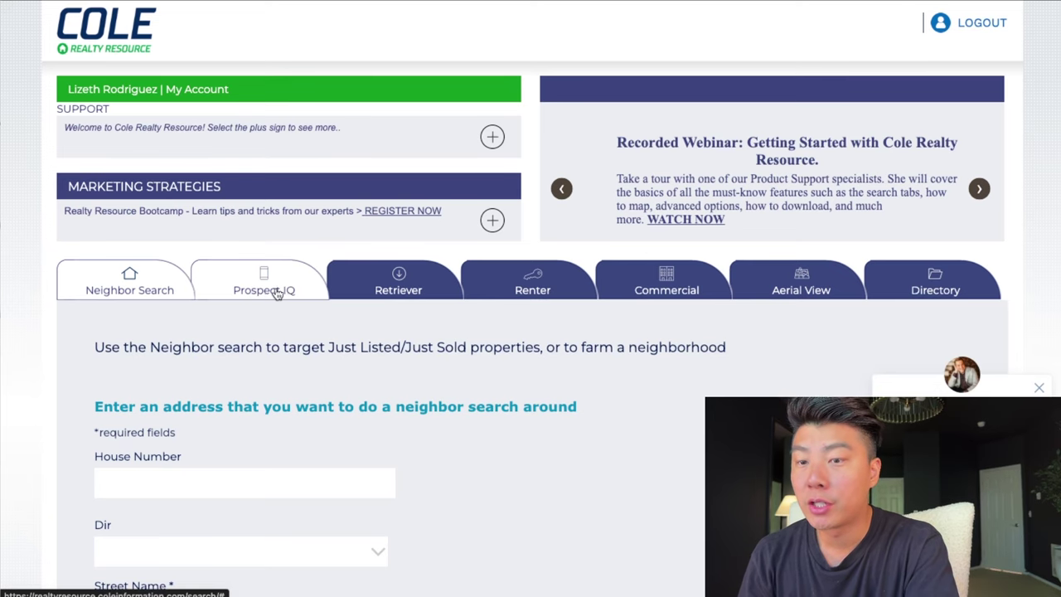
- In Cole Realty Resource, open the Prospect IQ search and dismiss the chat pop-up
left_click(266, 289)
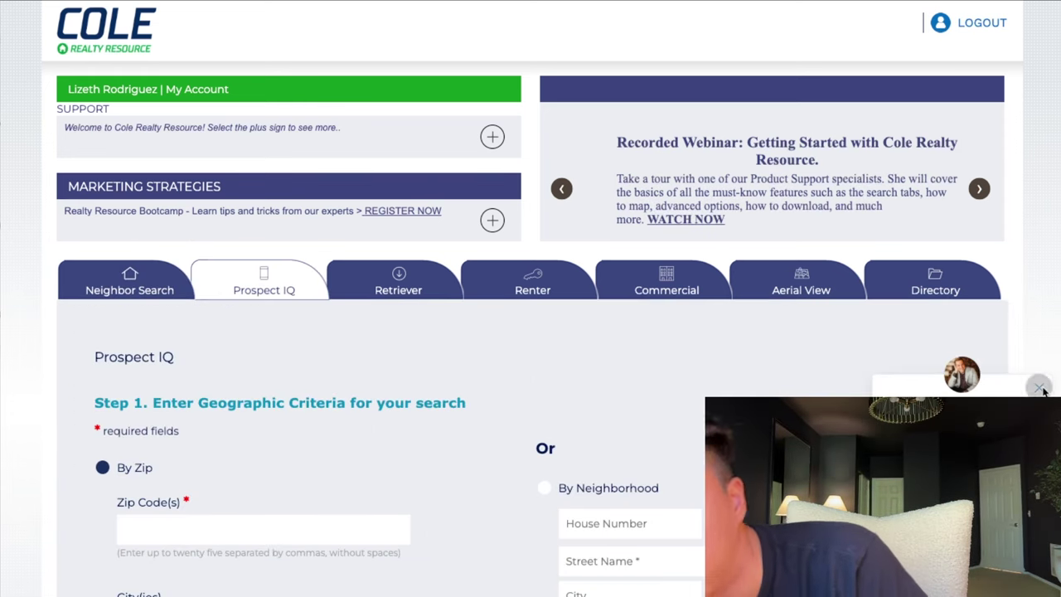
left_click(1041, 388)
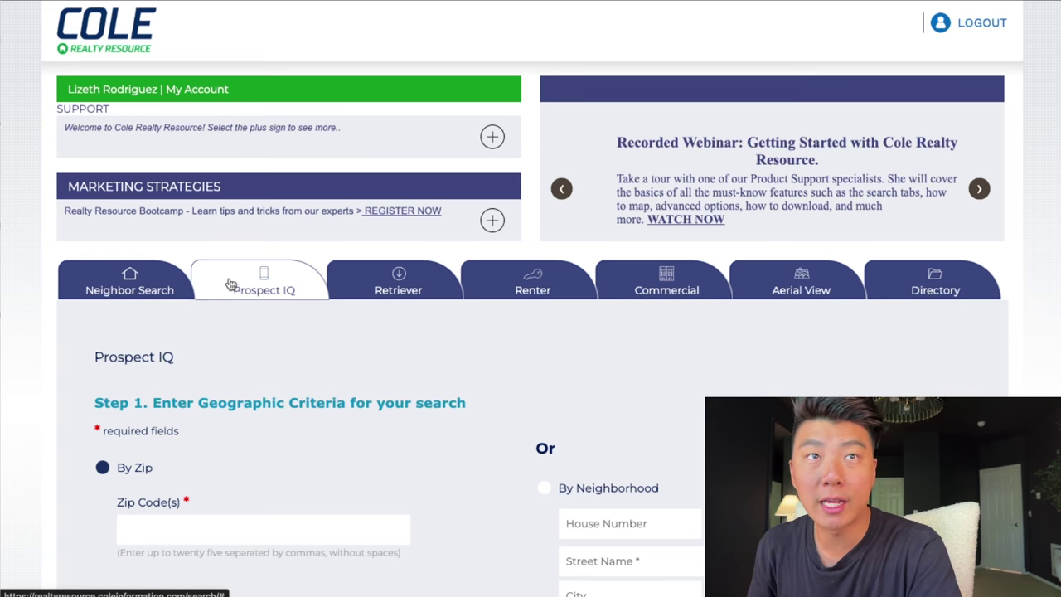
scroll(227, 286, "down", 2)
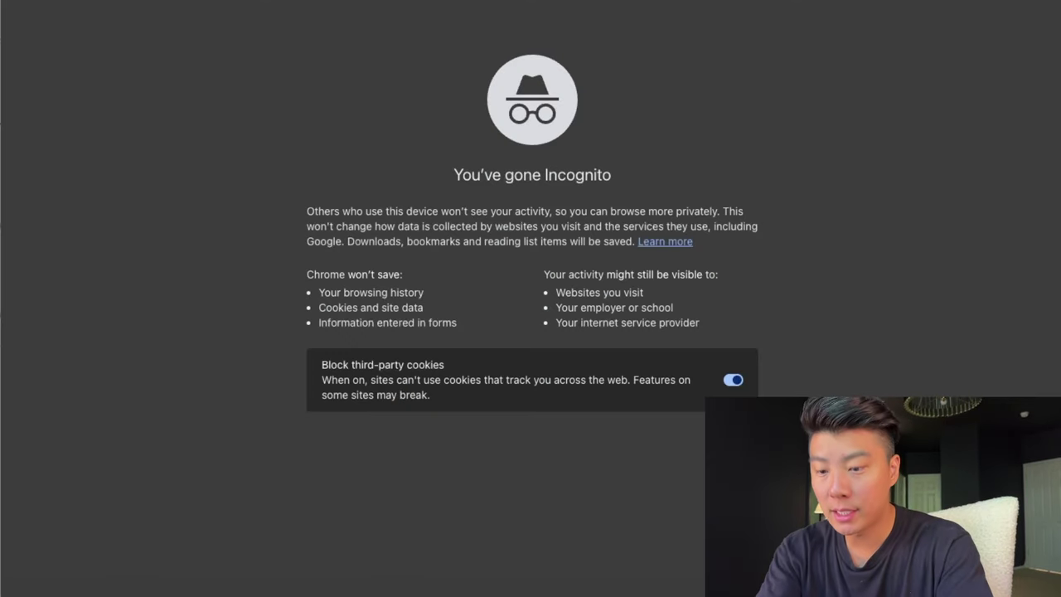
- Search Google for "kirkland zip codes" in an incognito browser window and look through the results
type("kirkland")
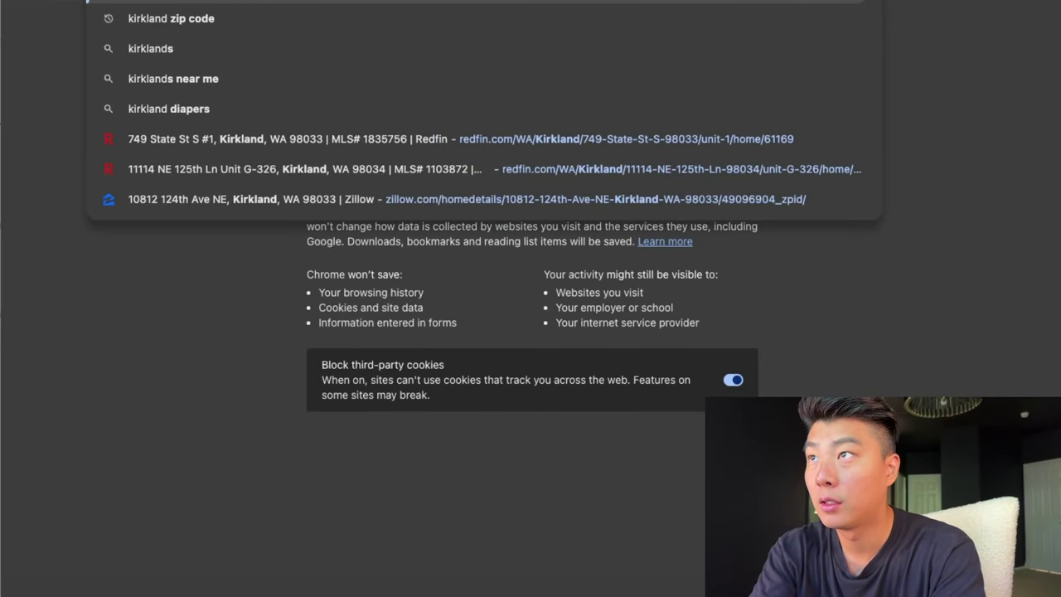
type(" zip codes")
key("Return")
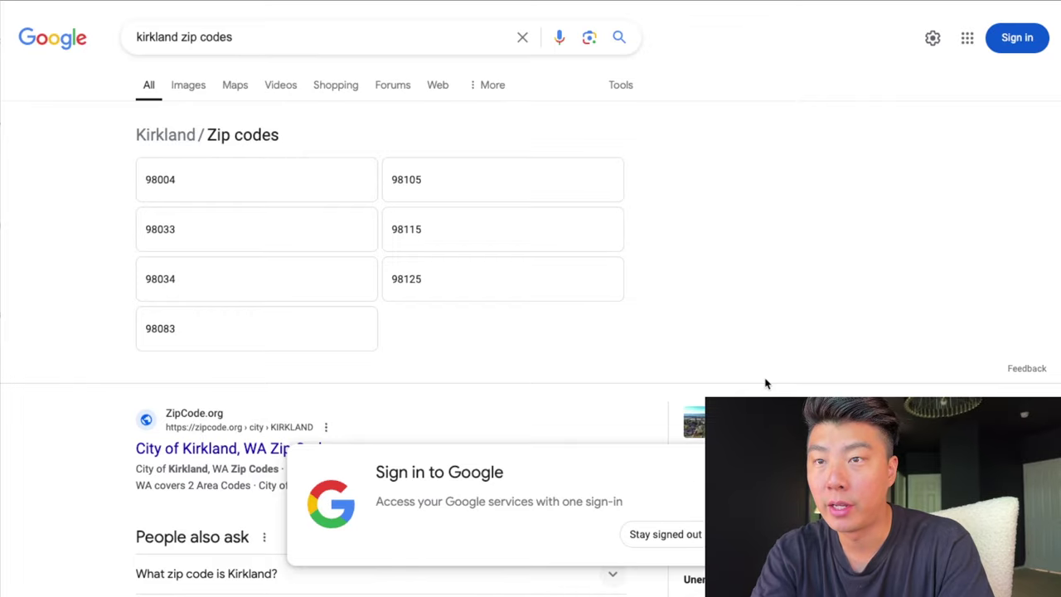
scroll(766, 383, "down", 2)
scroll(748, 363, "up", 2)
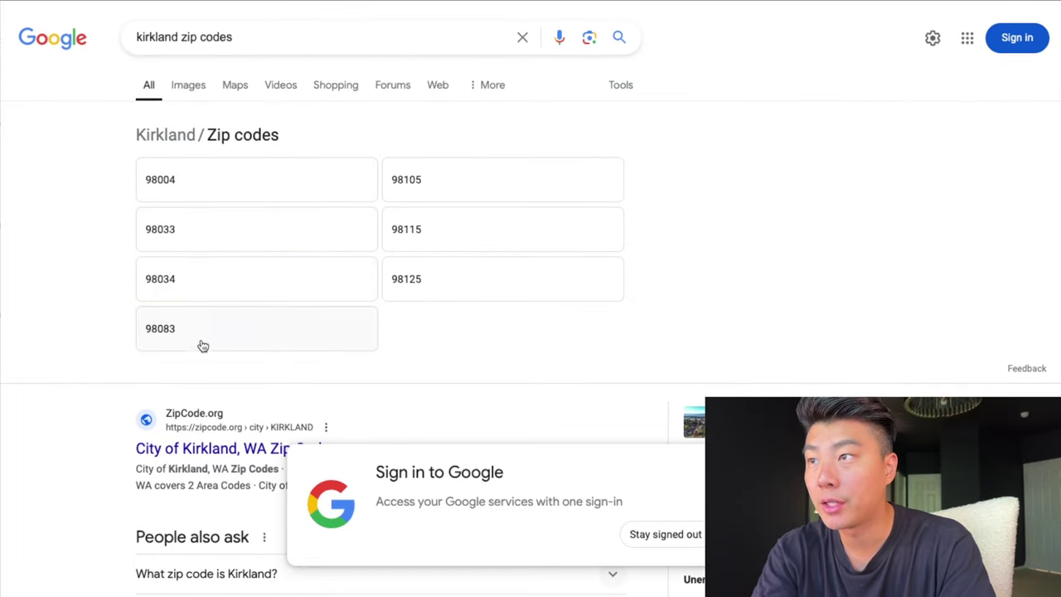
scroll(203, 346, "down", 5)
scroll(220, 396, "up", 5)
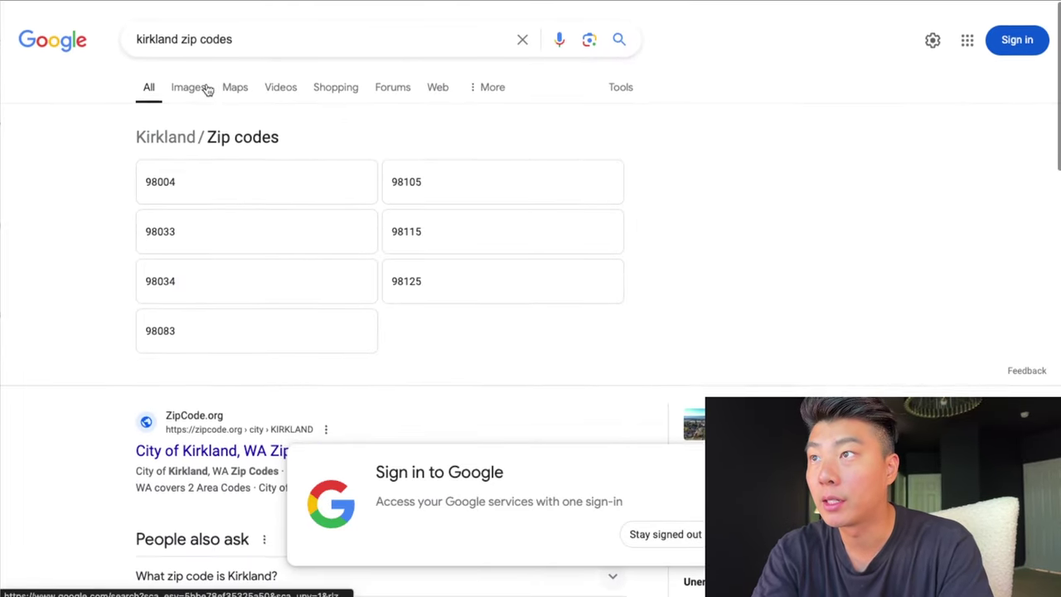
- View the Kirkland zip codes search on Google Maps and examine the surrounding area
left_click(227, 90)
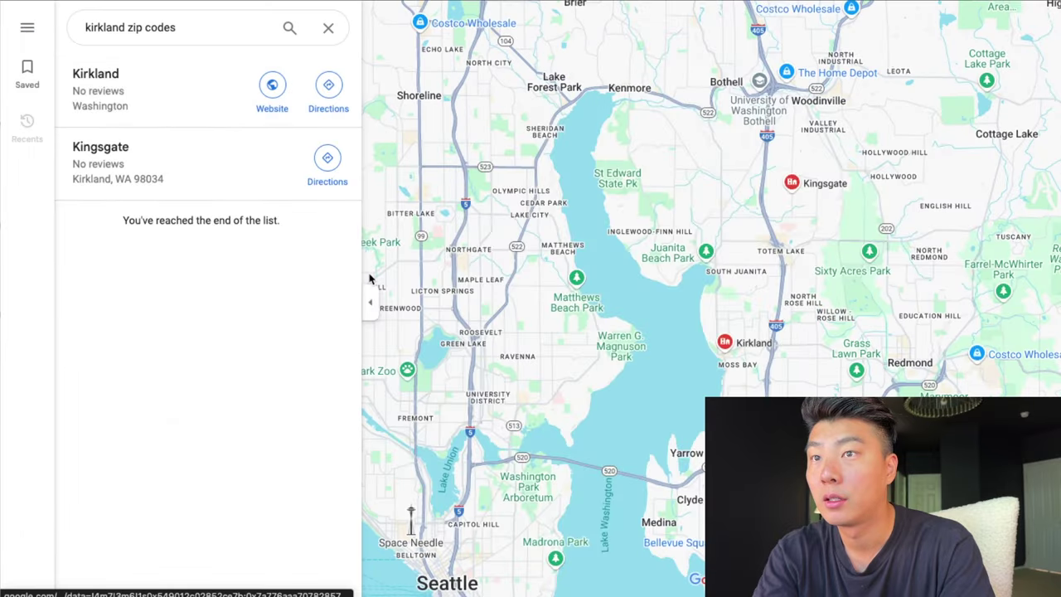
scroll(715, 305, "down", 3)
left_click_drag(870, 227, 770, 268)
scroll(770, 268, "up", 2)
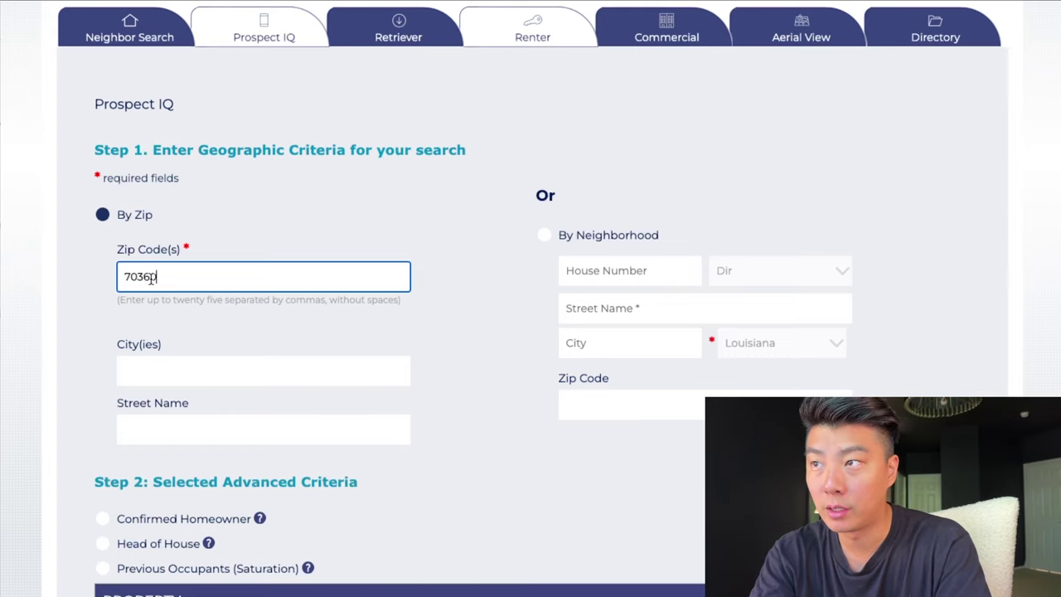
left_click(122, 303)
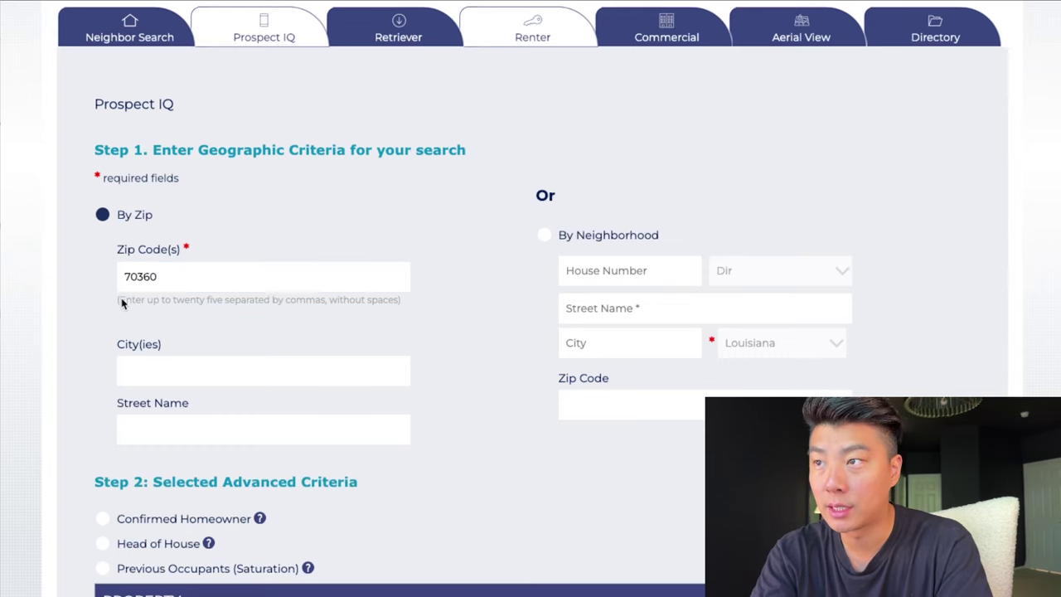
left_click(309, 282)
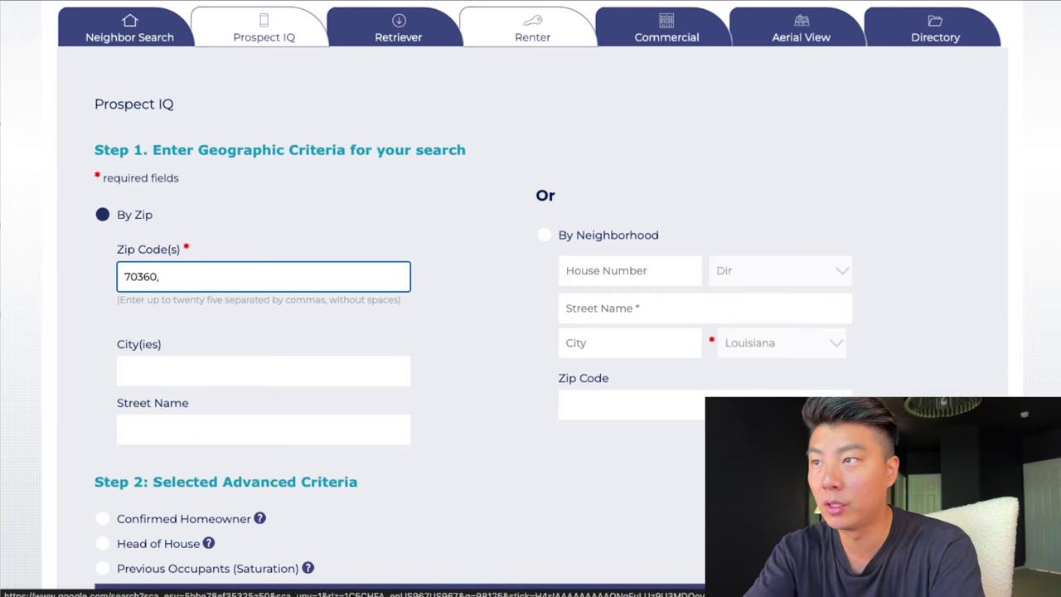
left_click(68, 322)
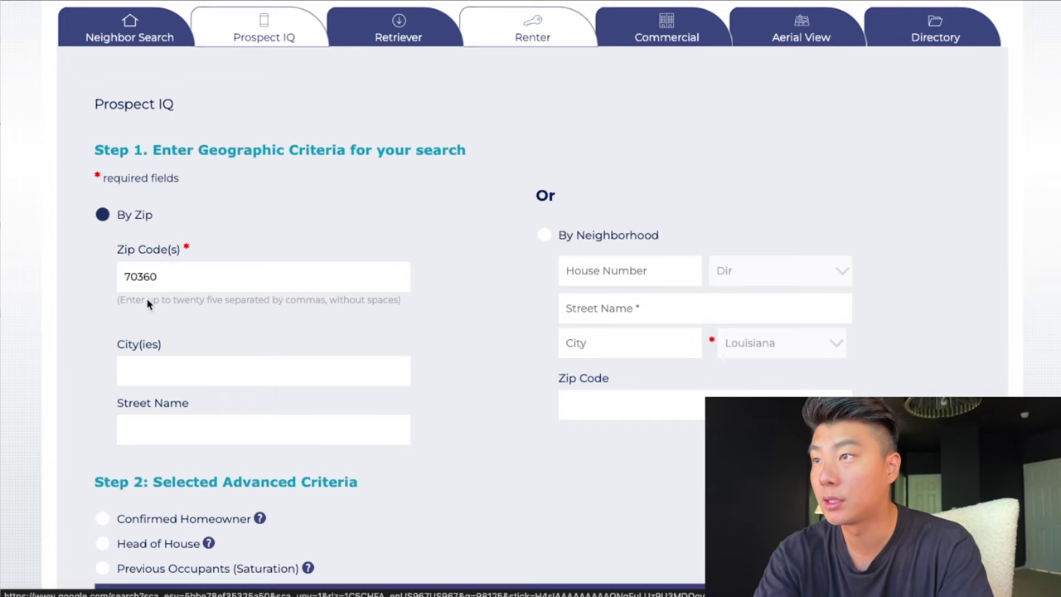
- Limit the Prospect IQ search for zip code 70360 to Confirmed Homeowner and Head of House
scroll(169, 276, "down", 5)
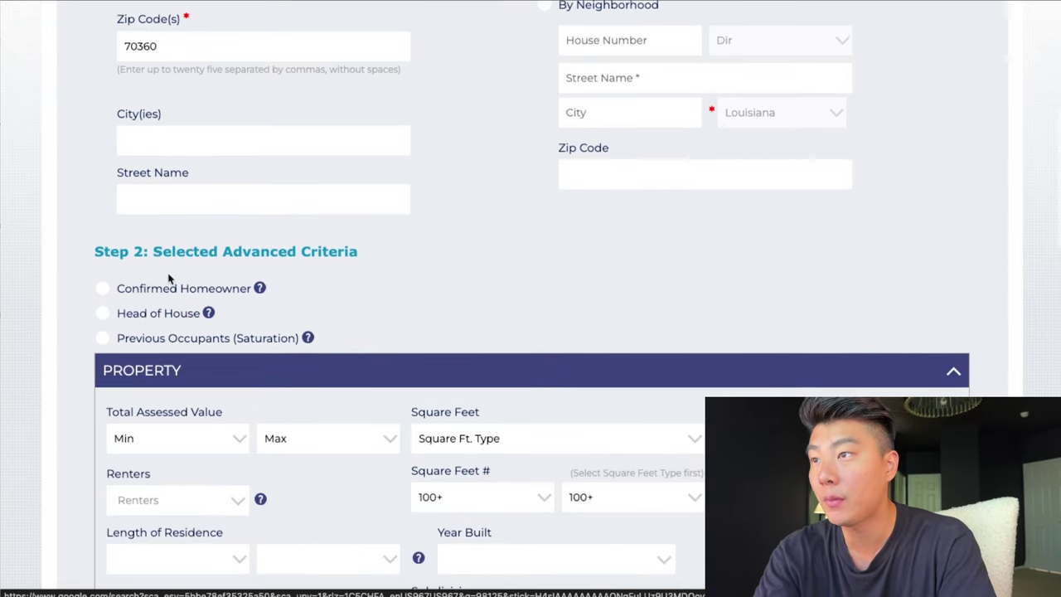
scroll(168, 280, "up", 3)
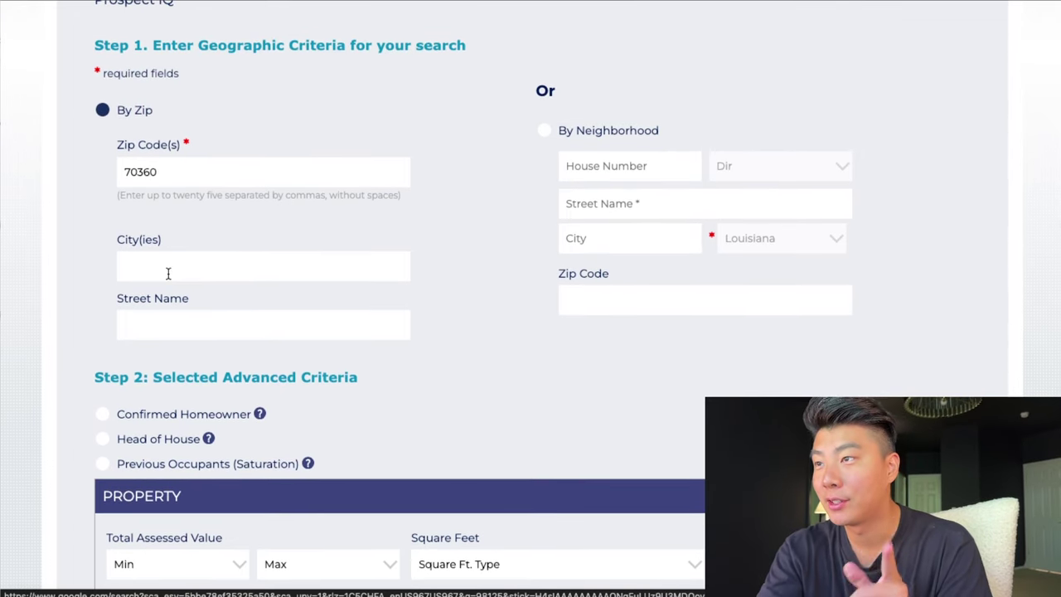
scroll(168, 273, "down", 2)
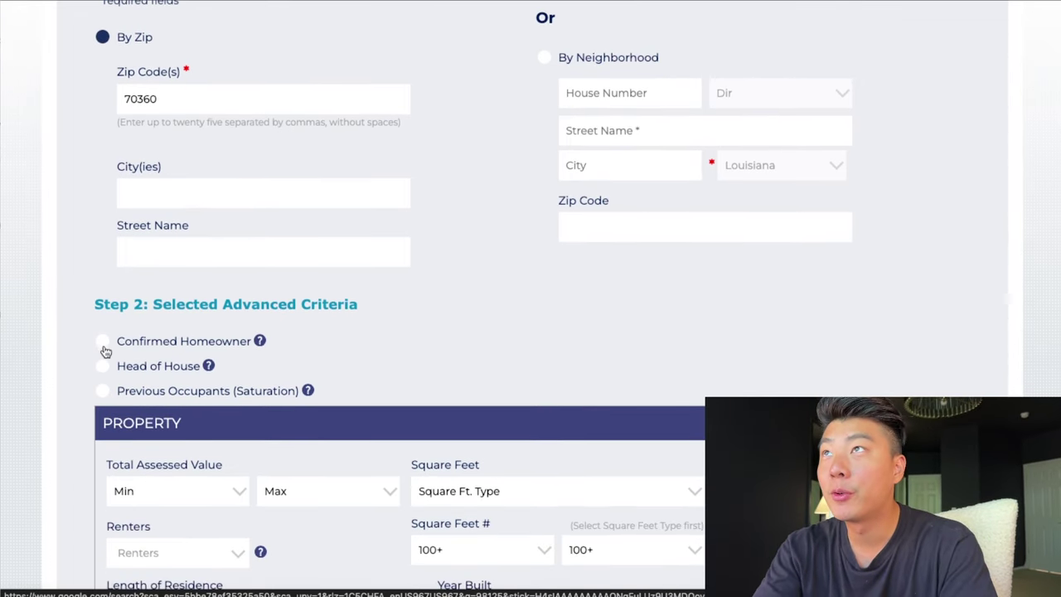
left_click(103, 345)
left_click(104, 370)
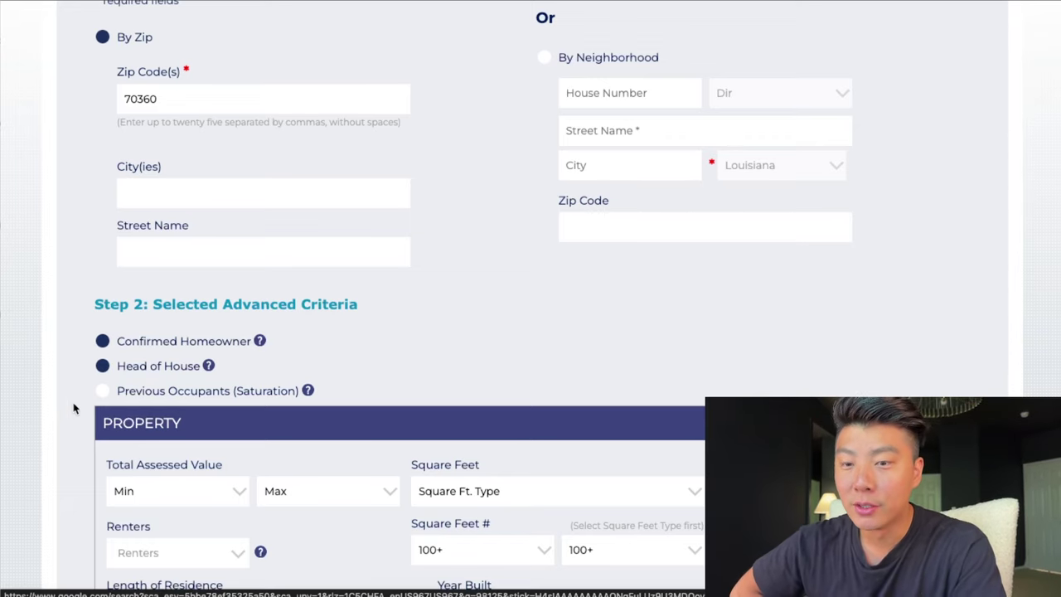
- Review the Prospect IQ geographic and property criteria, and open the first Length of Residence choice
scroll(83, 404, "up", 2)
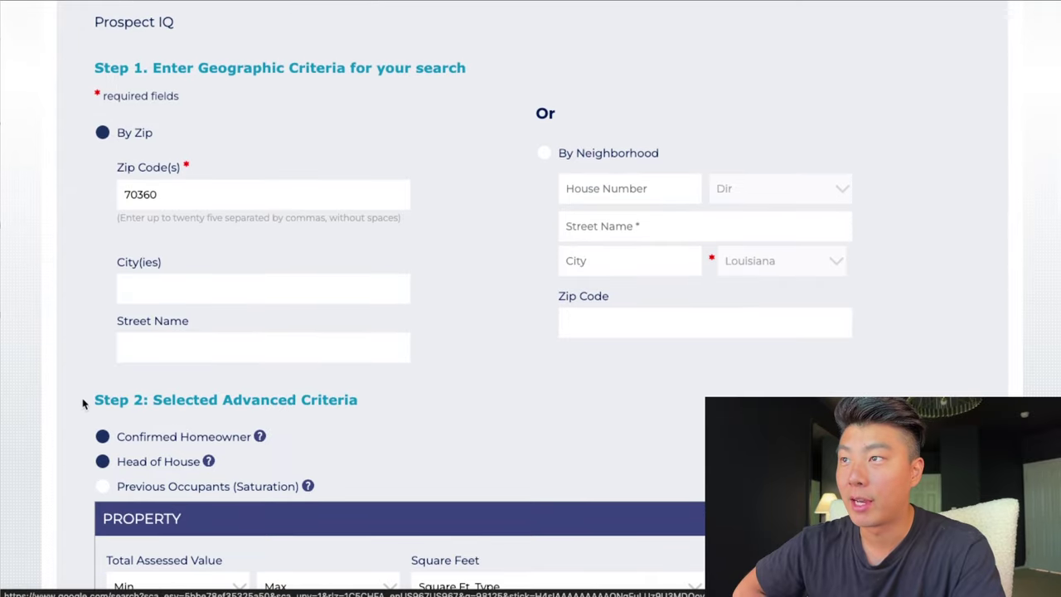
scroll(83, 403, "down", 4)
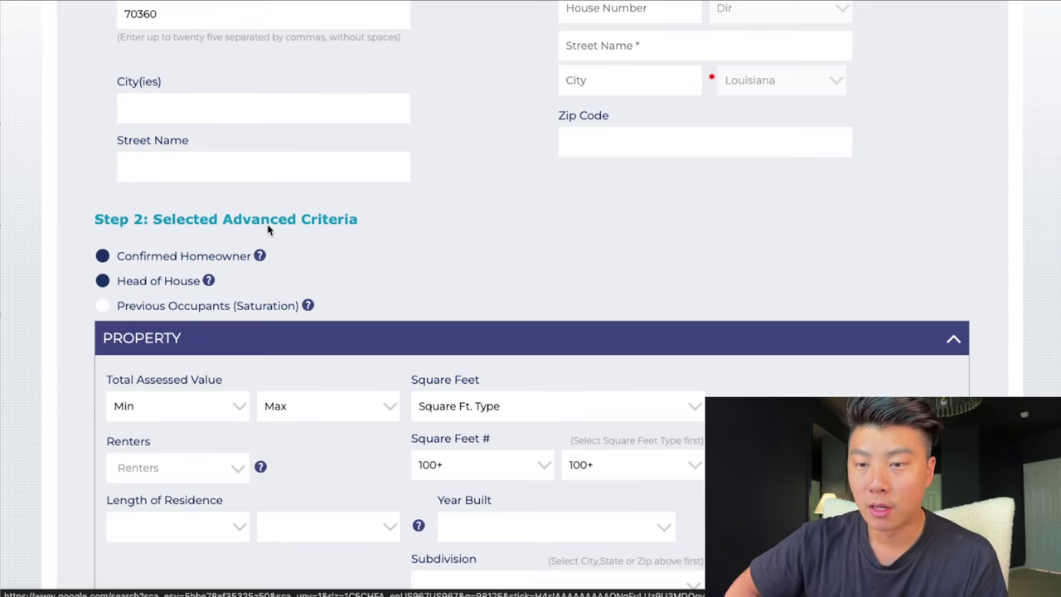
scroll(268, 229, "down", 3)
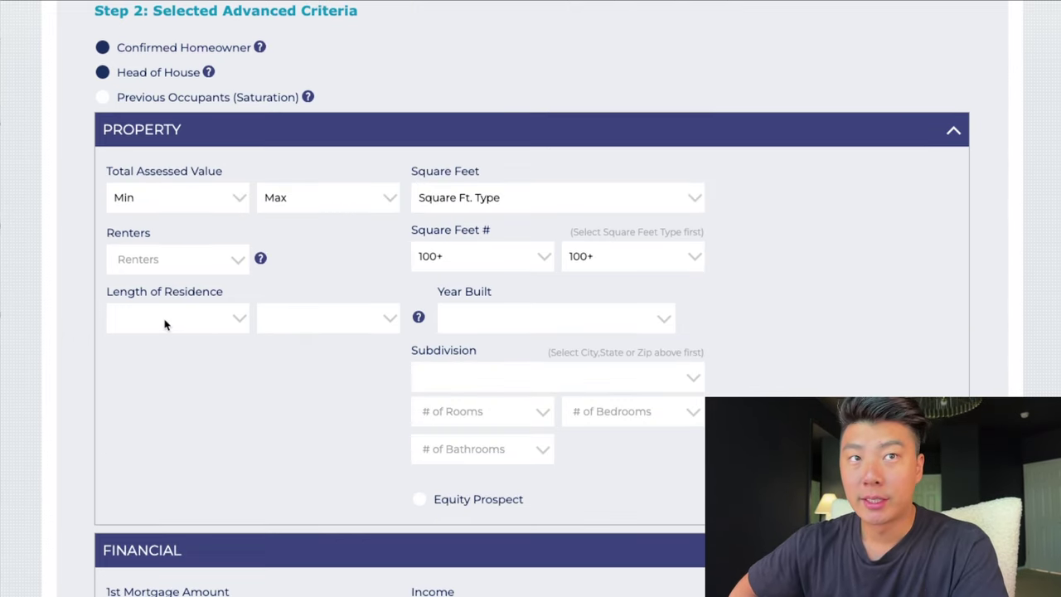
left_click(164, 324)
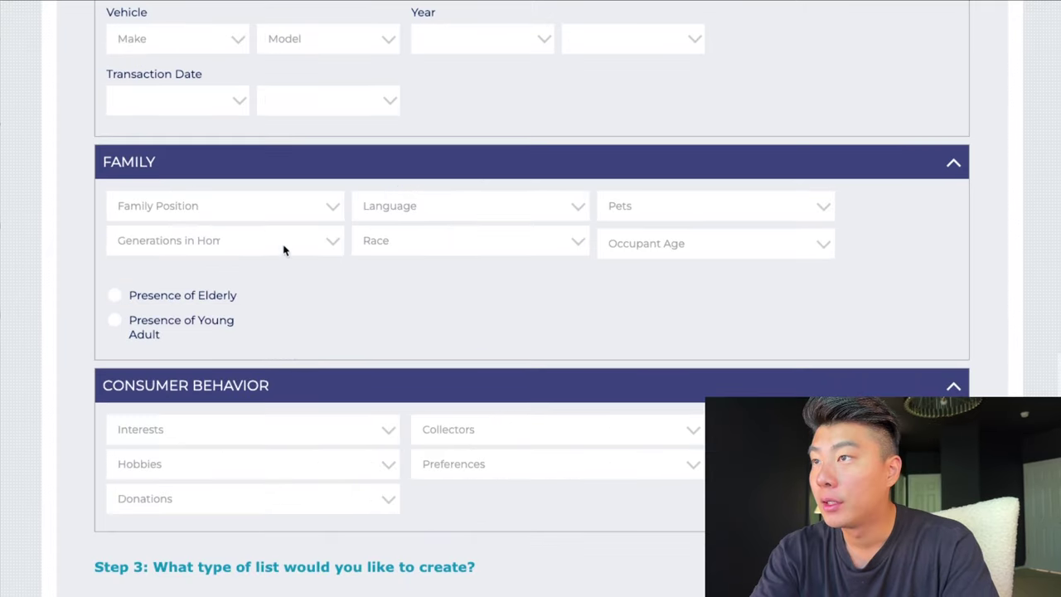
- Limit the Family Position criterion to Male HOH and Female HOH
left_click(195, 214)
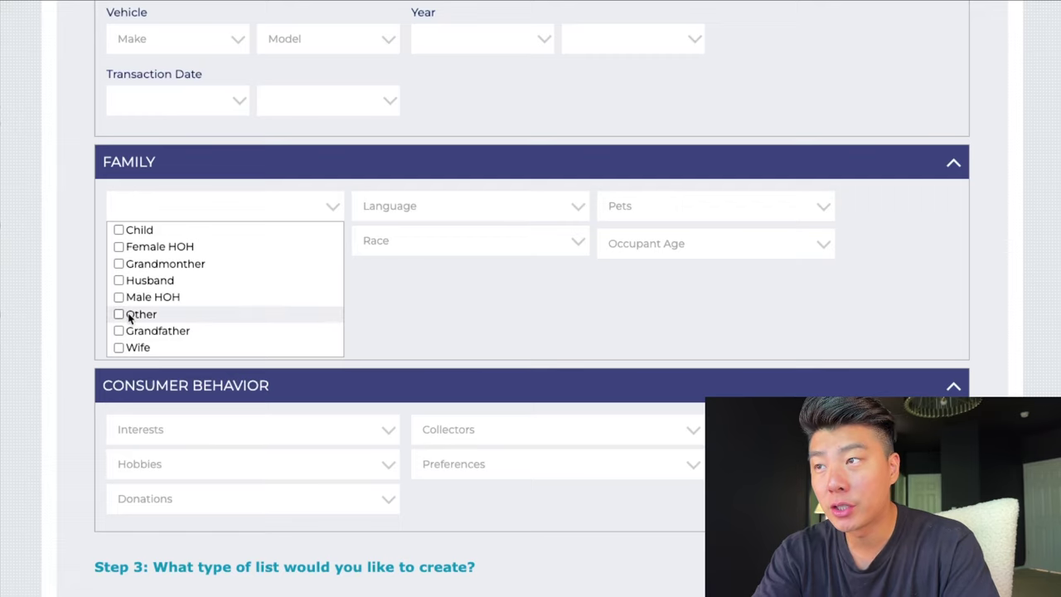
left_click(118, 298)
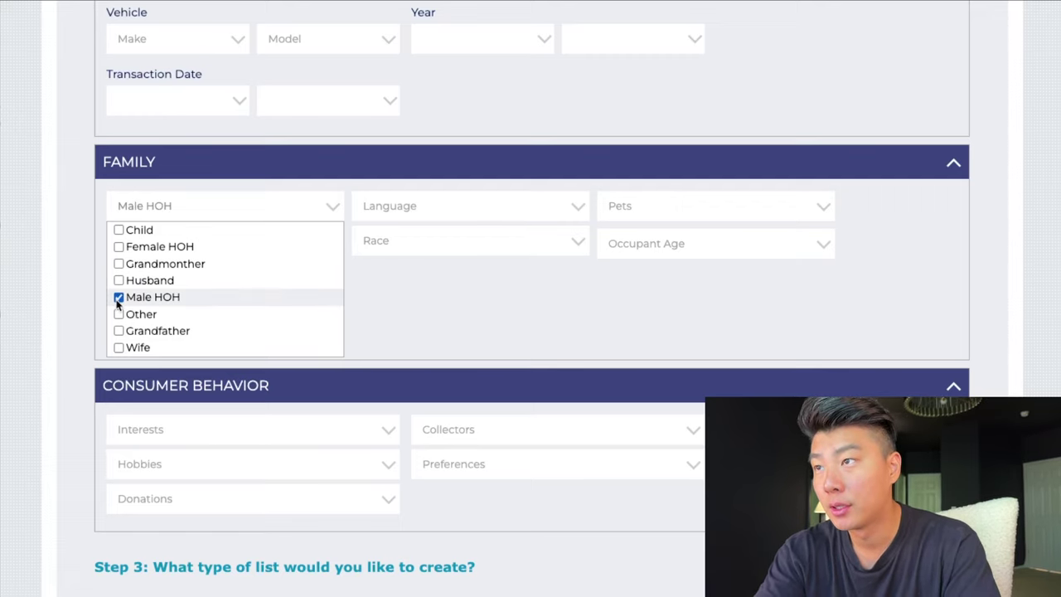
left_click(118, 248)
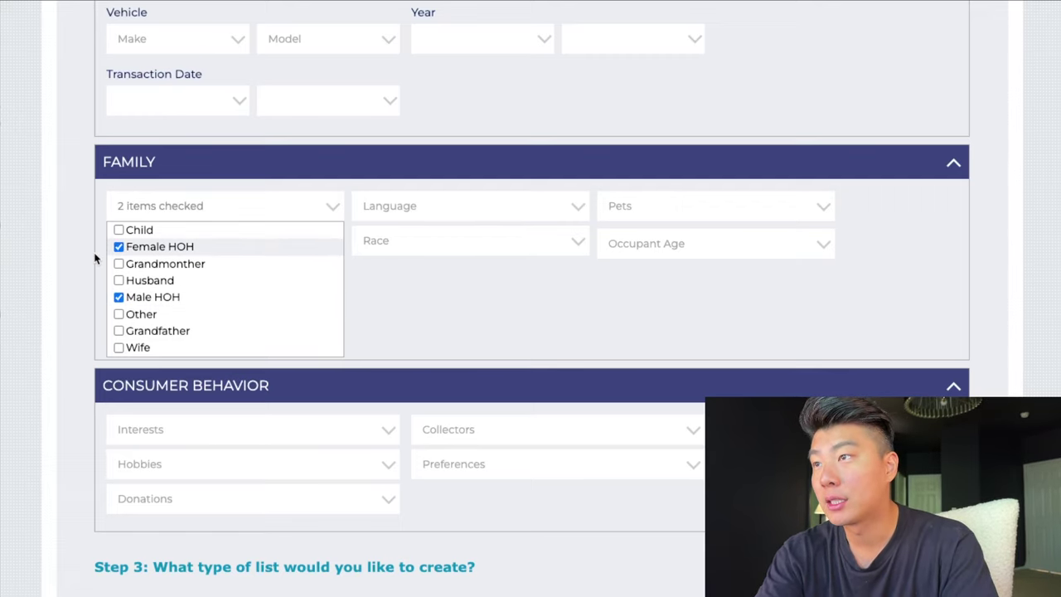
left_click(87, 311)
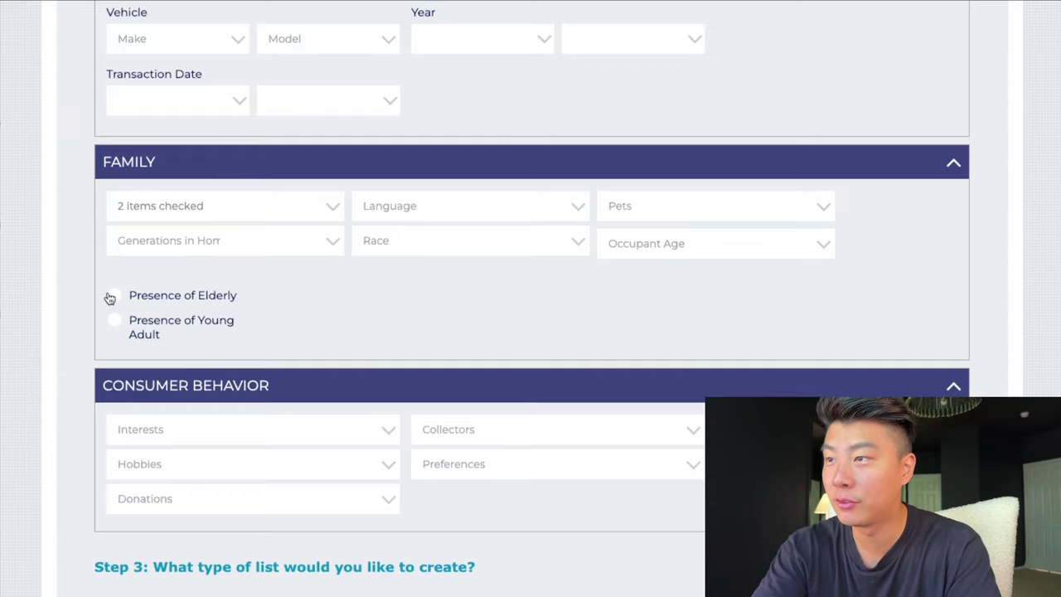
- Choose Phones Only as the type of list to create, and run the search
scroll(109, 298, "down", 5)
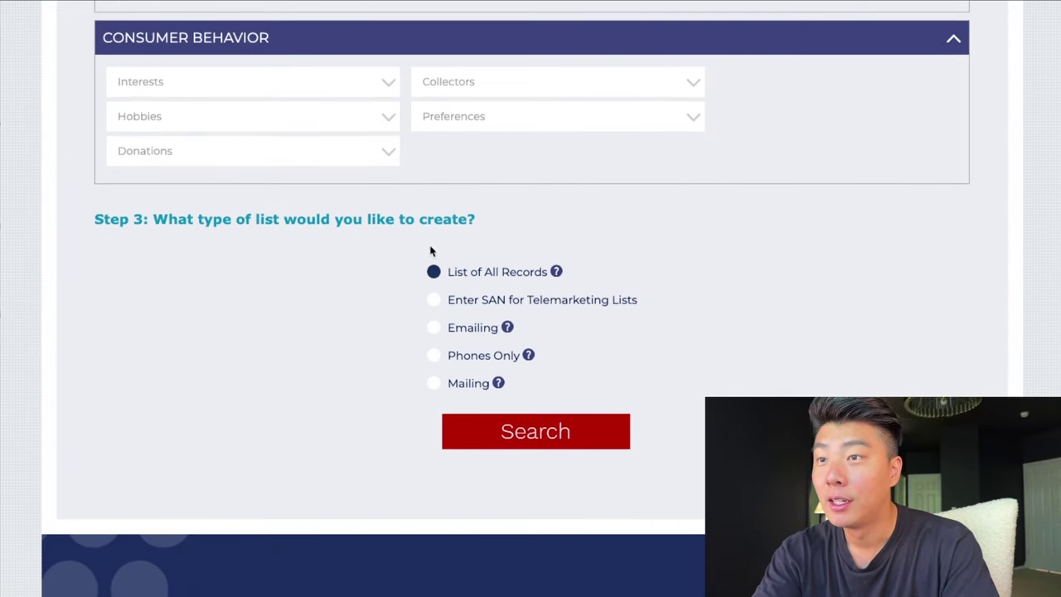
left_click(433, 358)
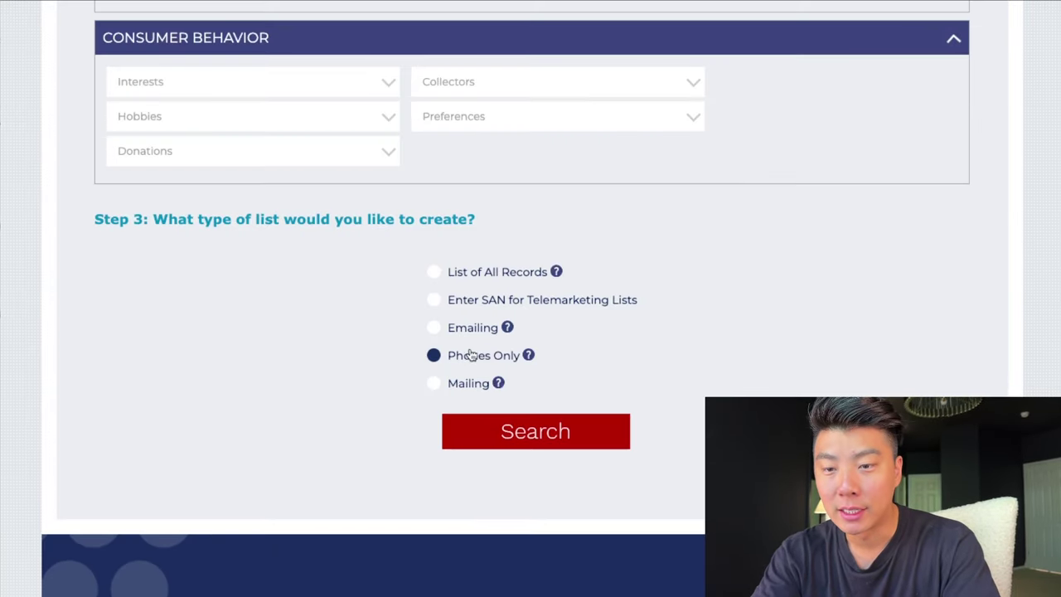
left_click(516, 437)
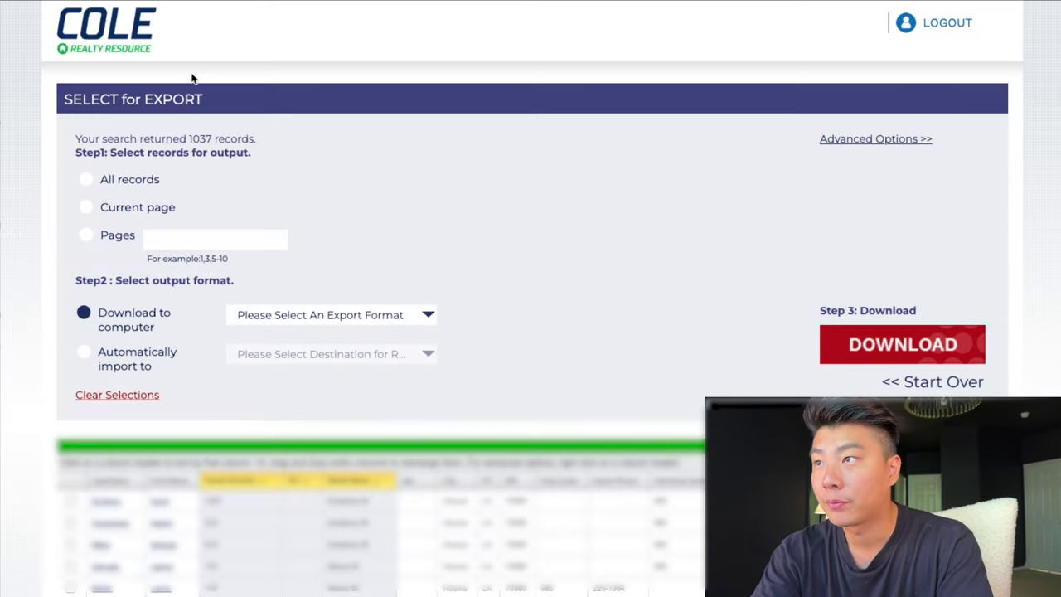
- Export all records to the computer in CSV Format, and open the downloaded file
left_click(87, 181)
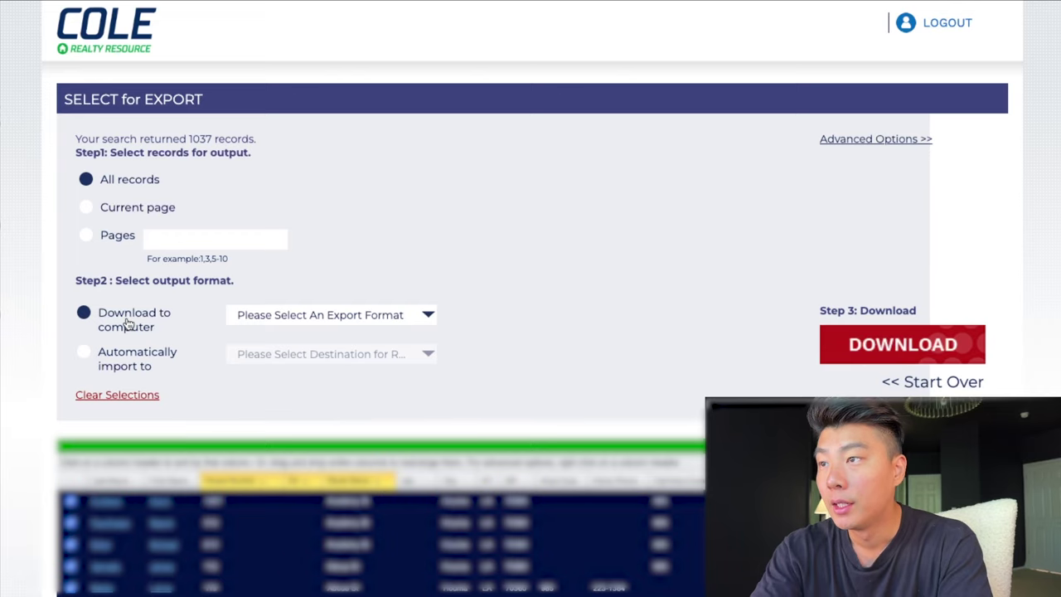
left_click(350, 320)
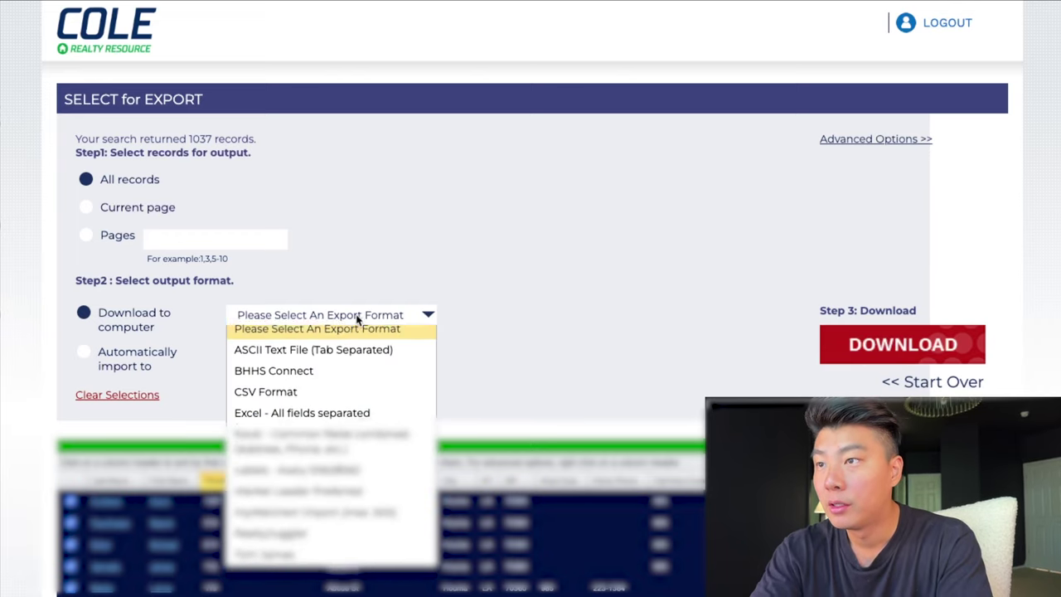
left_click(279, 400)
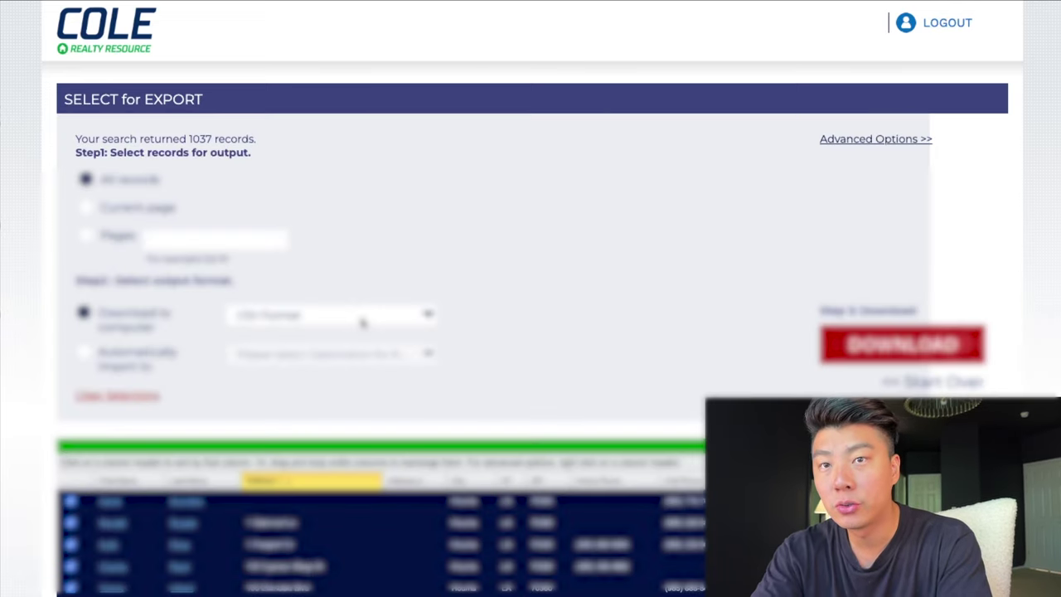
scroll(412, 268, "down", 3)
scroll(426, 367, "down", 1)
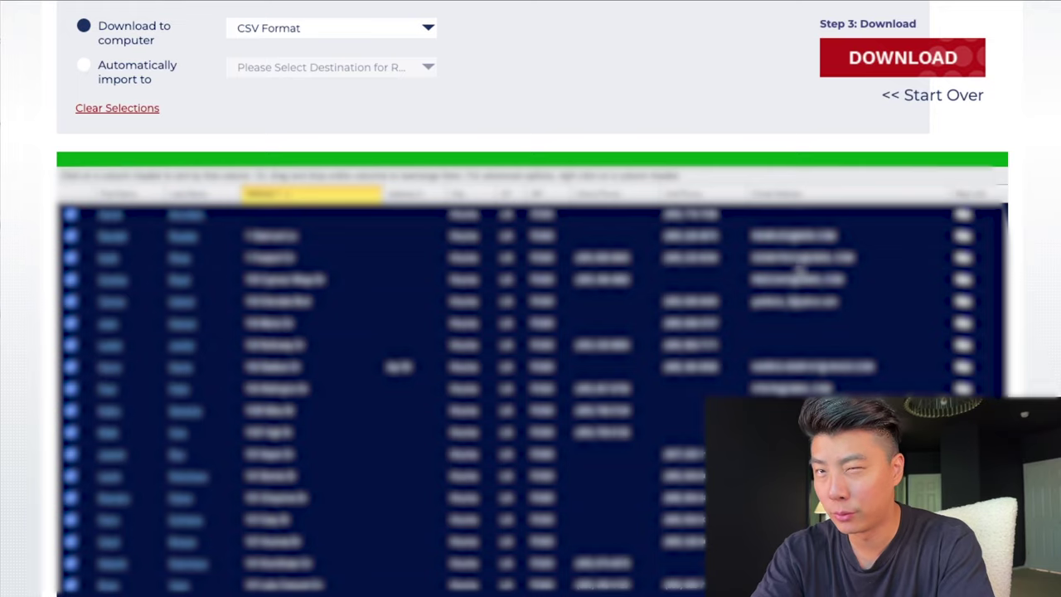
scroll(871, 342, "up", 5)
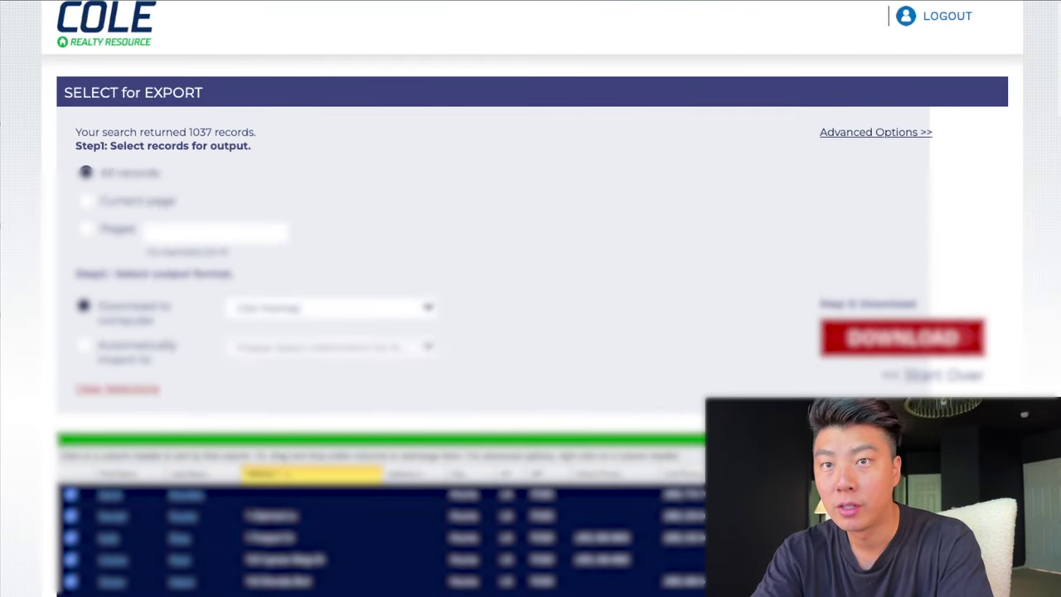
left_click(873, 342)
key("Return")
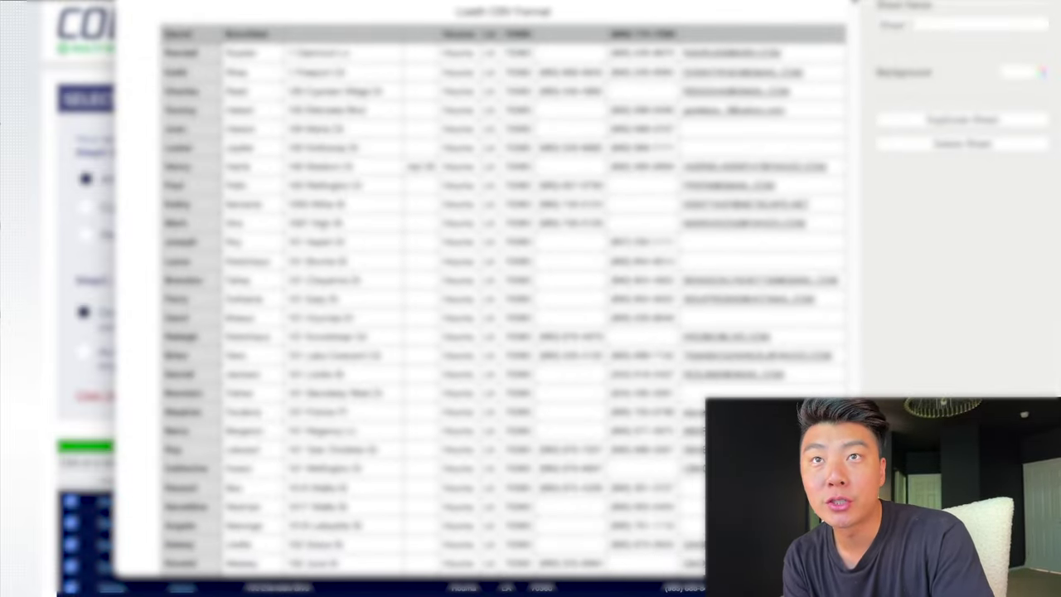
- Delete the empty last row at the end of the exported contact spreadsheet
scroll(497, 291, "down", 10)
scroll(498, 291, "down", 10)
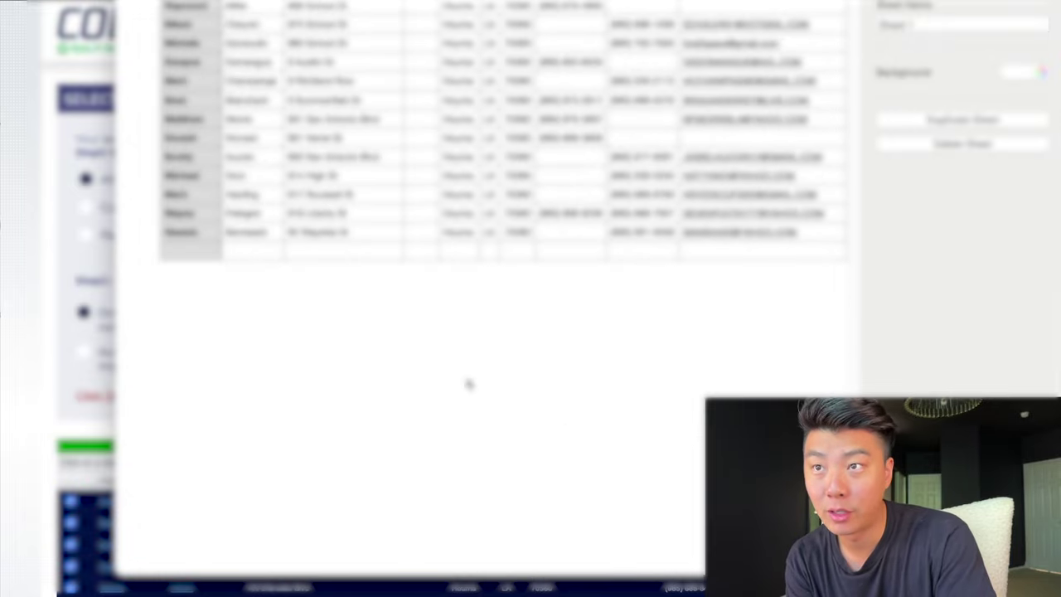
left_click(200, 252)
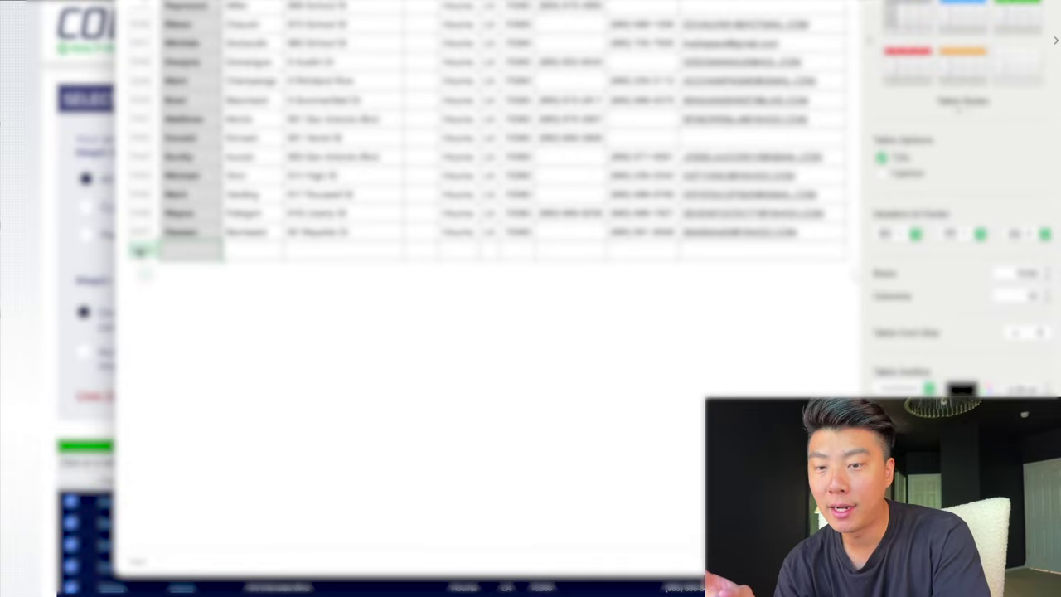
right_click(141, 252)
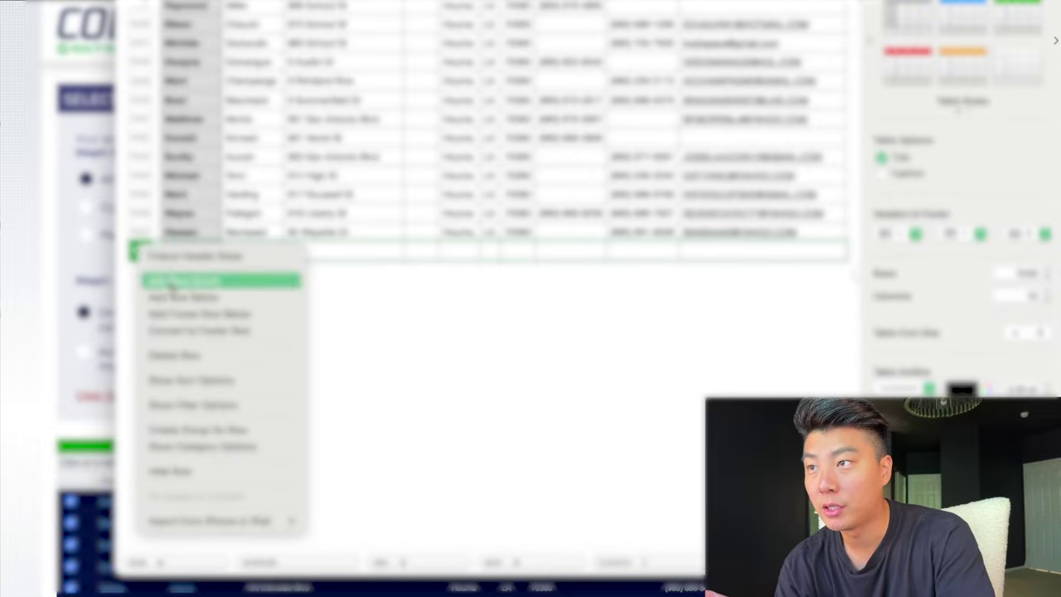
left_click(189, 357)
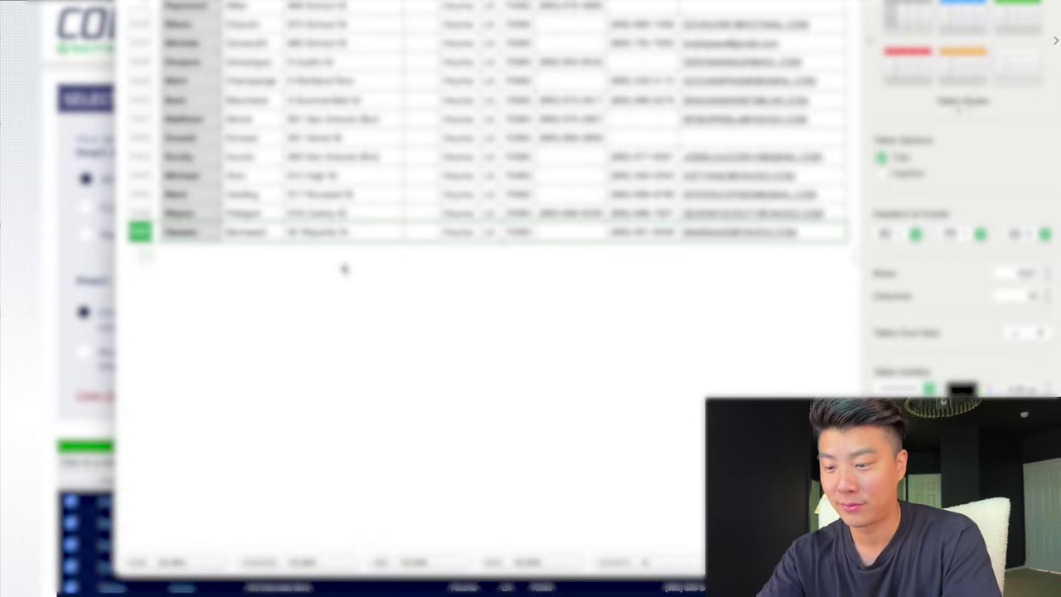
- Save the cleaned contact spreadsheet, and close the open document by discarding its unsaved copy
key("super+s")
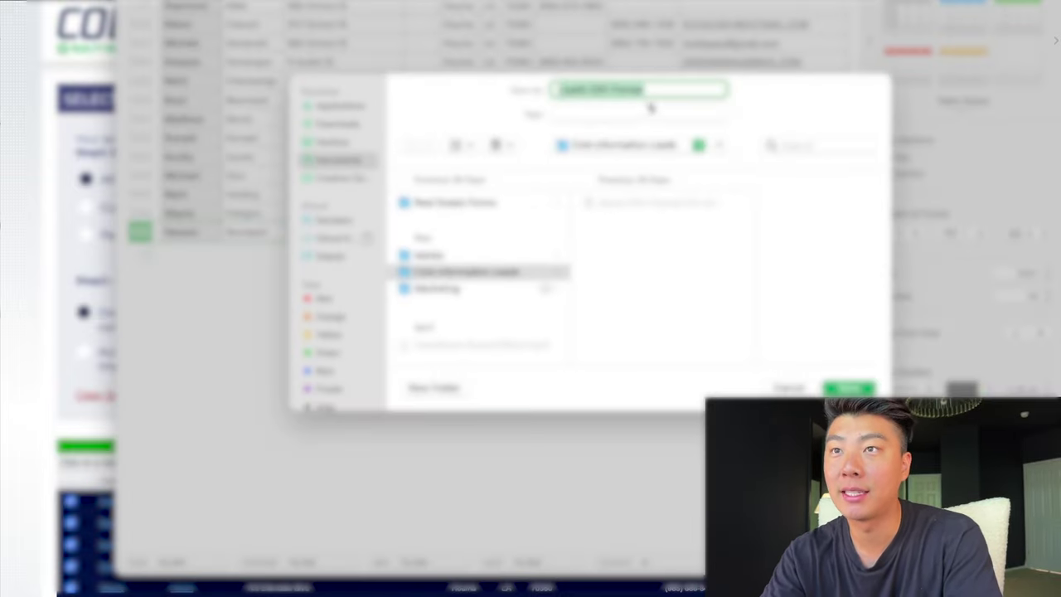
key("Return")
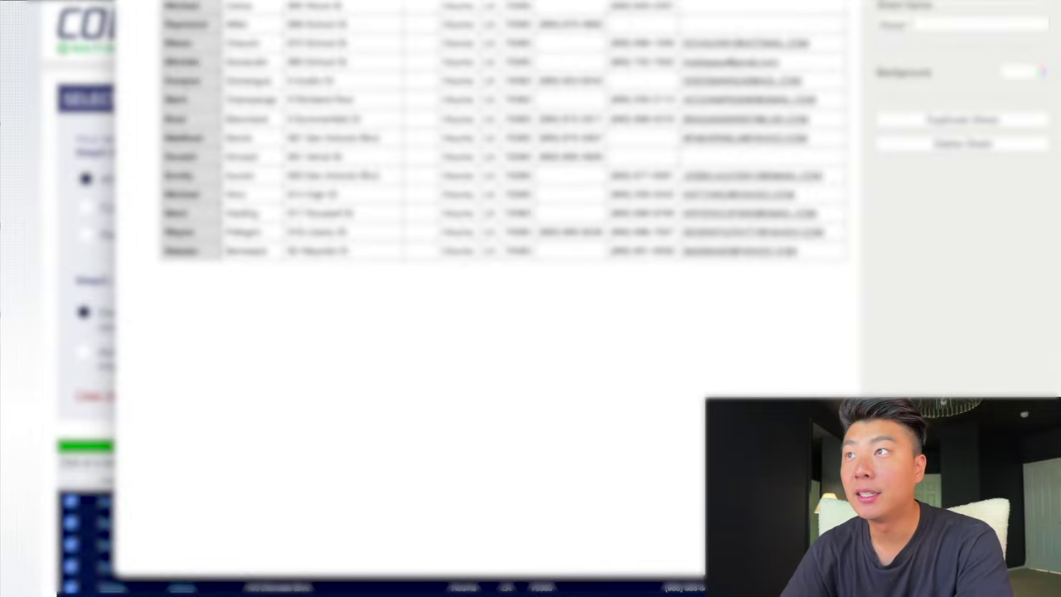
key("super+w")
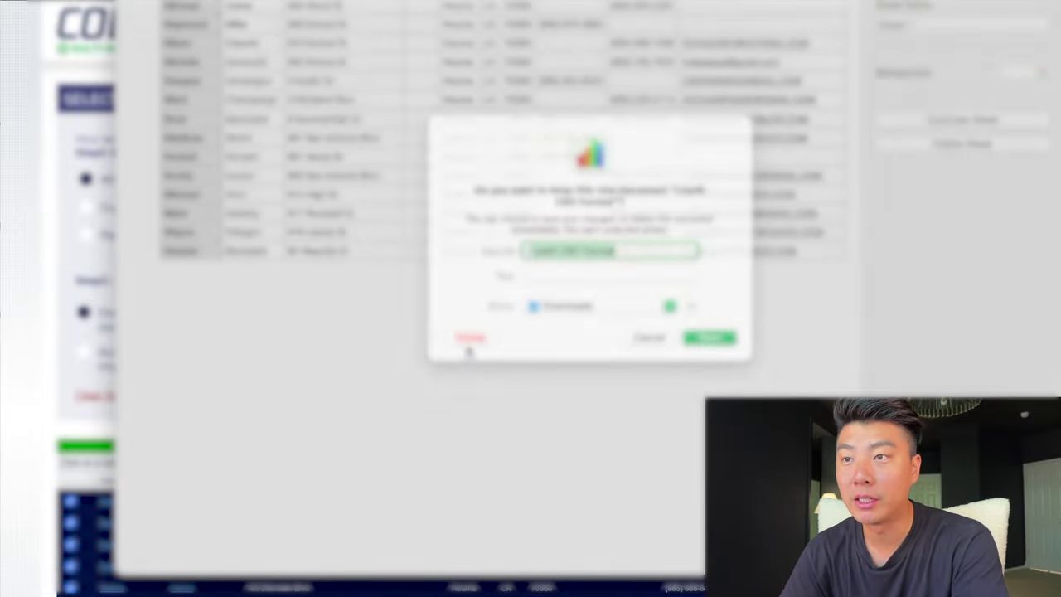
left_click(469, 341)
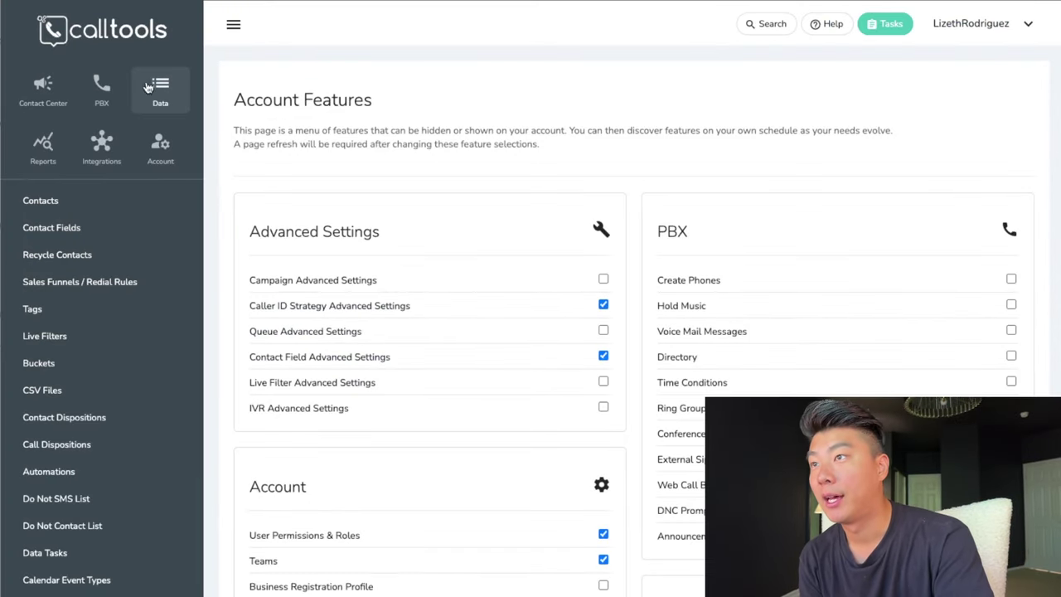
- In the CallTools contacts data, start a contact upload with the reformatted CSV file from Downloads
left_click(67, 205)
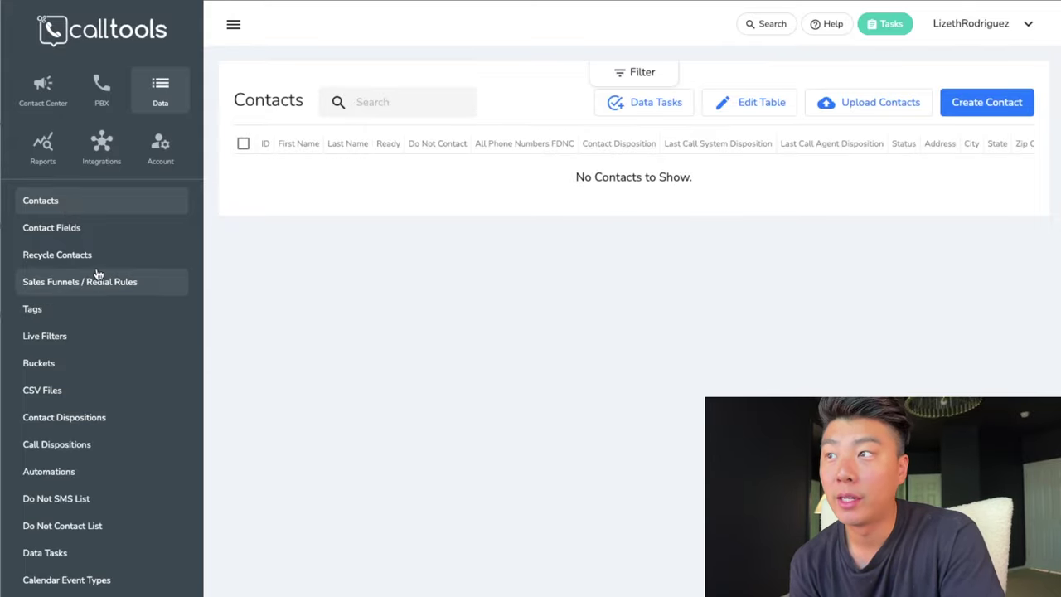
left_click(881, 106)
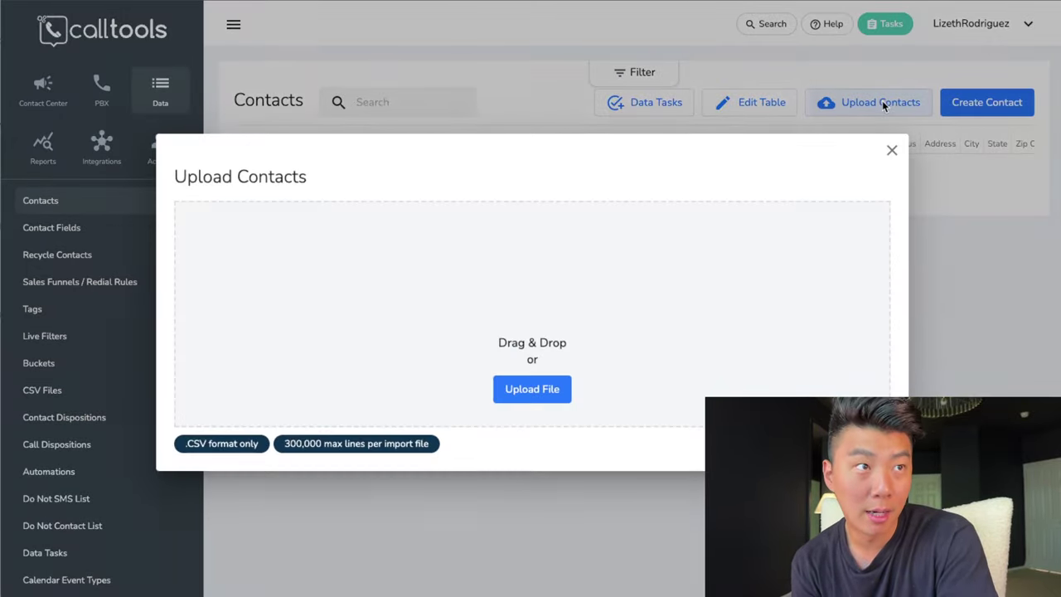
left_click(528, 396)
left_click(207, 43)
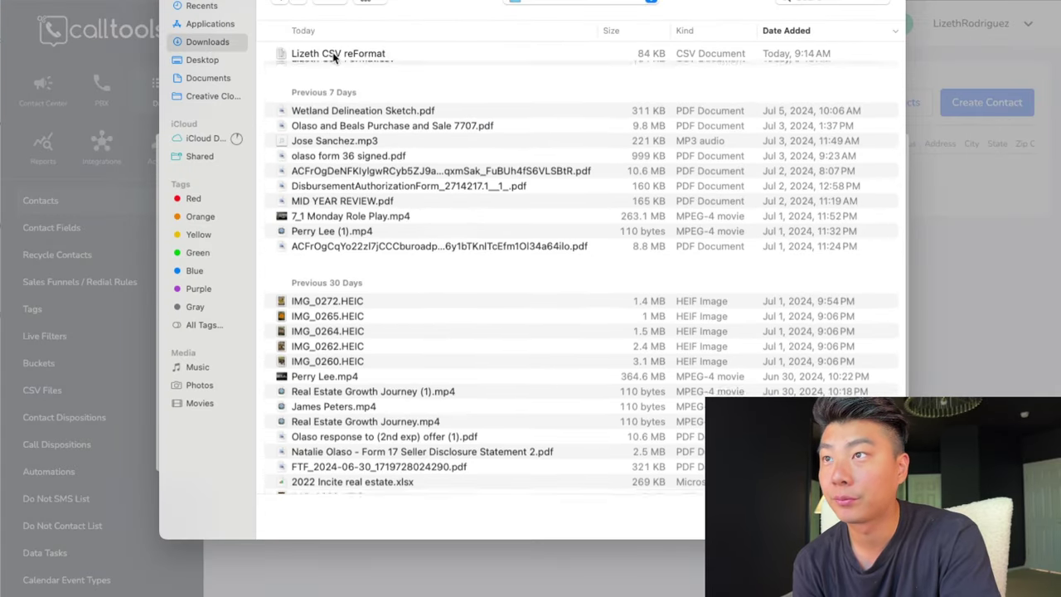
left_click(356, 69)
left_click(359, 55)
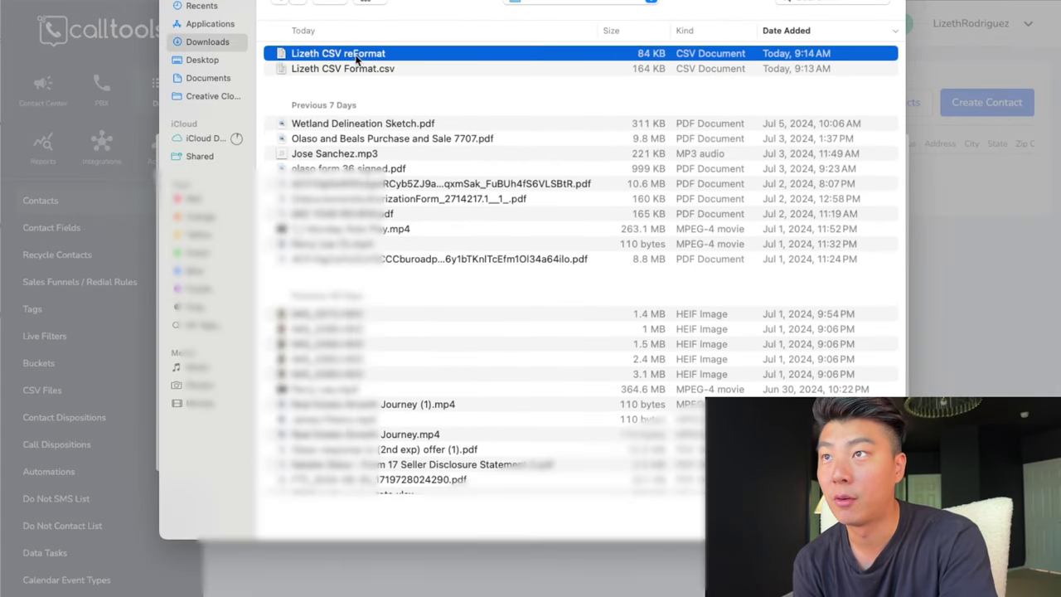
double_click(358, 55)
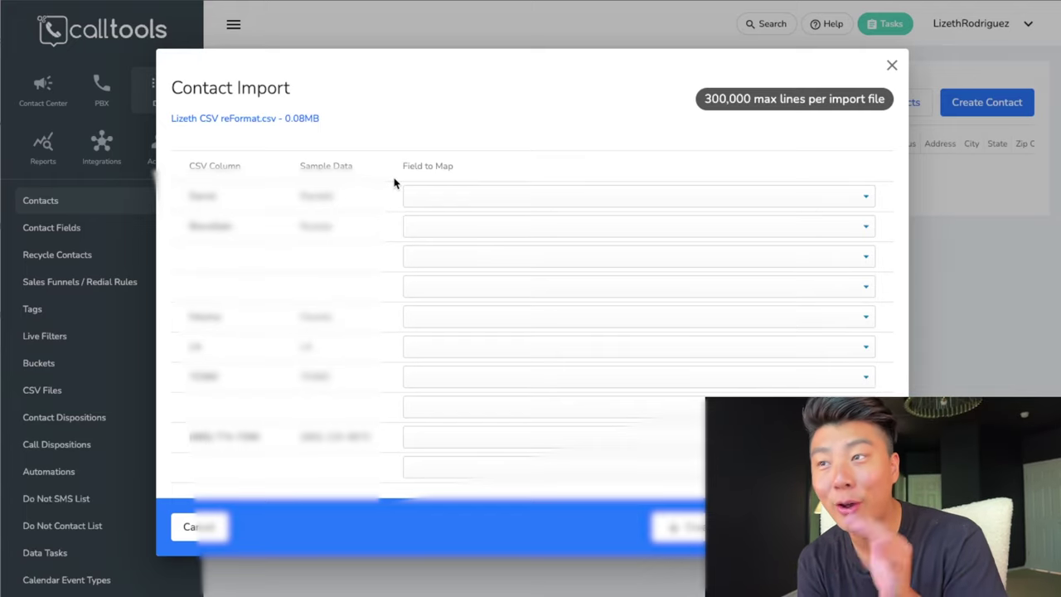
- Map the first three CSV columns to First Name, Last Name and Address for the contact import
left_click(443, 196)
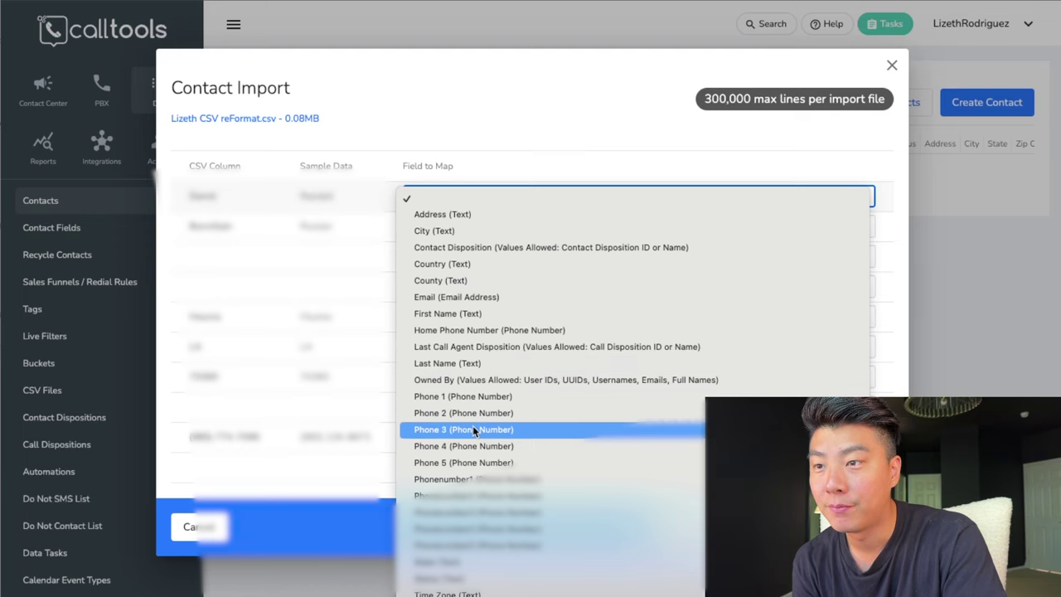
left_click(462, 313)
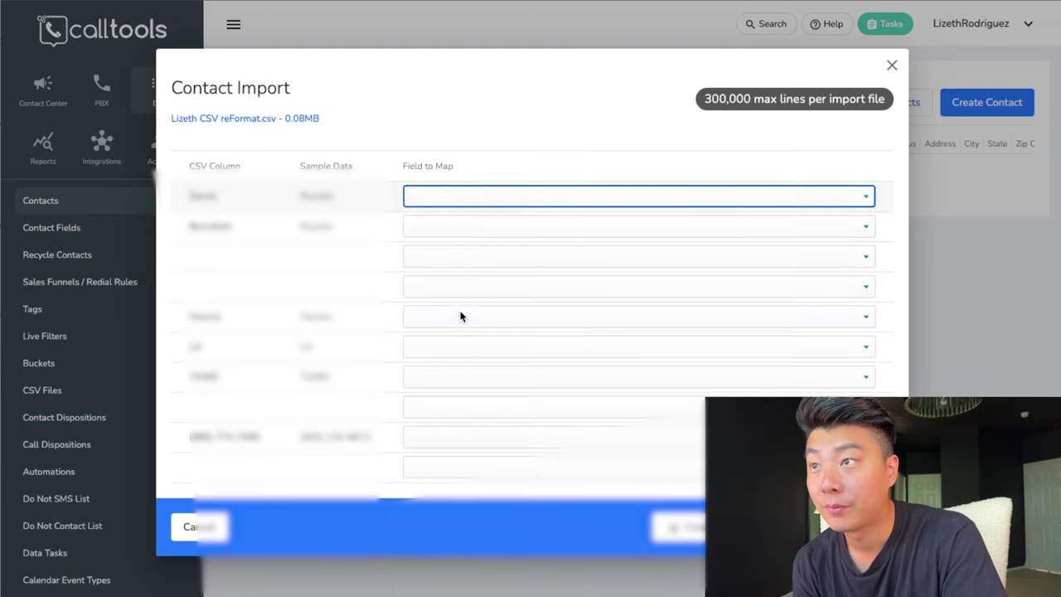
left_click(439, 227)
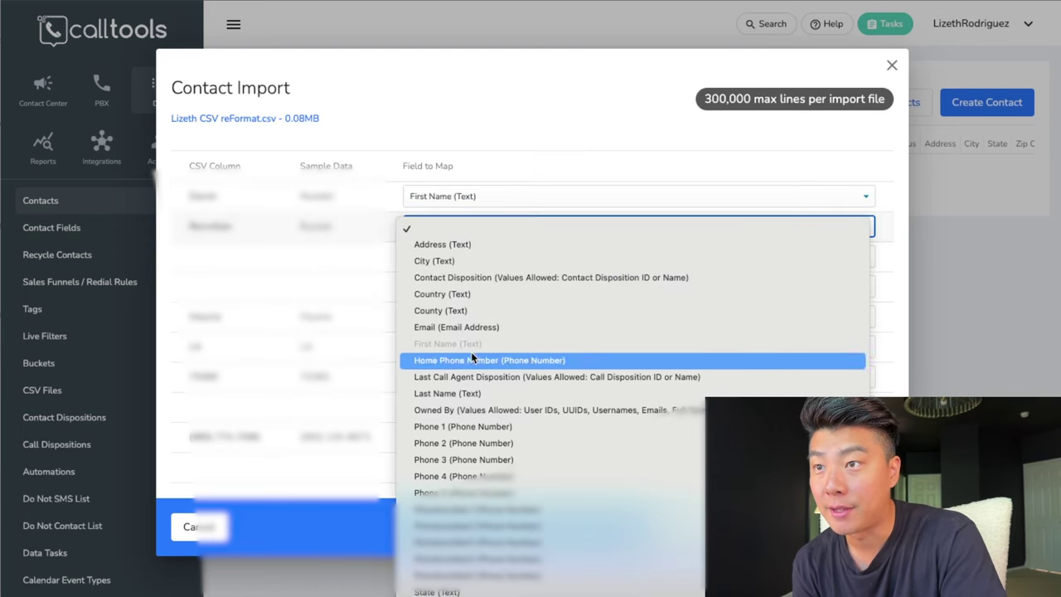
left_click(456, 391)
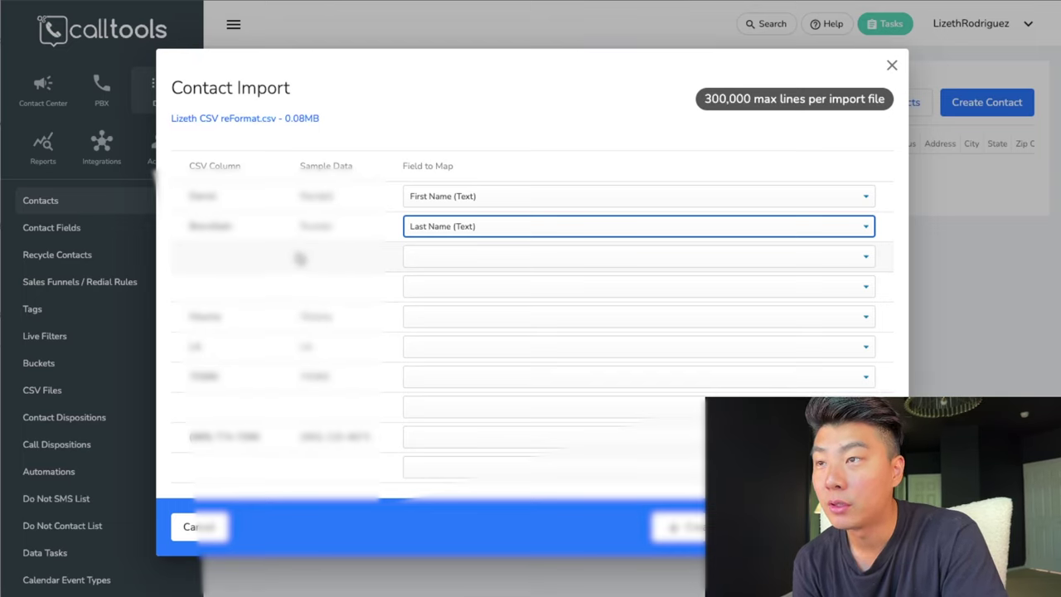
left_click(436, 258)
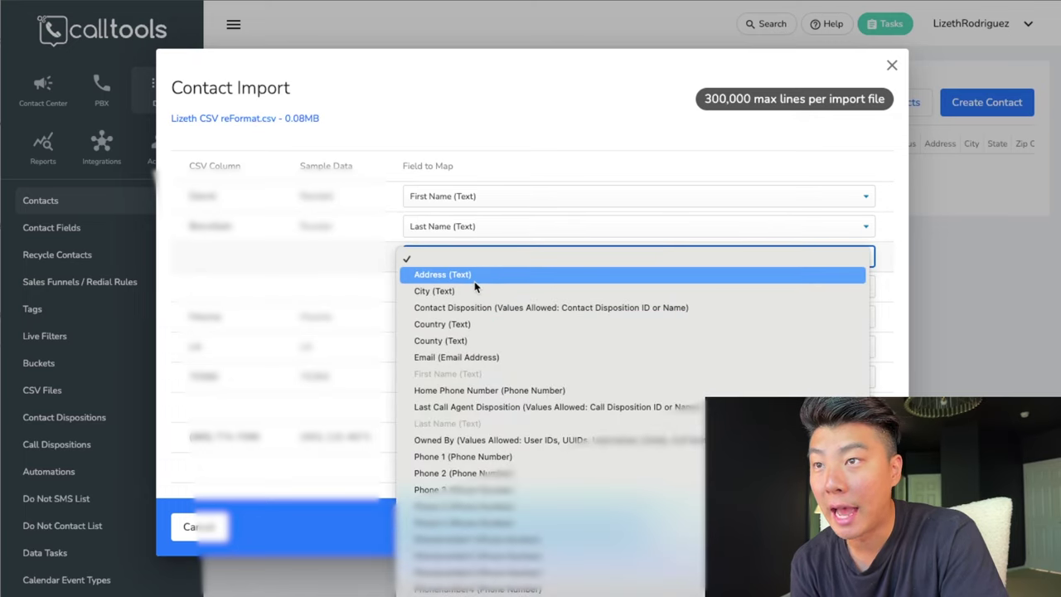
left_click(475, 281)
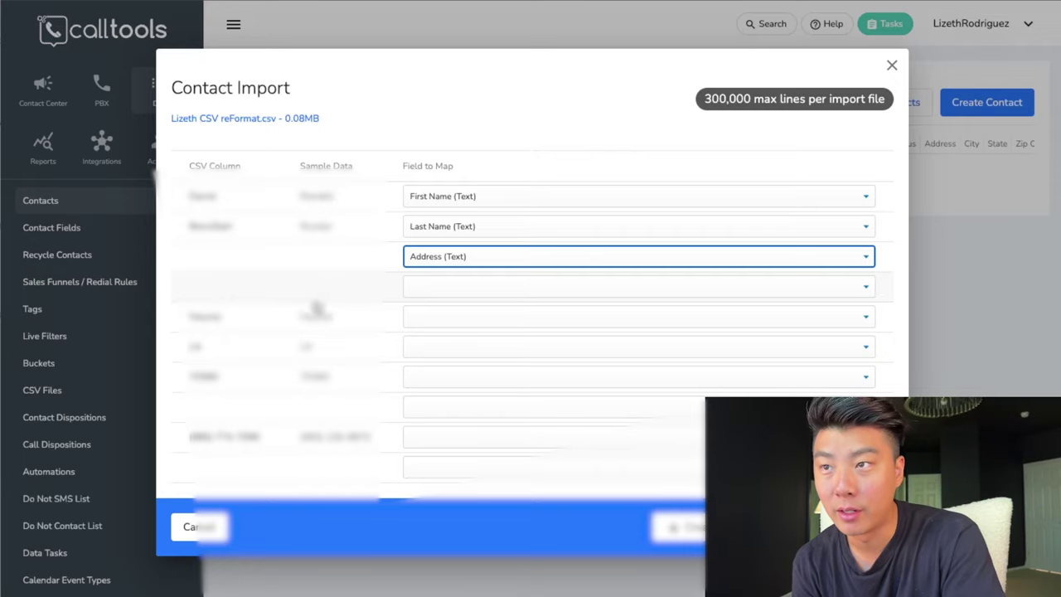
left_click(481, 288)
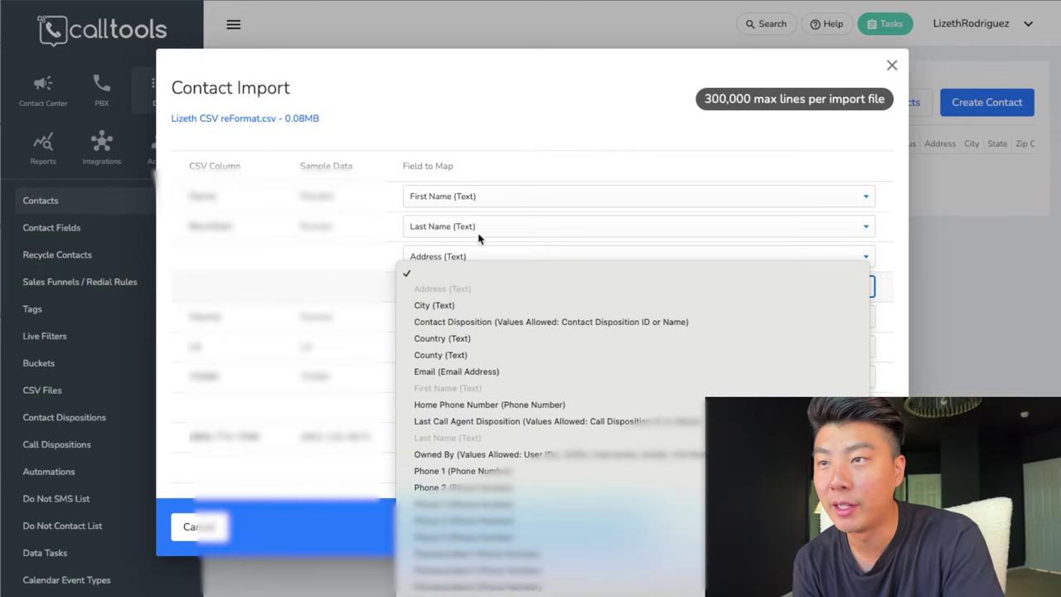
left_click(379, 293)
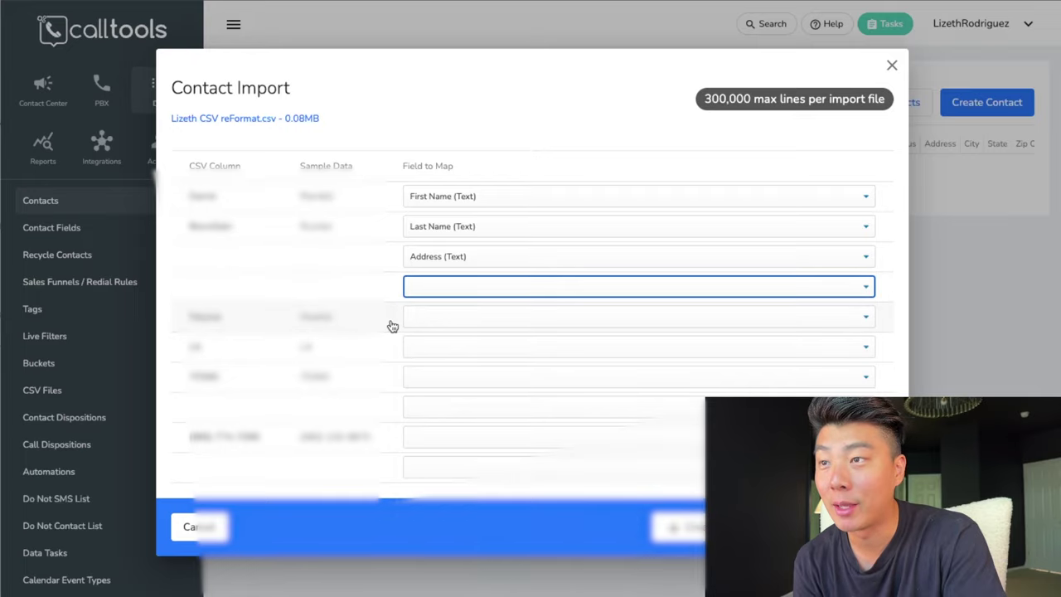
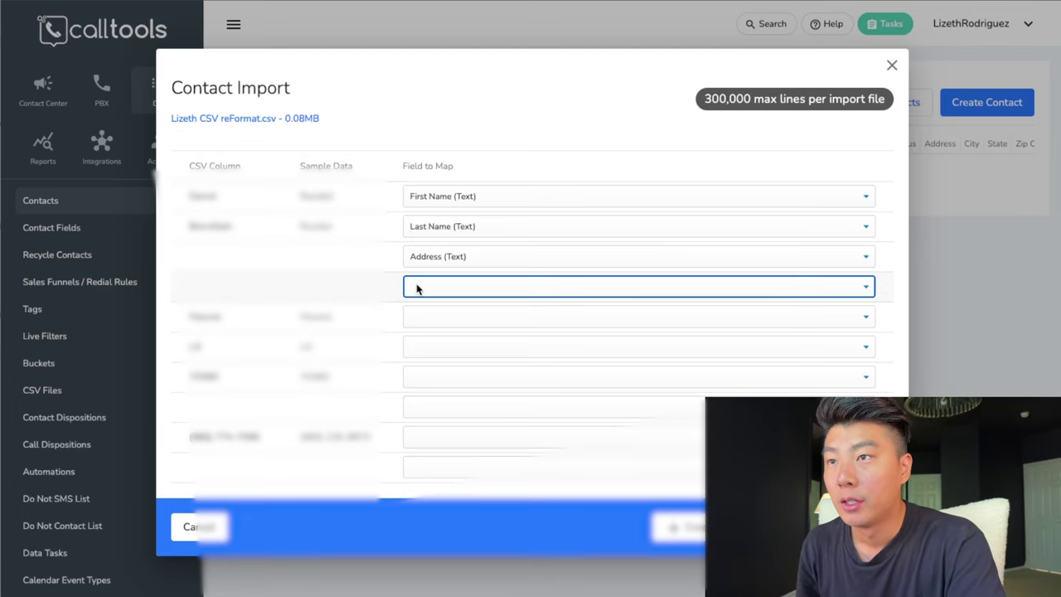
- Map the fifth, sixth and seventh CSV columns to City, State and Zip Code, leaving the fourth unmapped
left_click(443, 317)
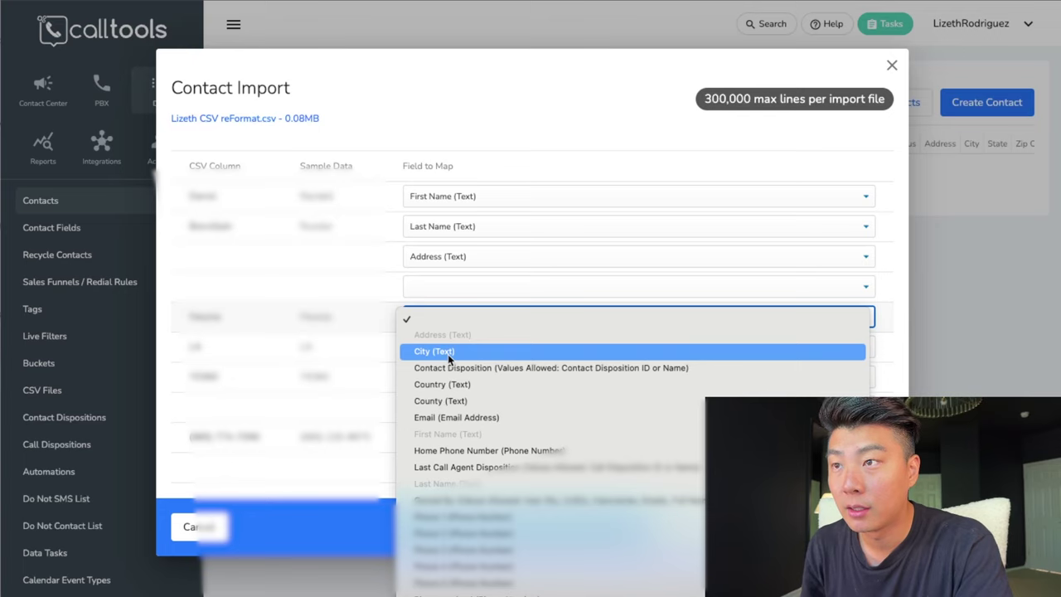
left_click(447, 354)
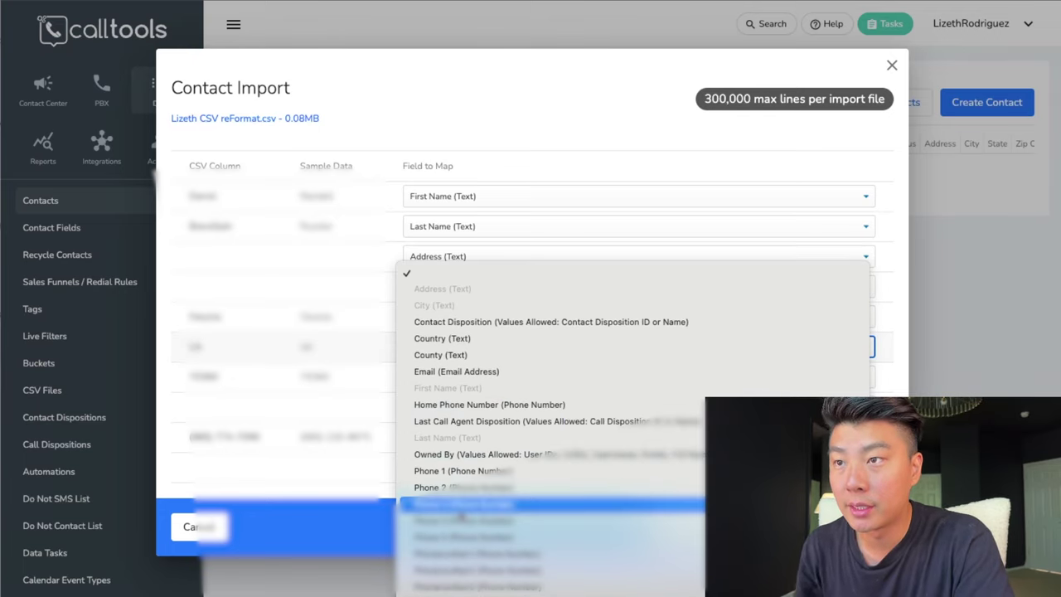
left_click(478, 557)
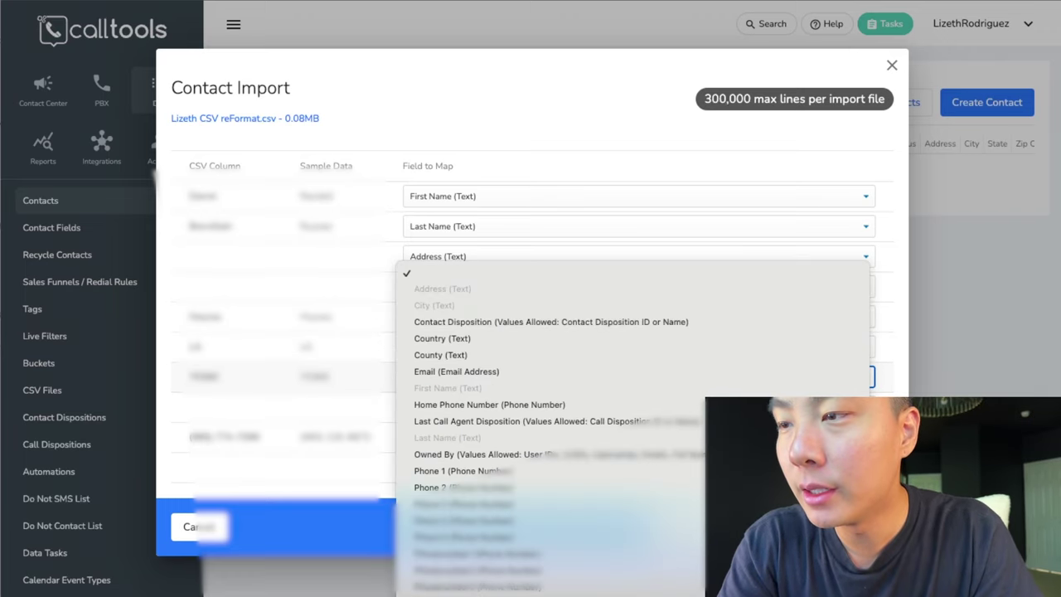
left_click(502, 280)
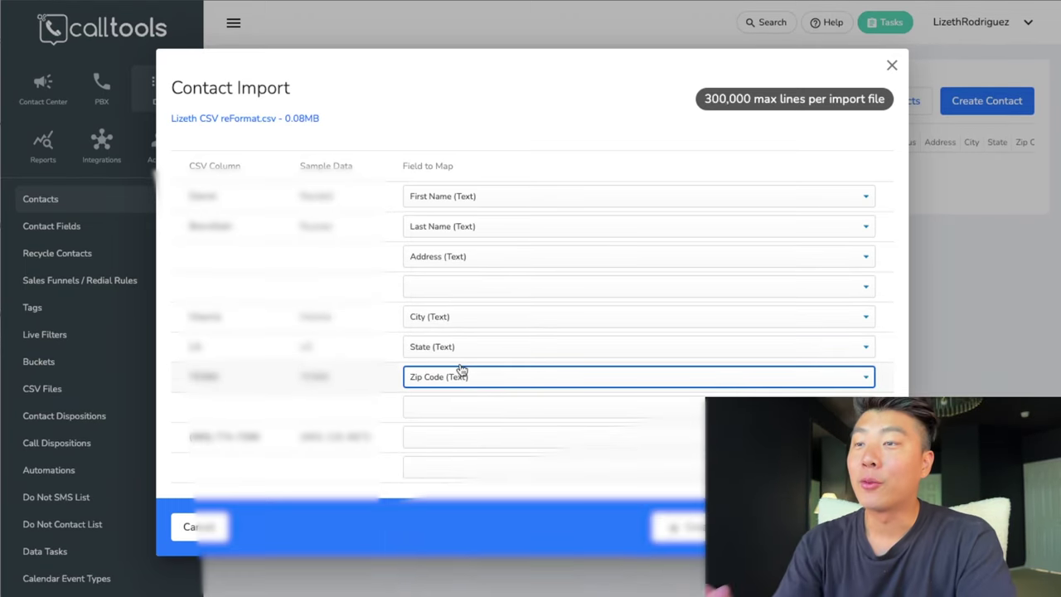
- Map the two phone columns to Phone 1 and Phone 2, and continue to the scrubbing options
left_click(423, 412)
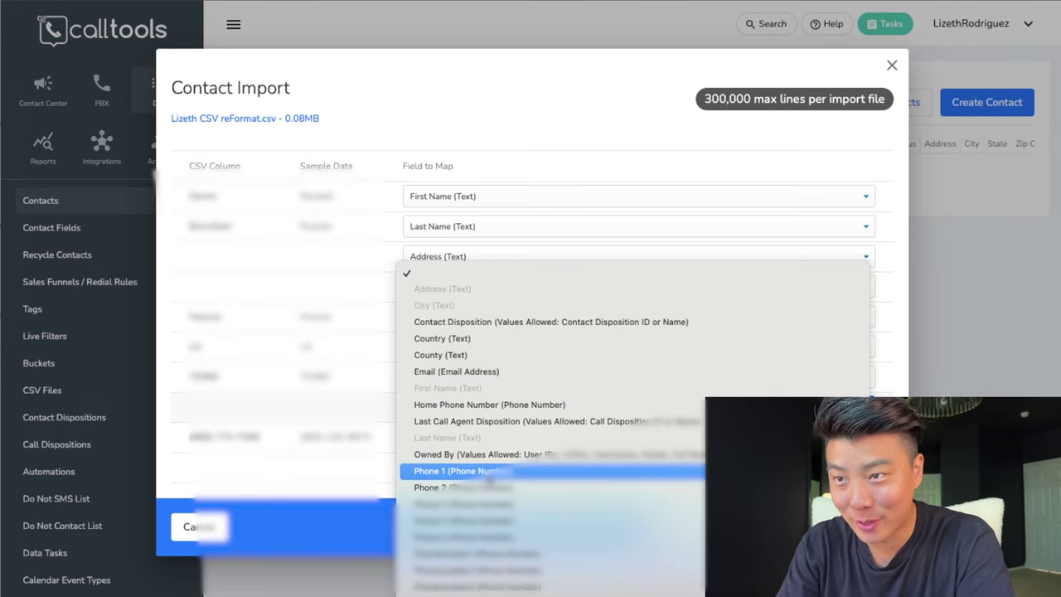
left_click(488, 471)
left_click(485, 437)
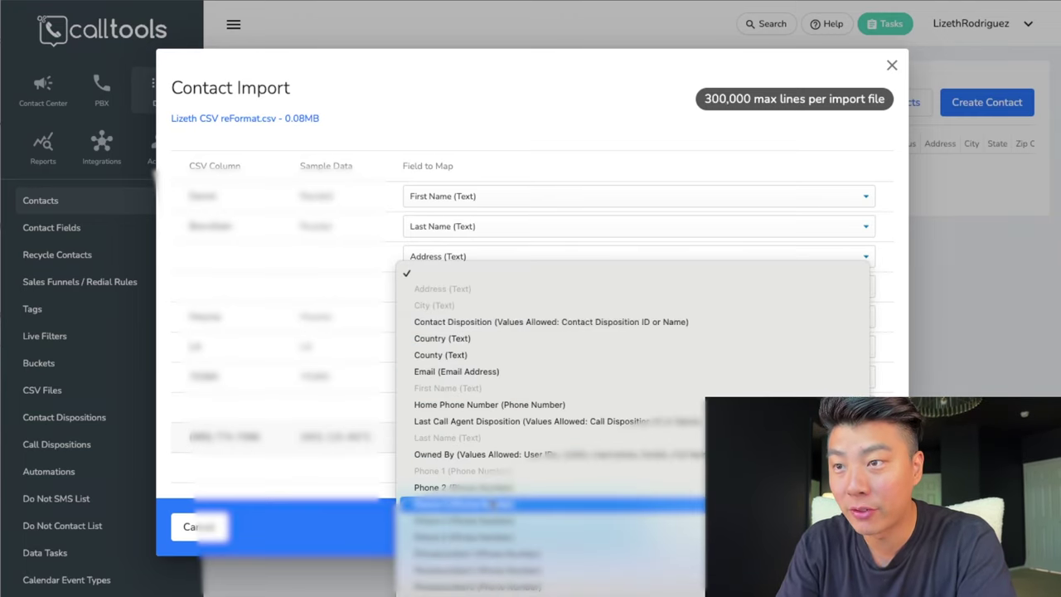
left_click(442, 488)
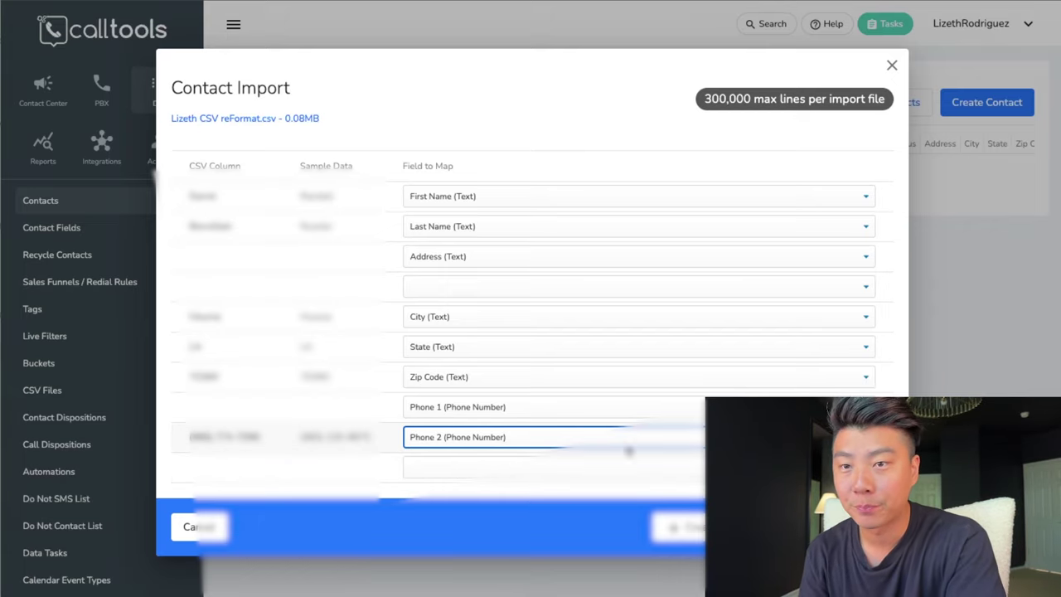
left_click(688, 527)
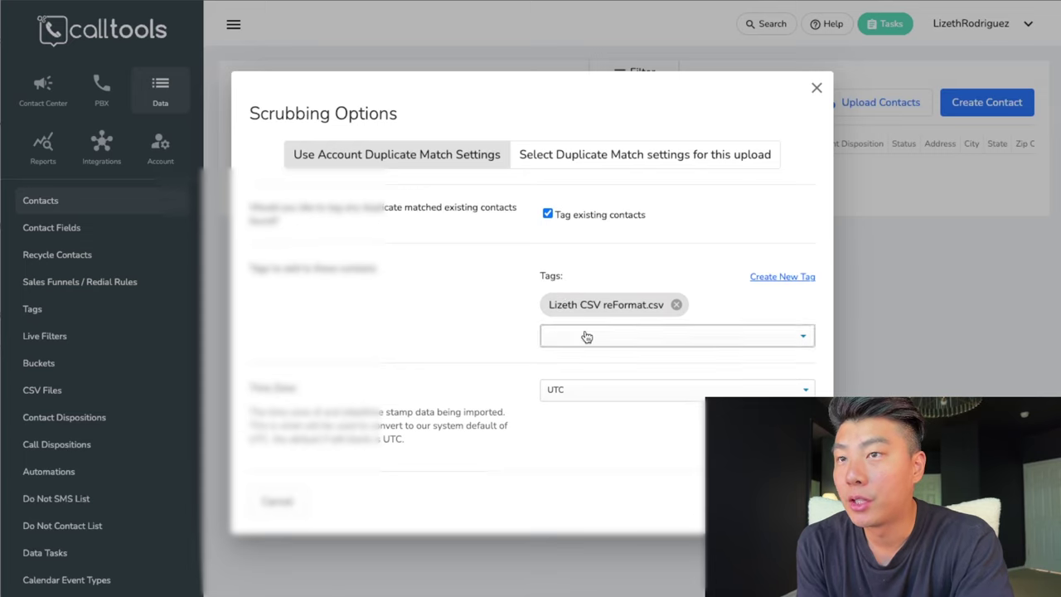
- Replace the default file-name tag with a new tag named 70360 and run the contact import
left_click(677, 305)
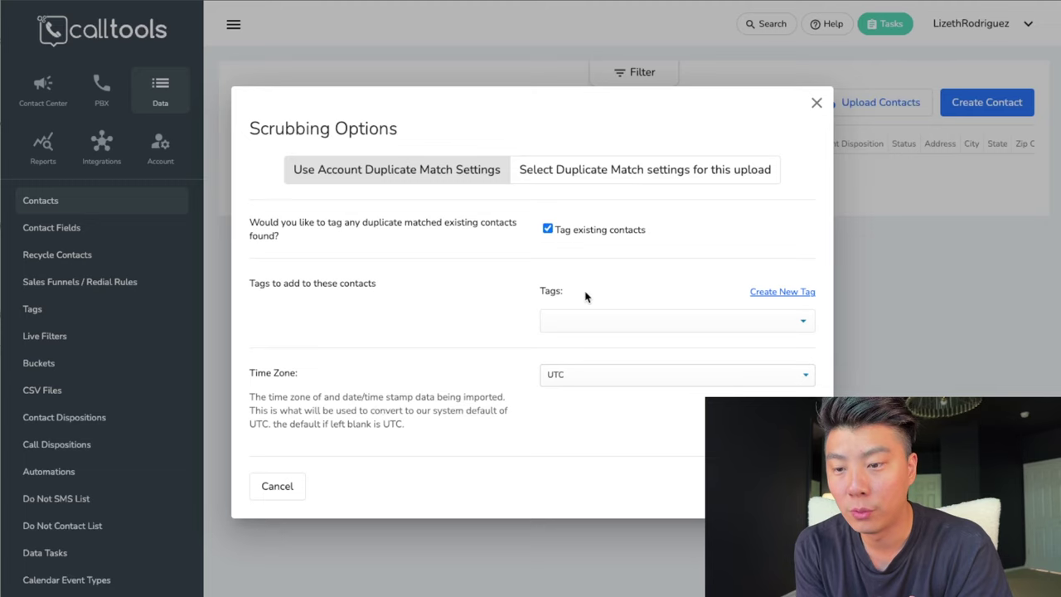
left_click(783, 293)
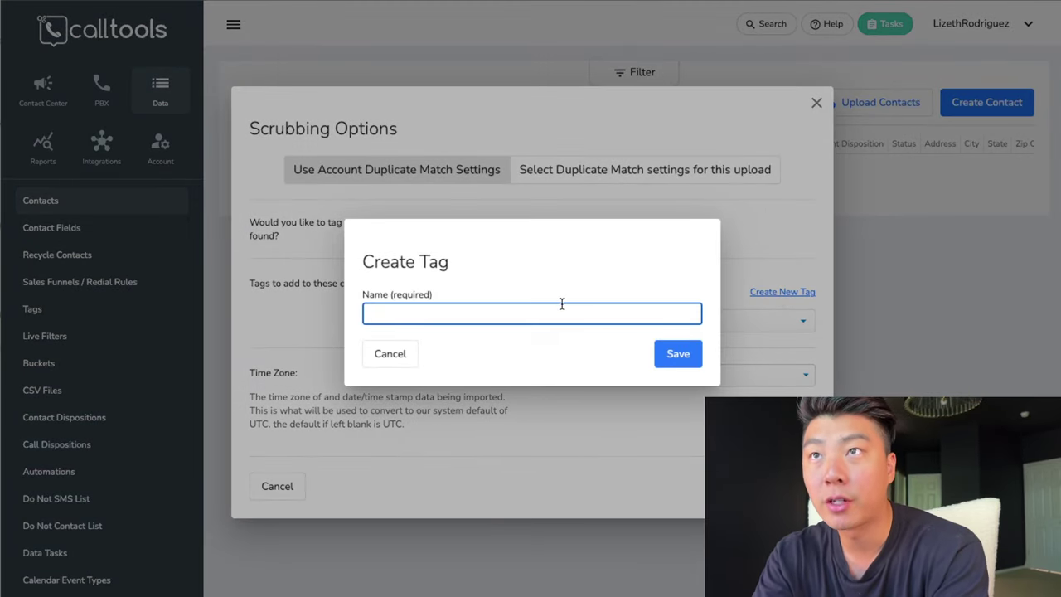
type("7")
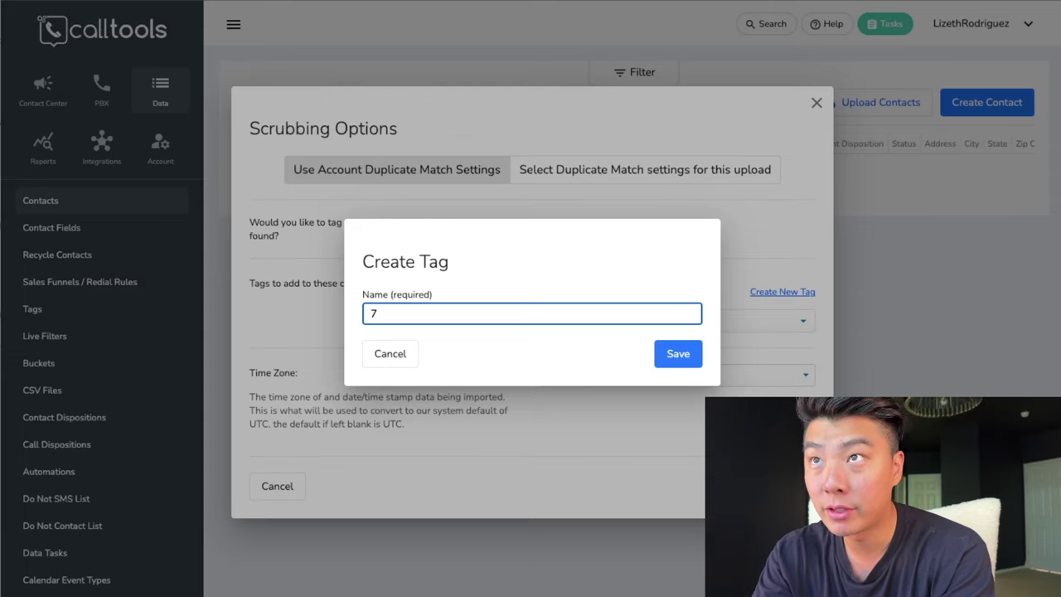
type("0360")
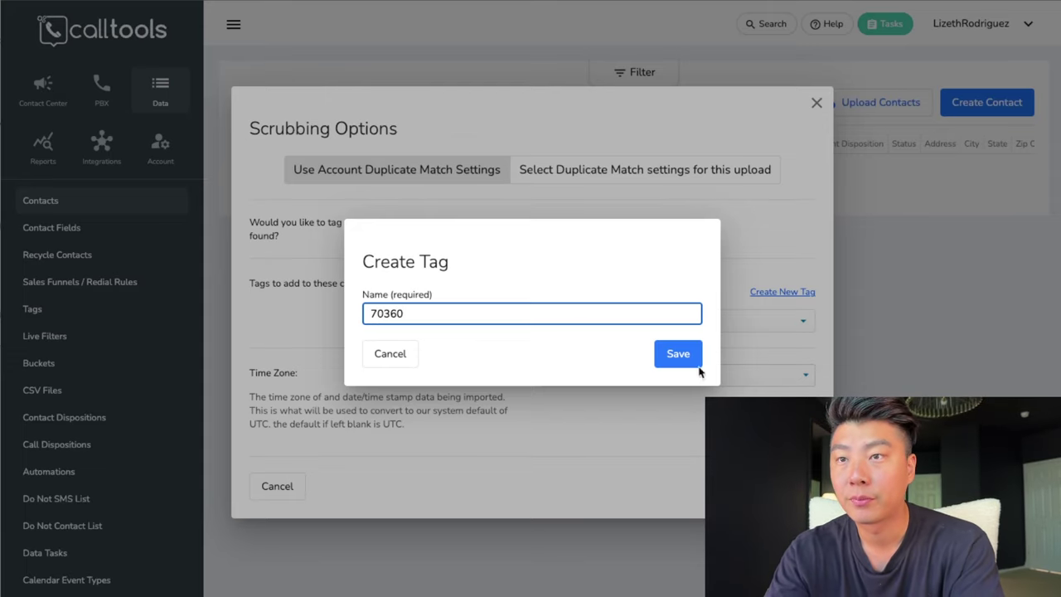
left_click(673, 355)
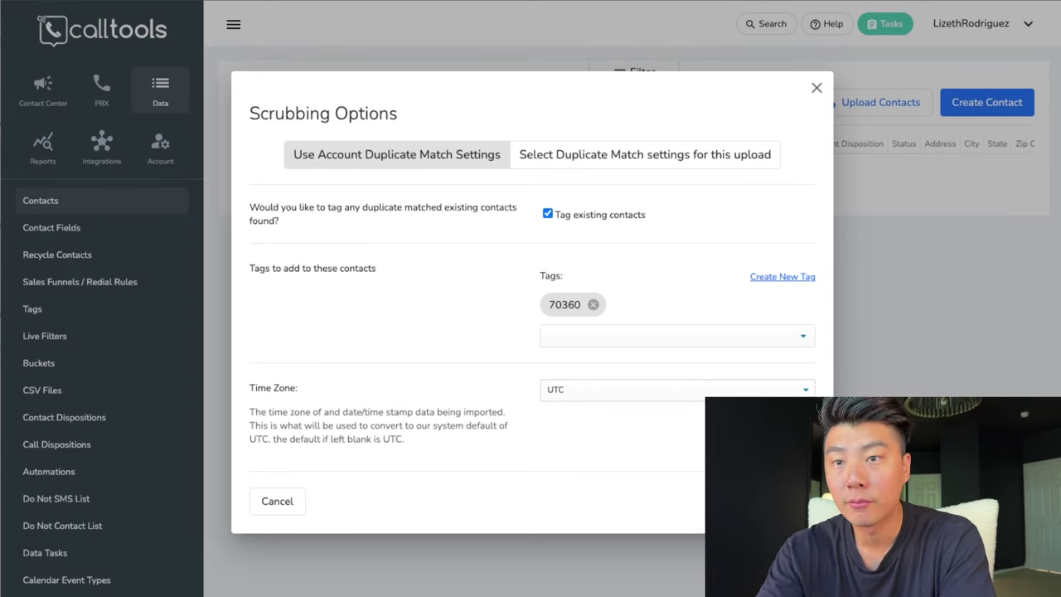
left_click(694, 525)
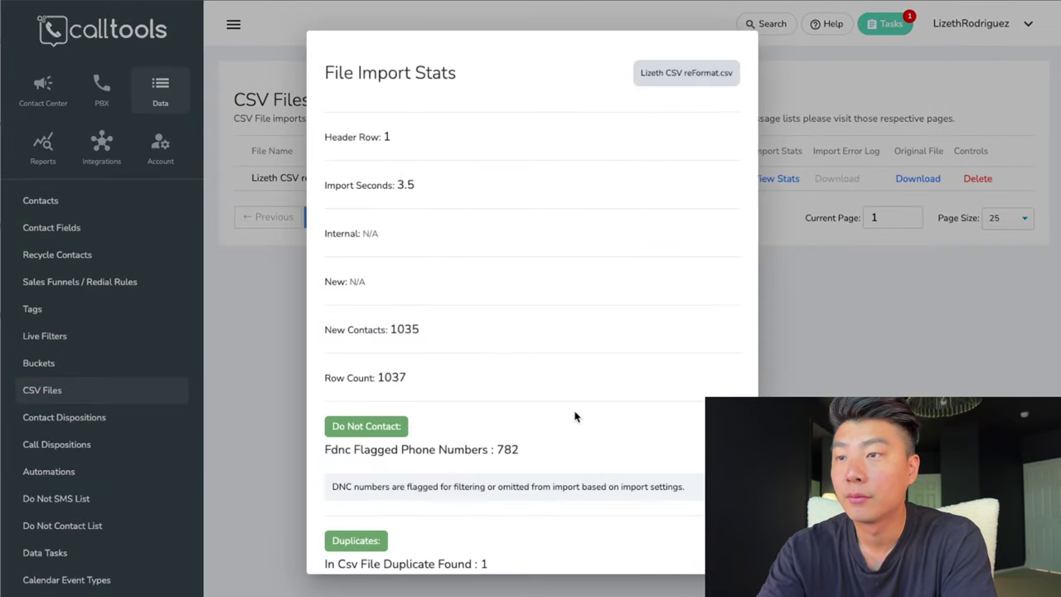
- Review the file import stats for new contacts, Do Not Contact flags, duplicates and errors, and close them
scroll(576, 417, "down", 3)
scroll(487, 489, "up", 3)
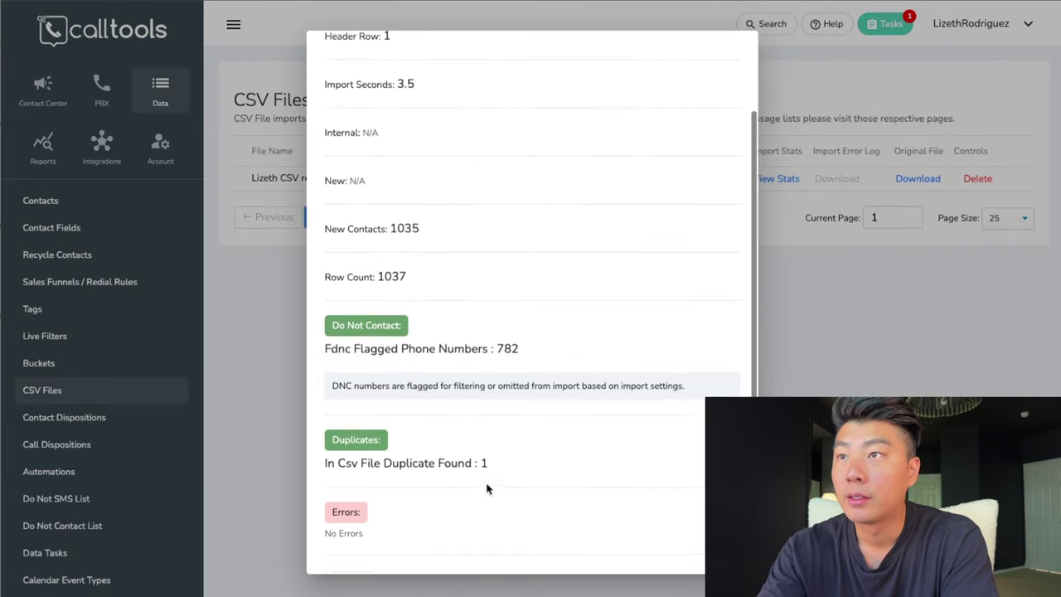
scroll(487, 489, "down", 3)
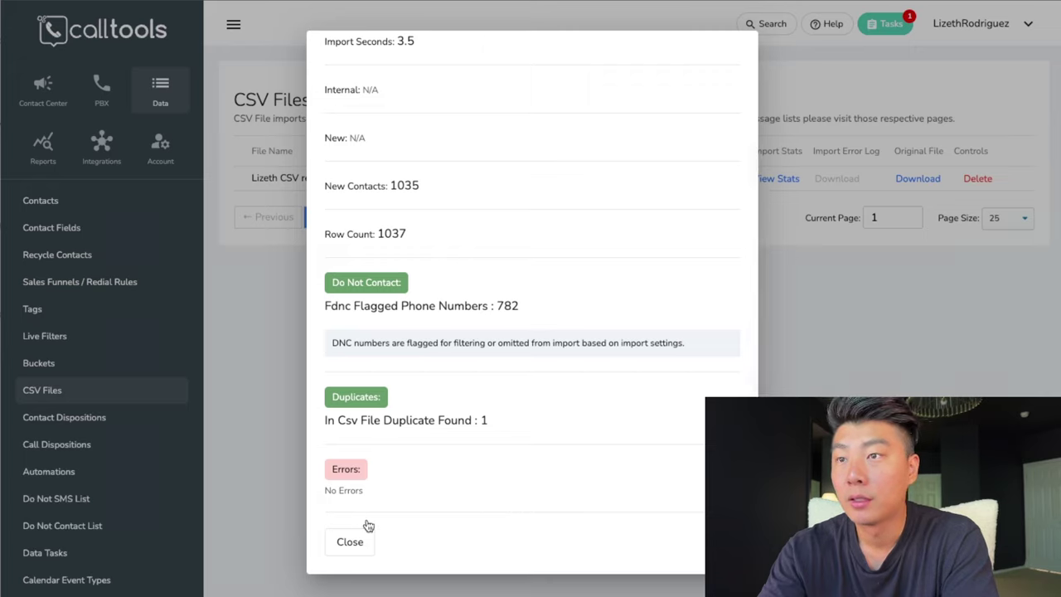
left_click_drag(495, 306, 531, 308)
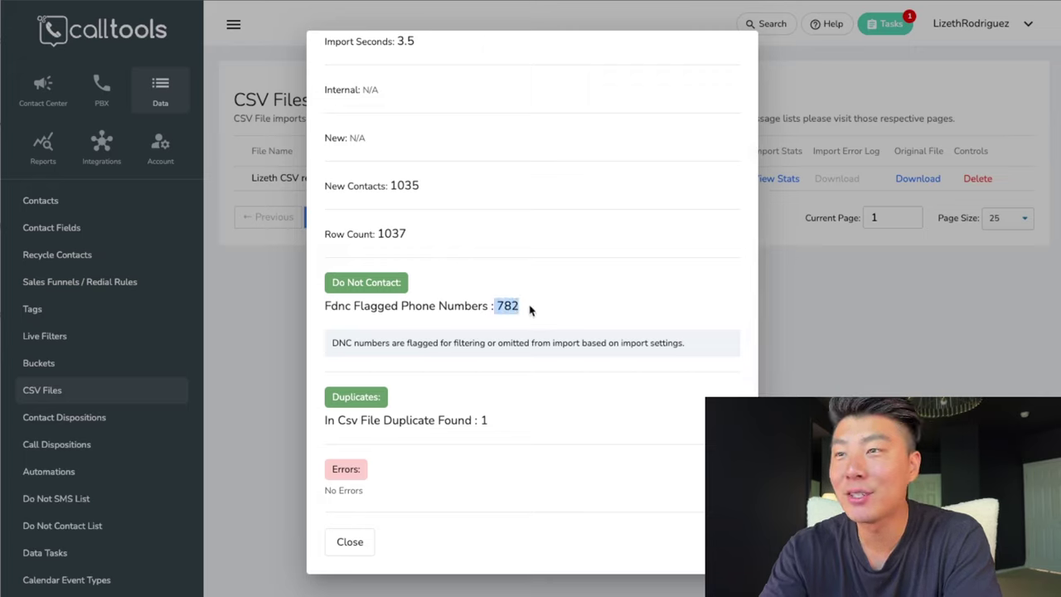
left_click(531, 307)
left_click_drag(321, 310, 353, 306)
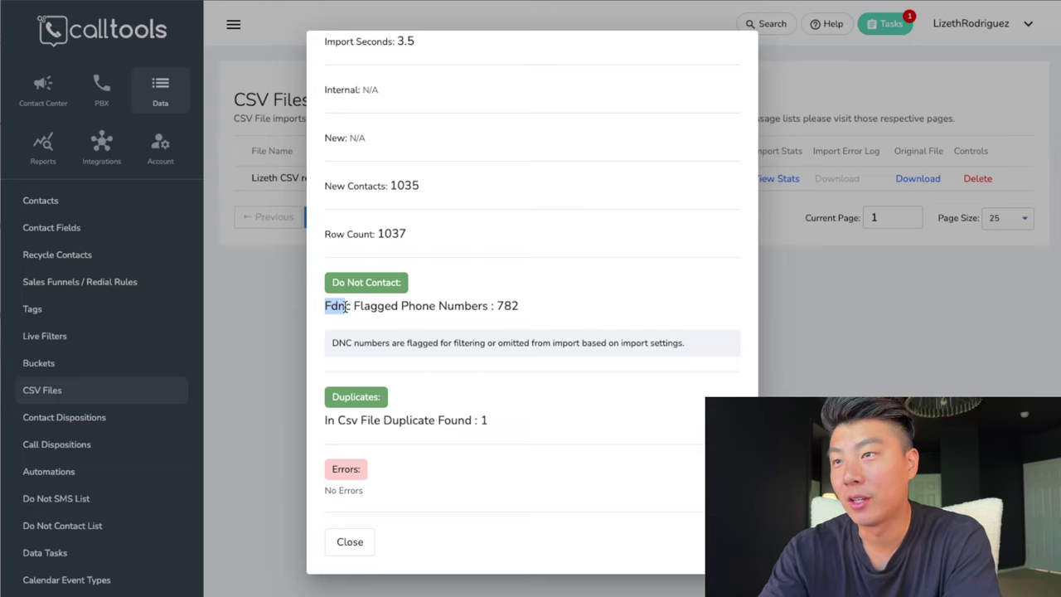
left_click(348, 306)
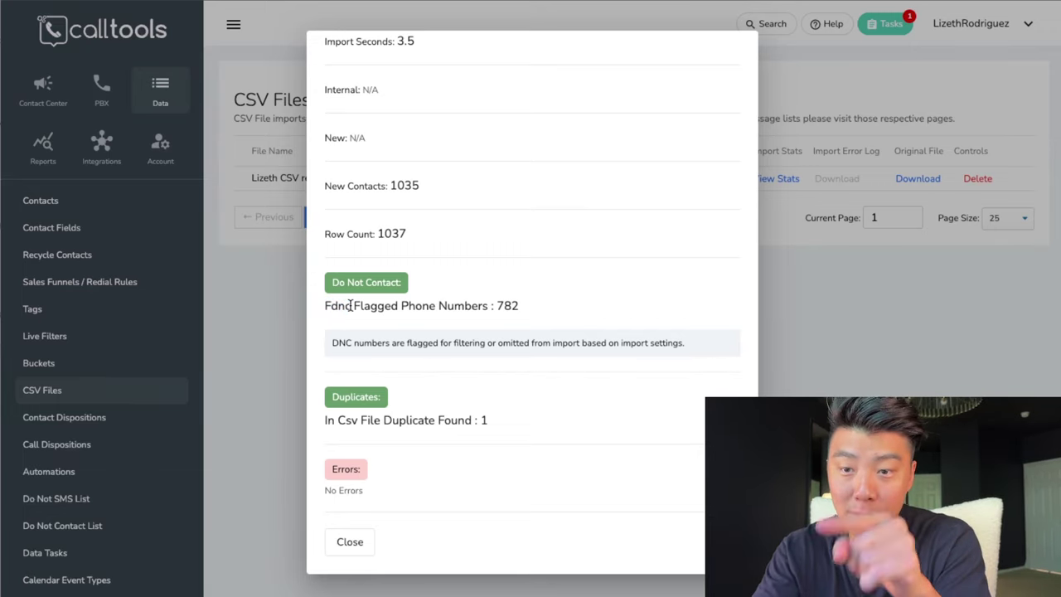
left_click(350, 543)
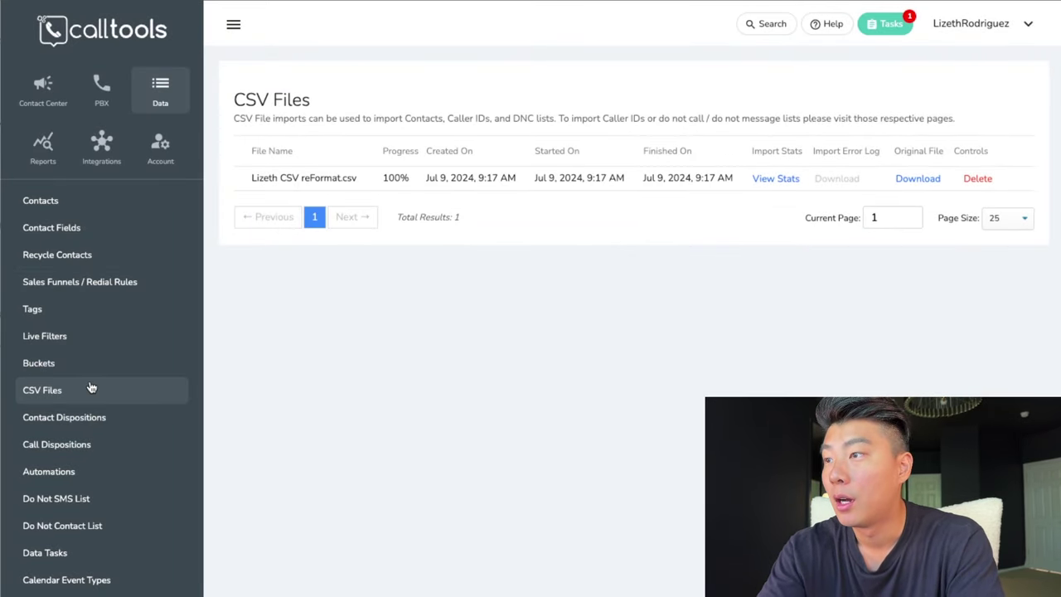
- Try to delete the All Leads and Market A live filters
left_click(94, 338)
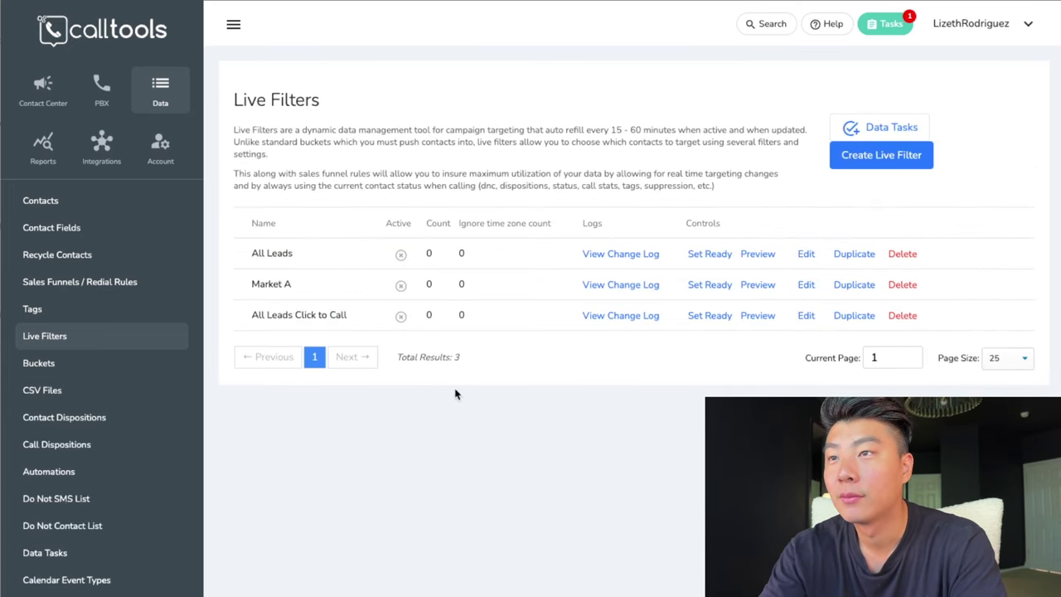
left_click(894, 257)
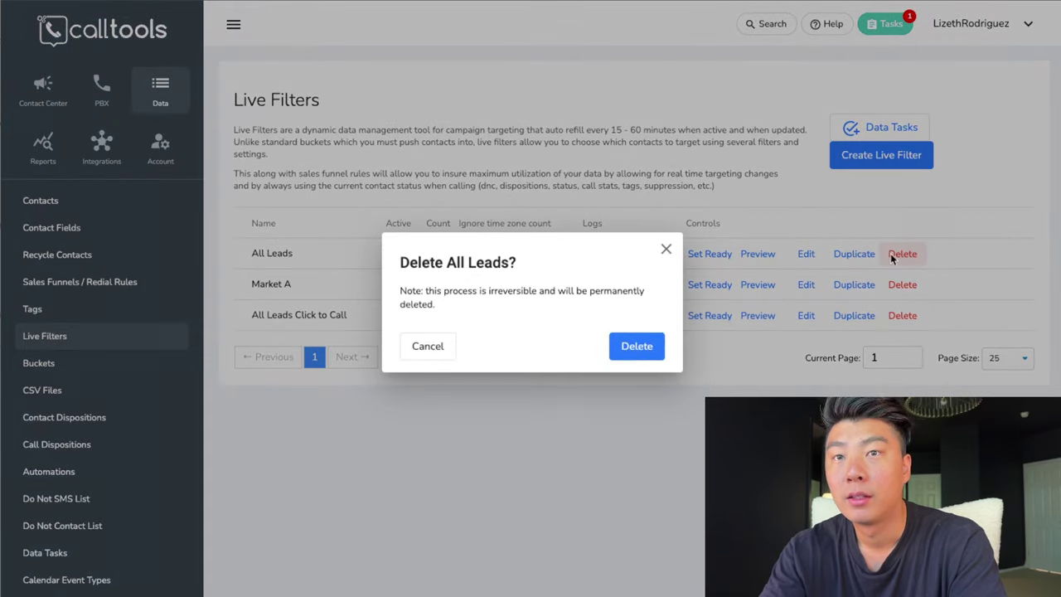
left_click(655, 346)
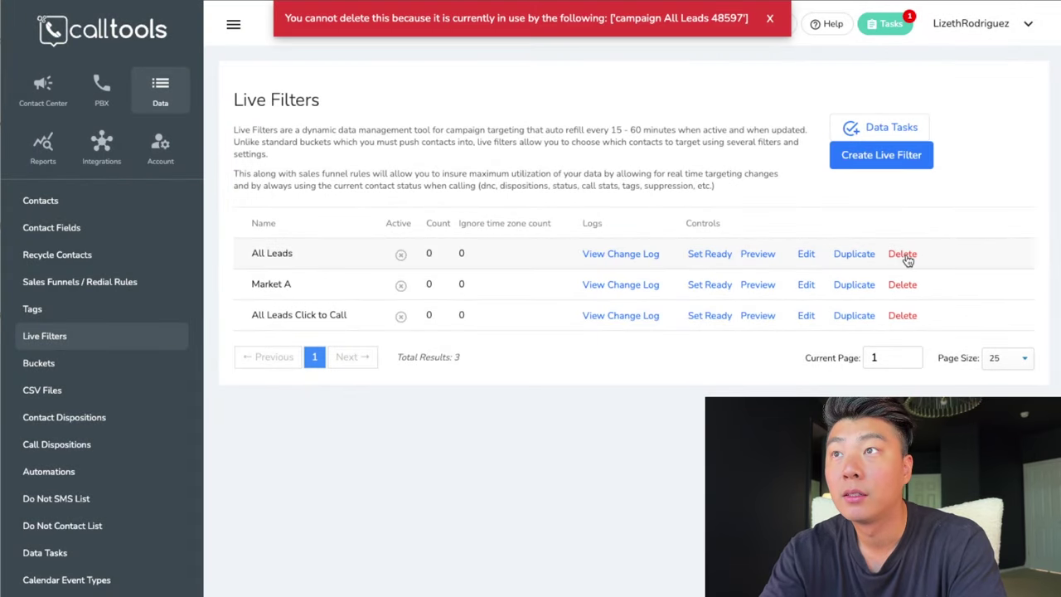
left_click(902, 285)
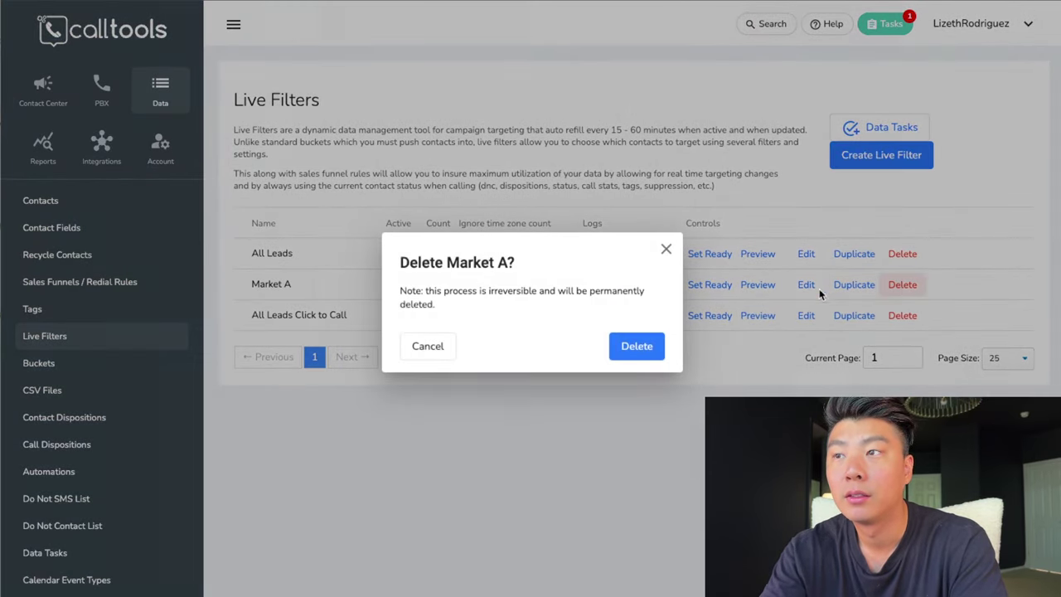
left_click(635, 347)
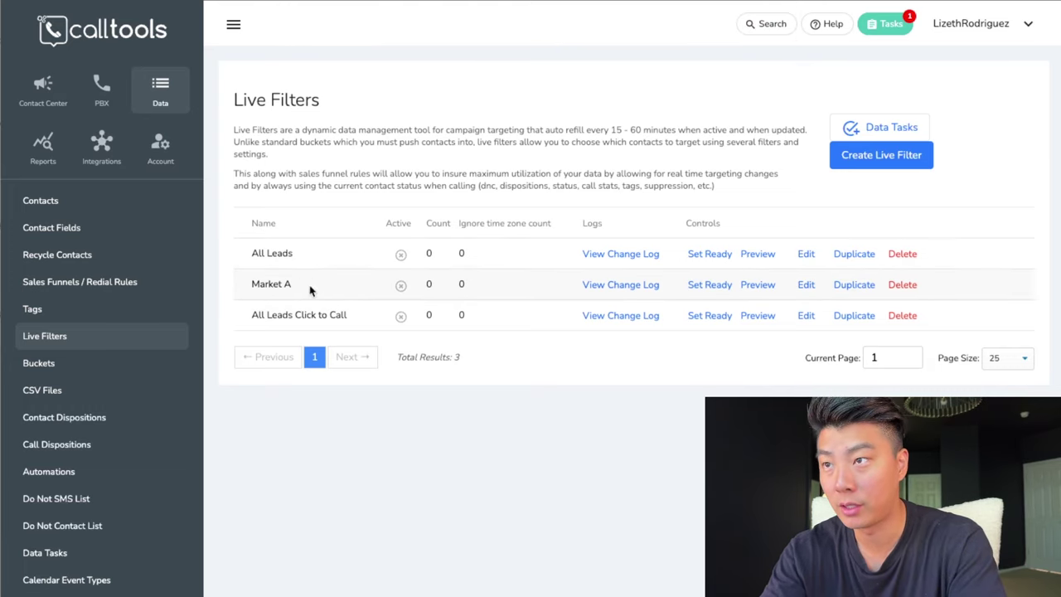
- Delete the All Leads Click To Call, Market A and All Leads campaigns from the contact center
left_click(40, 87)
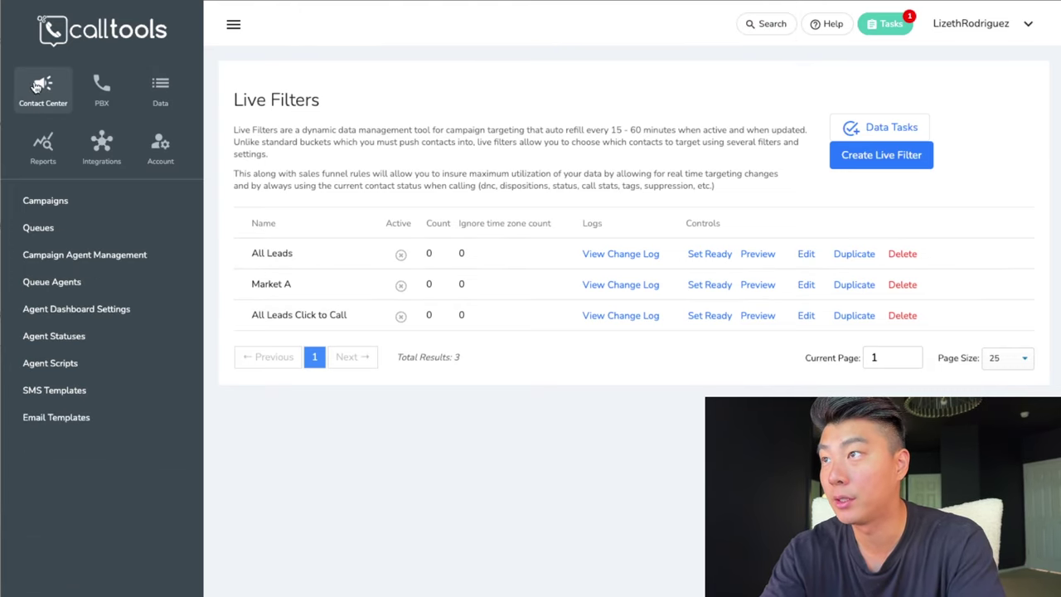
left_click(73, 202)
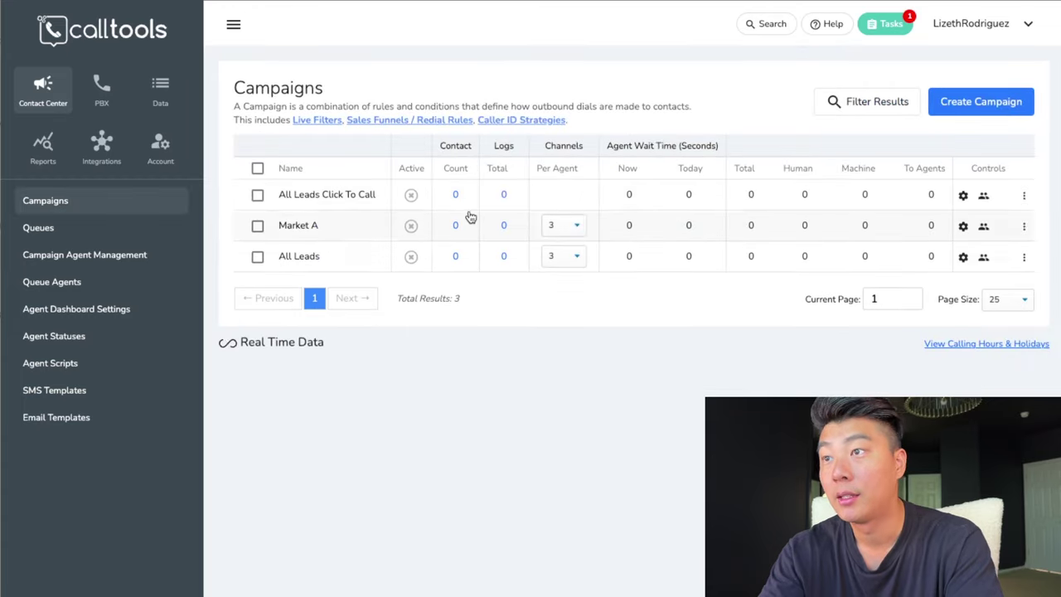
left_click(1024, 195)
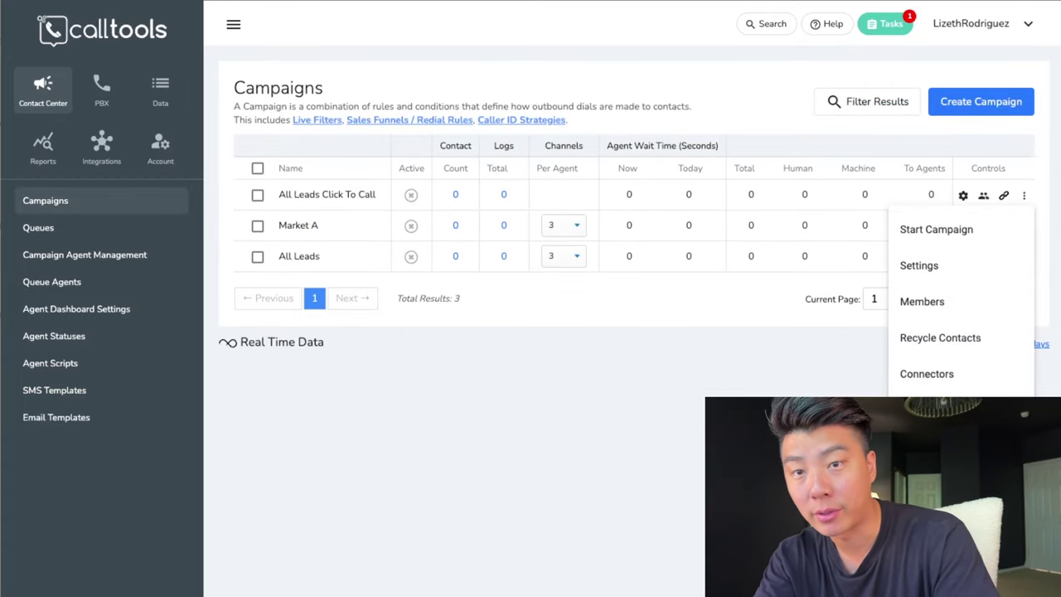
left_click(920, 411)
left_click(636, 326)
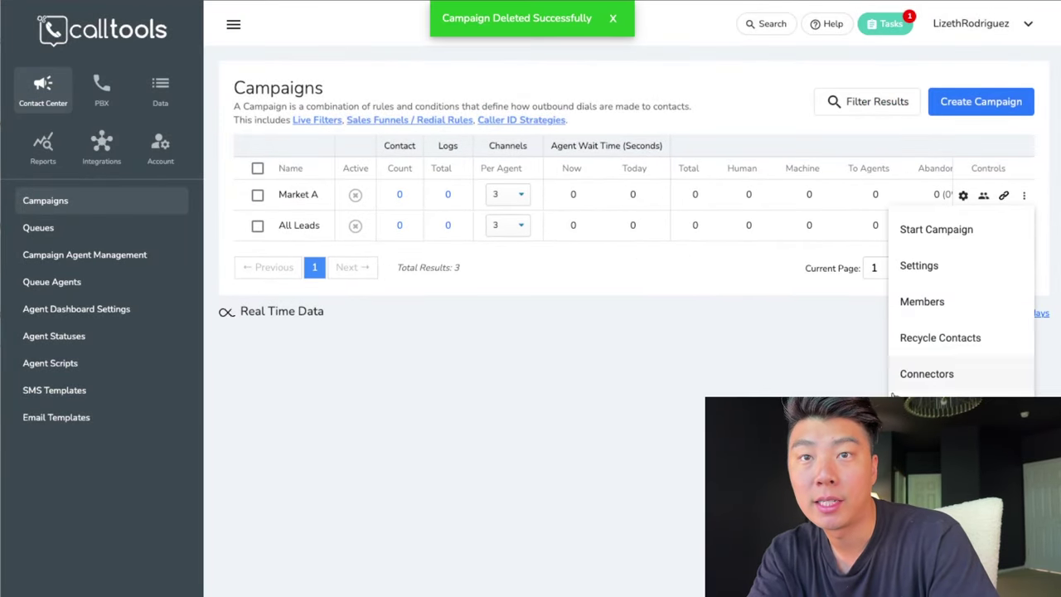
left_click(912, 409)
left_click(635, 327)
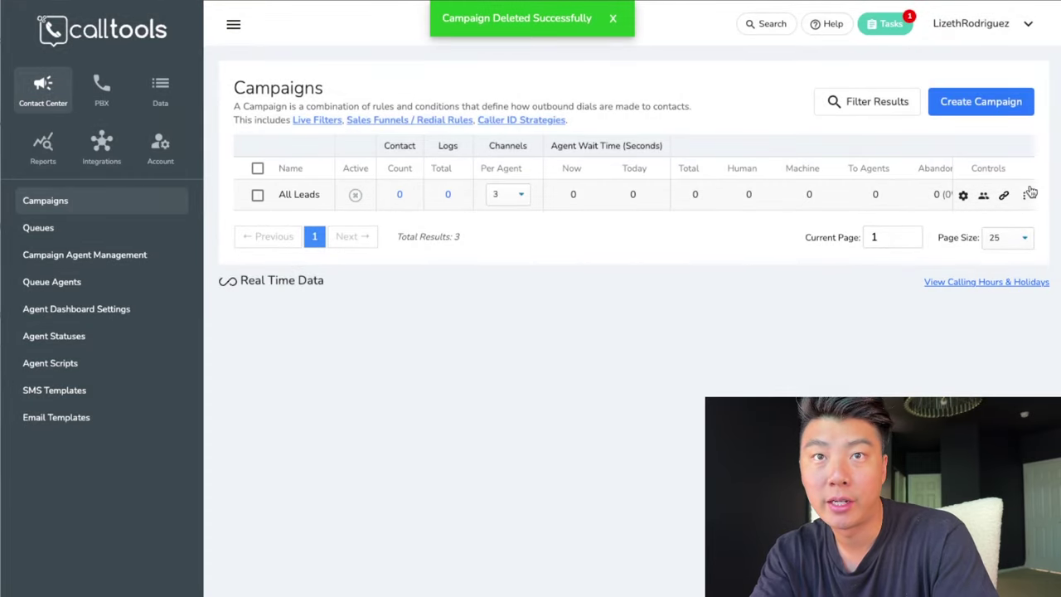
left_click(1028, 194)
left_click(920, 409)
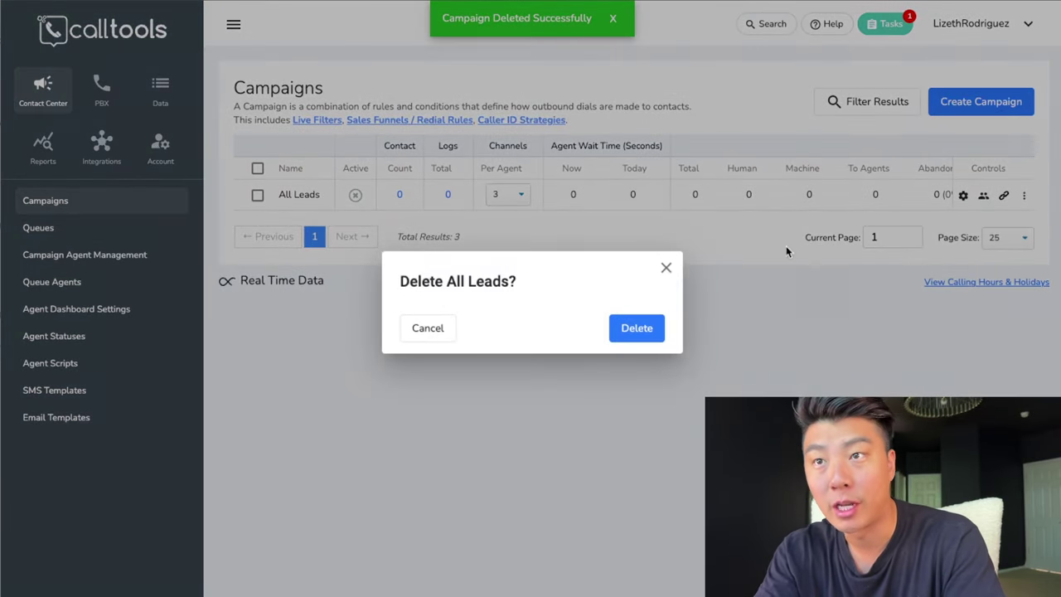
left_click(632, 332)
- Delete the All Leads, Market A and All Leads Click to Call live filters from the account's data section
left_click(160, 92)
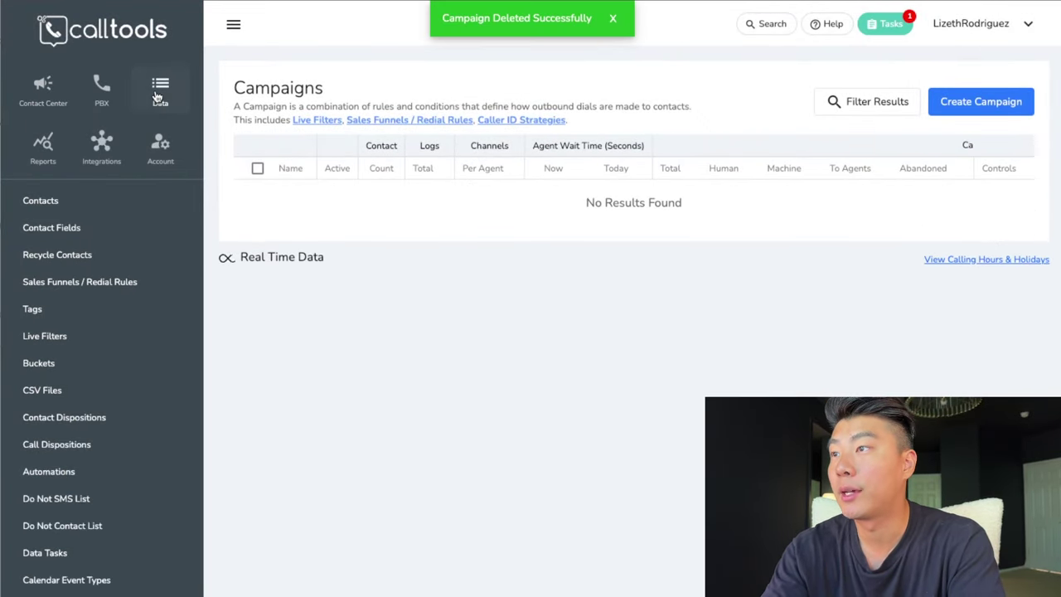
left_click(50, 336)
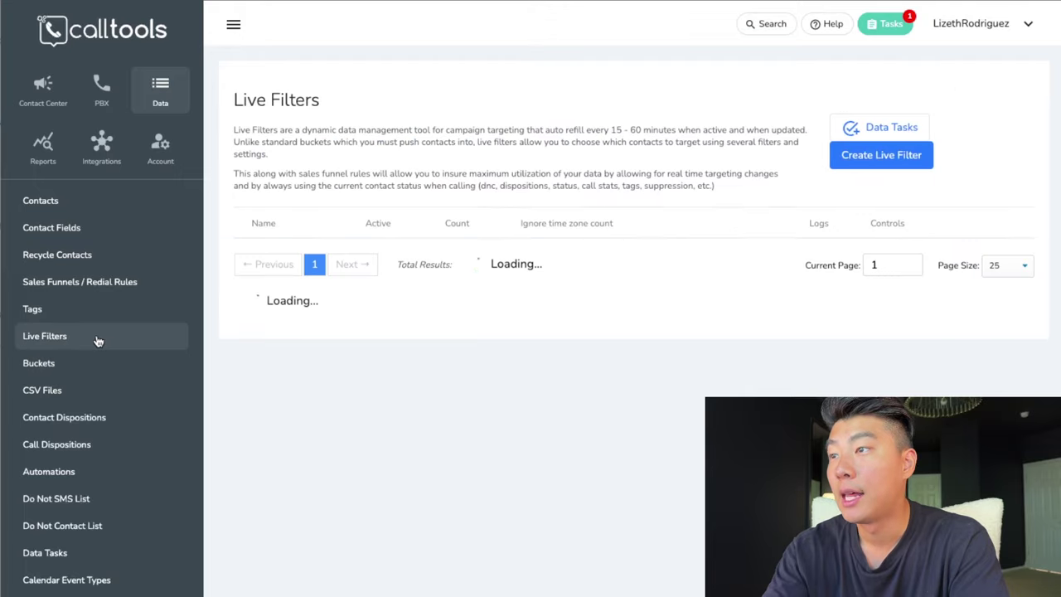
left_click(902, 254)
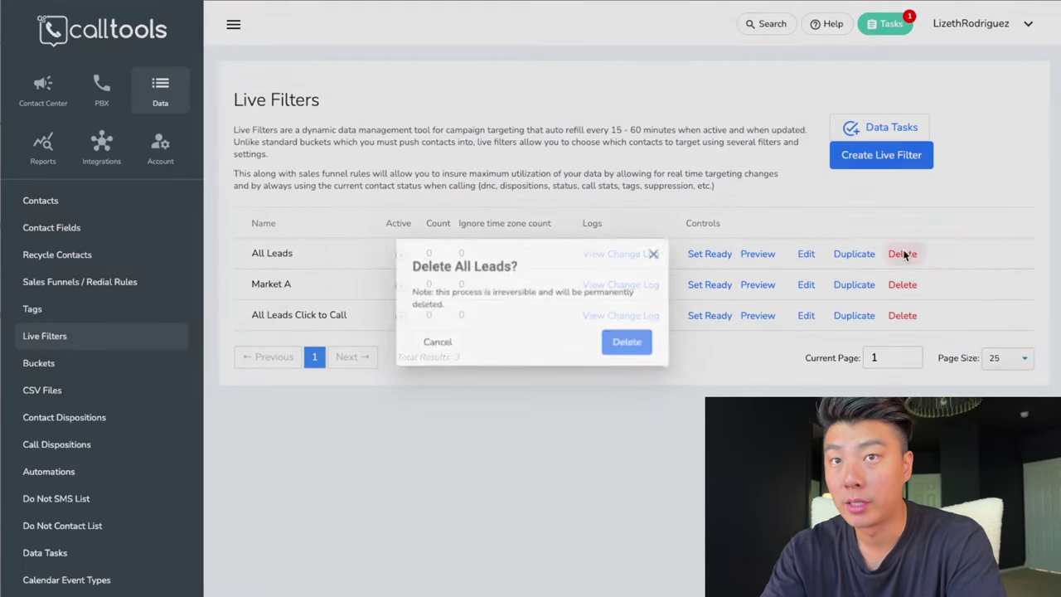
left_click(655, 348)
left_click(902, 253)
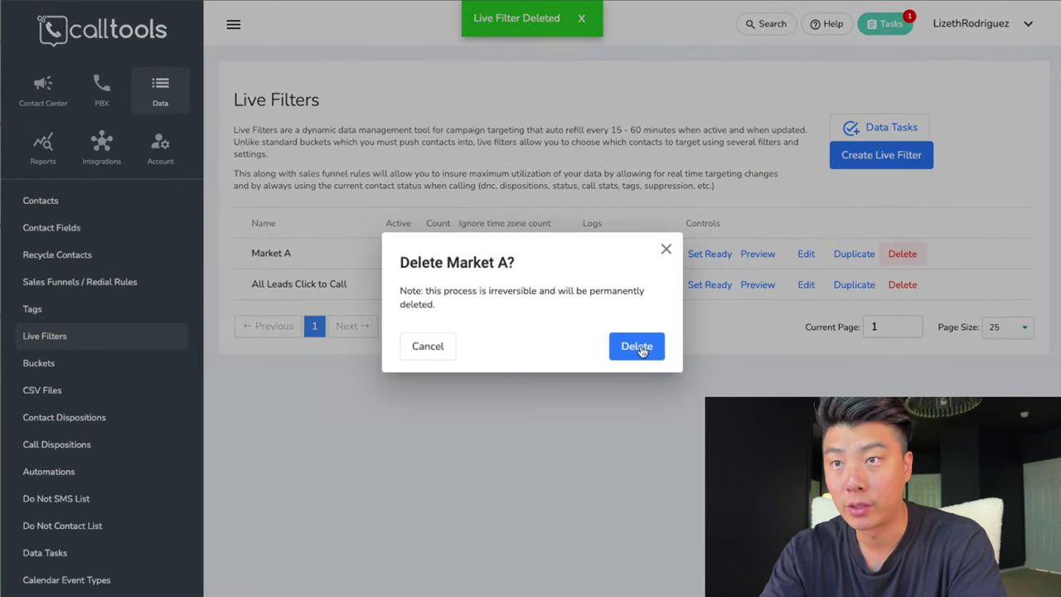
left_click(637, 347)
left_click(902, 253)
left_click(633, 348)
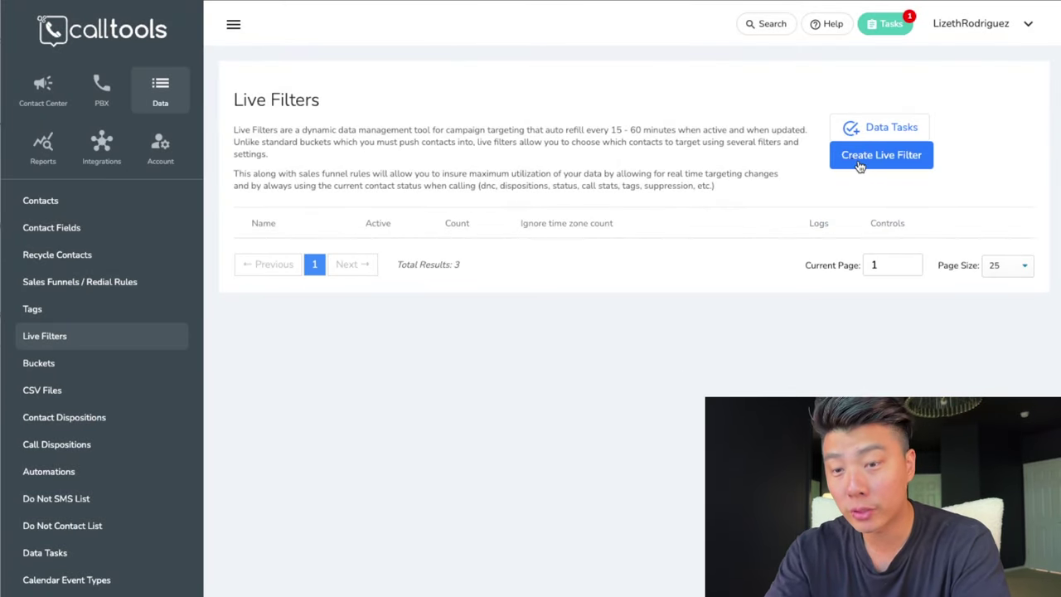
- Start a new live filter named Houma and turn off its Filter FDNC Numbers Flag
left_click(860, 165)
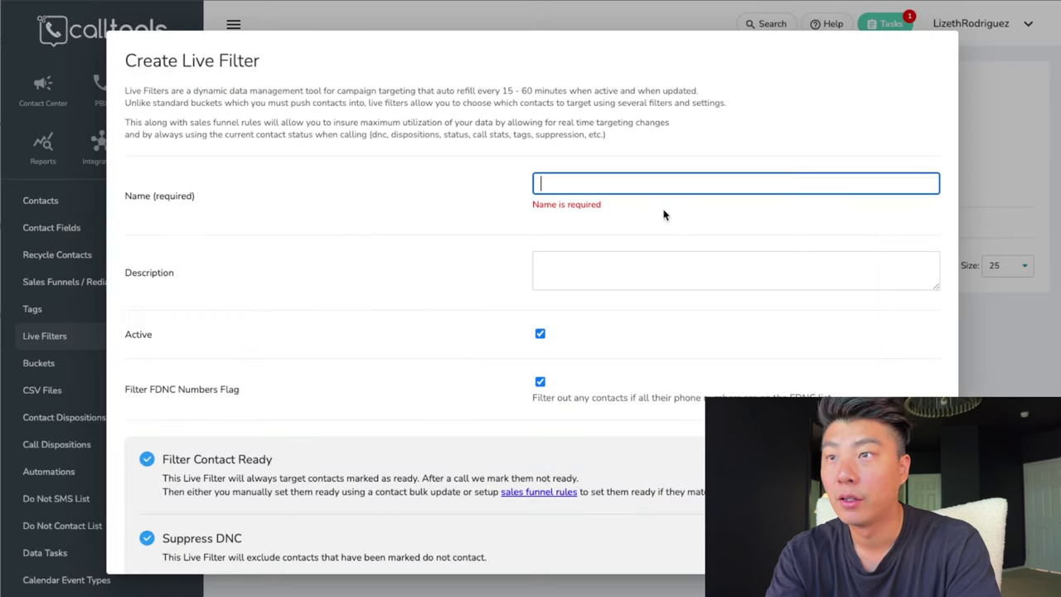
type("Houma")
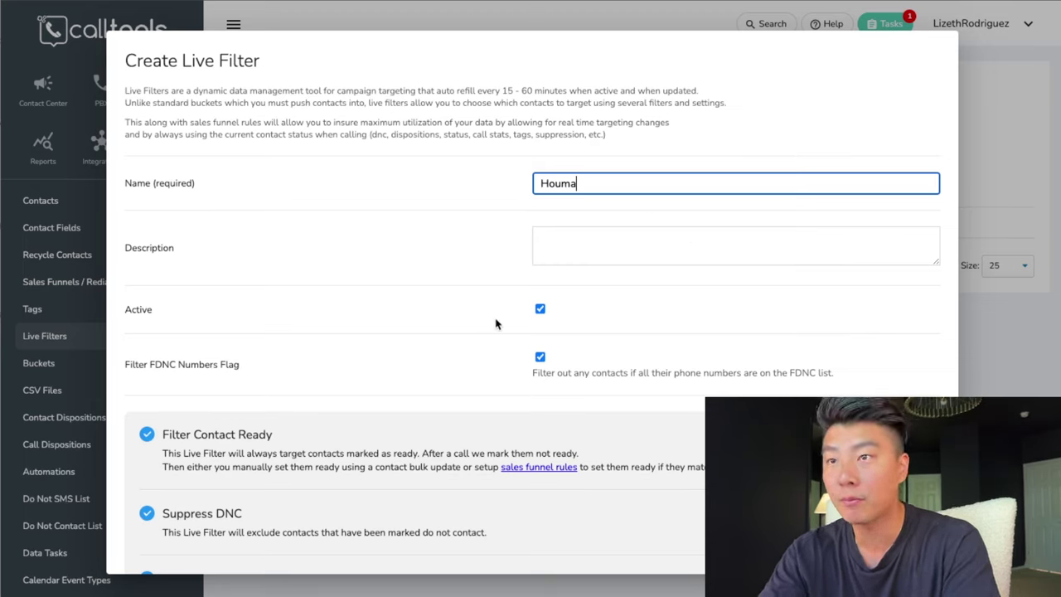
left_click(540, 358)
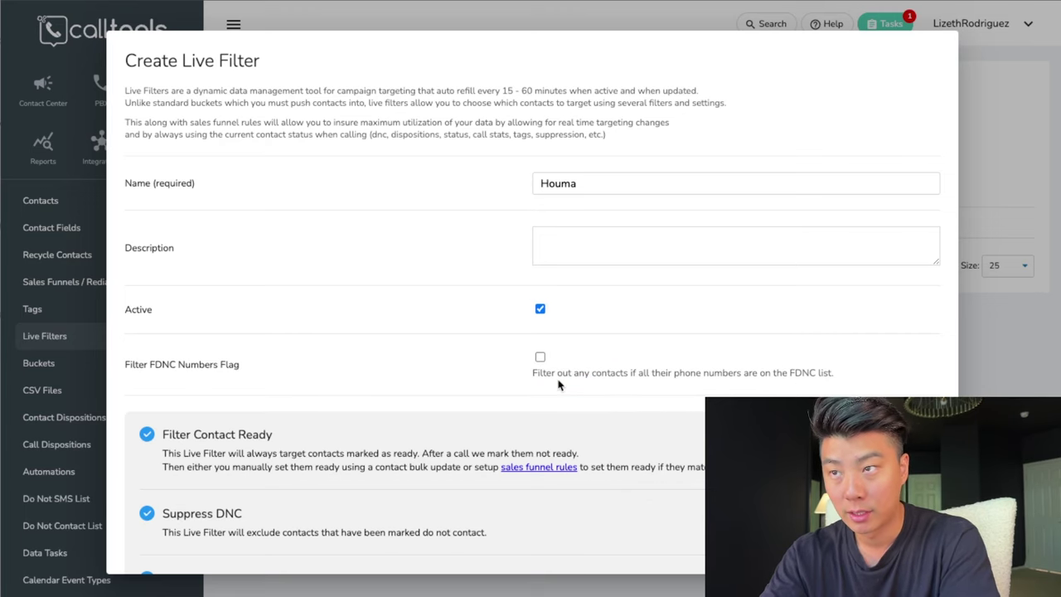
- Set the live filter to target contacts with the tag 70360
scroll(260, 367, "down", 1)
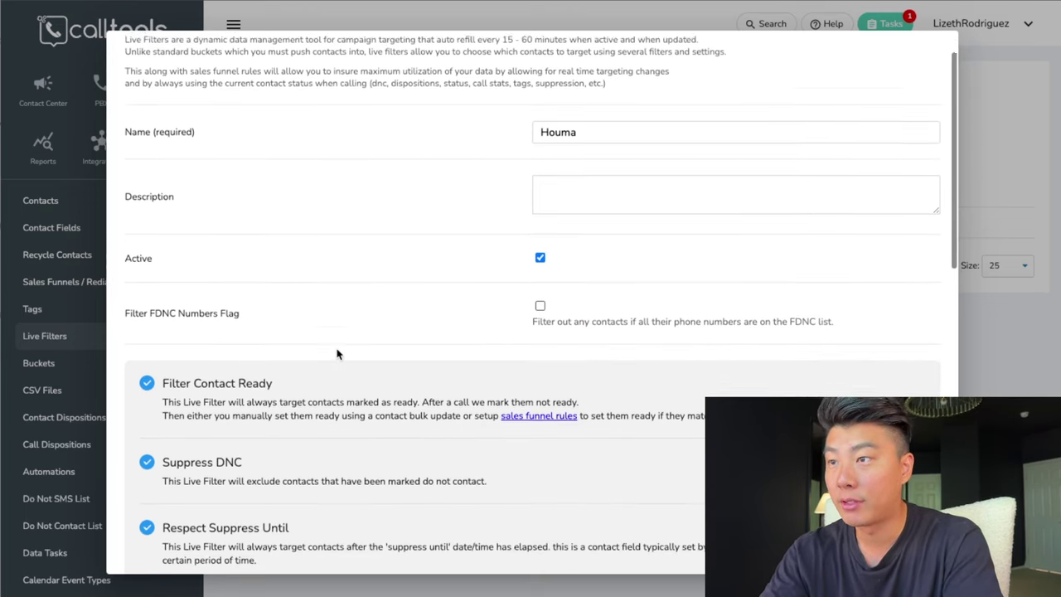
scroll(337, 354, "down", 5)
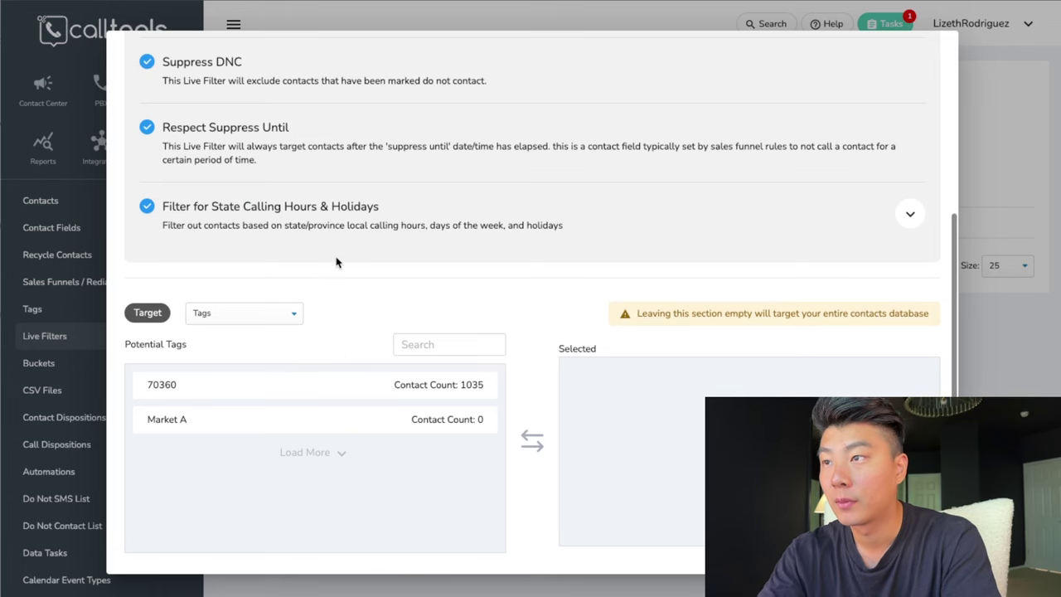
scroll(335, 262, "down", 2)
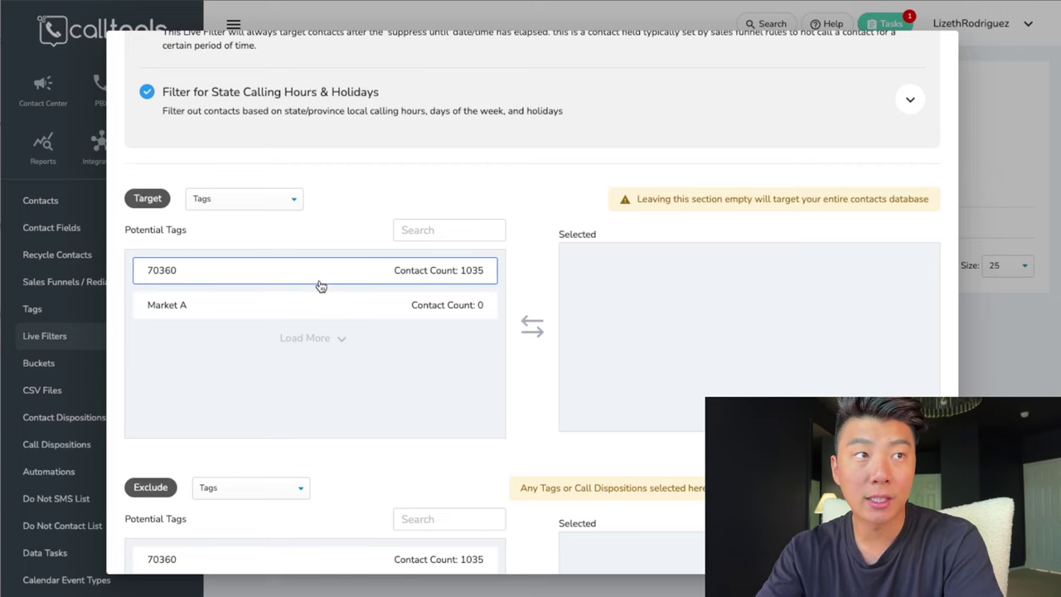
left_click(194, 274)
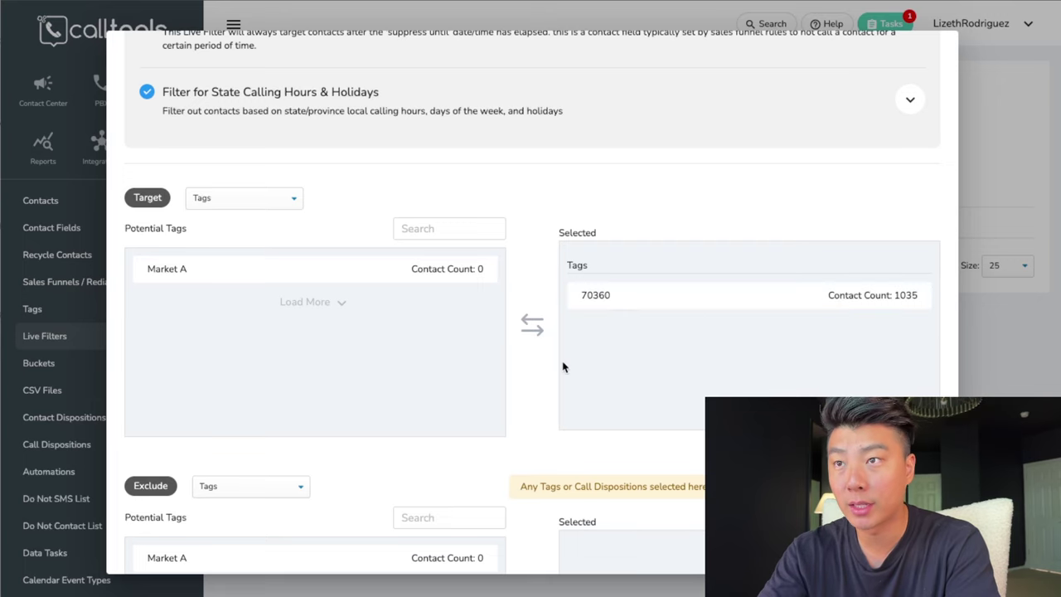
- Exclude contacts whose last call disposition is Appointment Scheduled, Not Interested or Wrong Number from the live filter
scroll(562, 367, "down", 2)
scroll(441, 428, "down", 3)
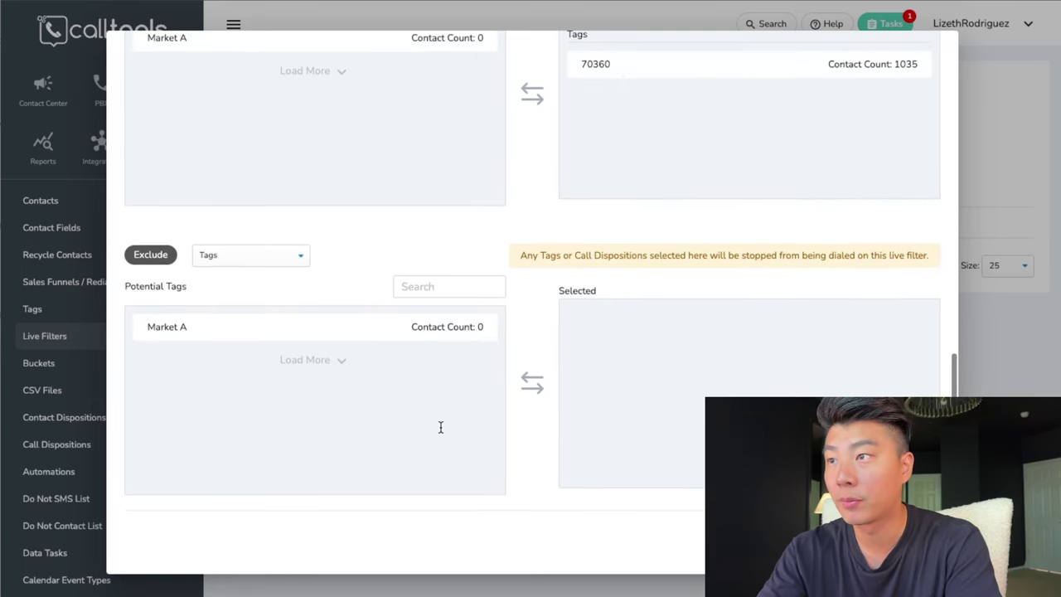
left_click(245, 259)
left_click(243, 274)
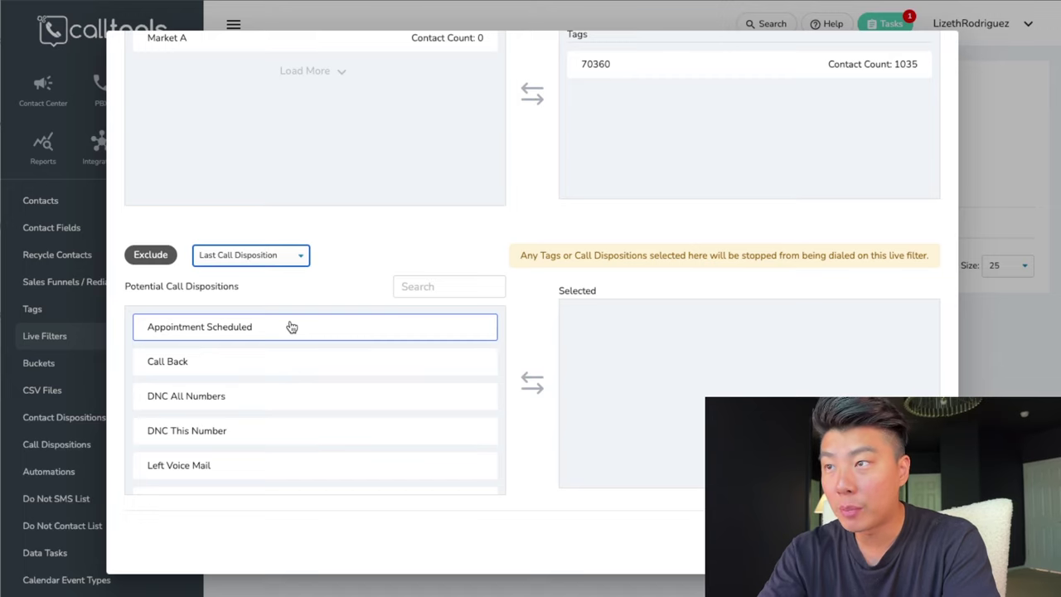
left_click(291, 335)
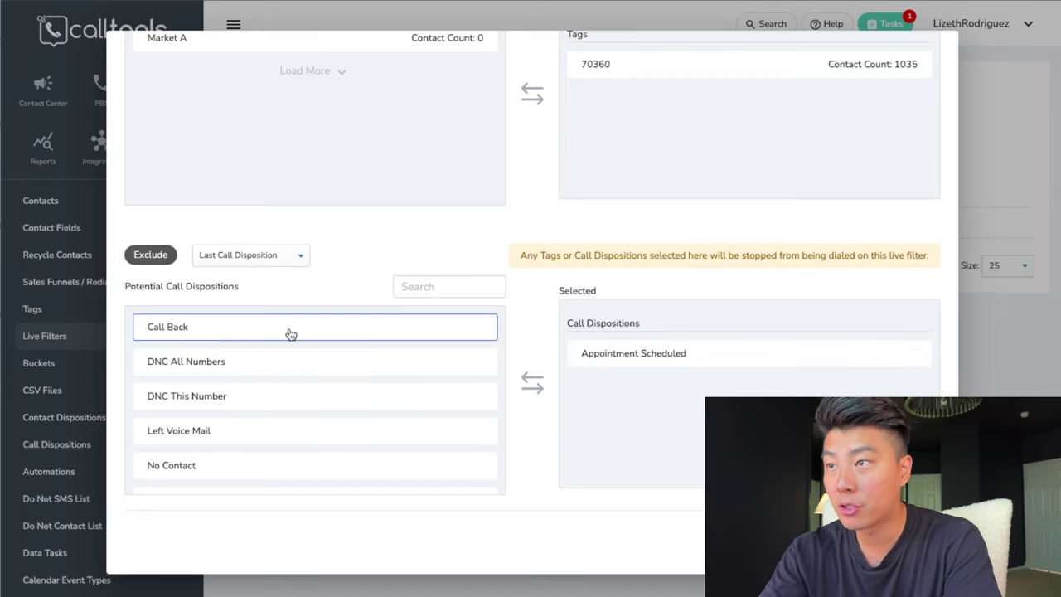
scroll(281, 374, "down", 2)
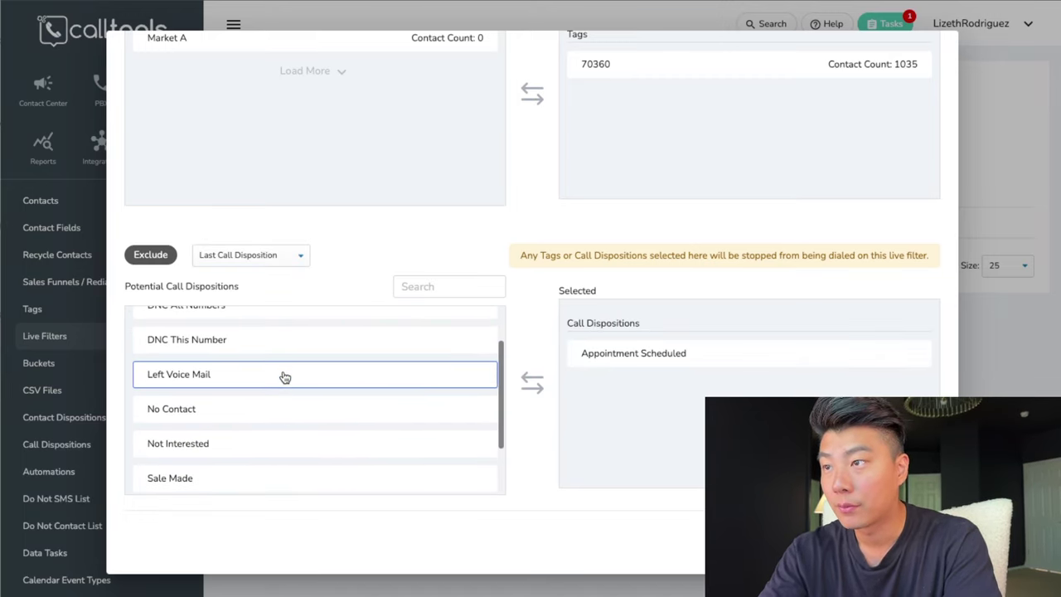
scroll(278, 418, "down", 2)
left_click(277, 402)
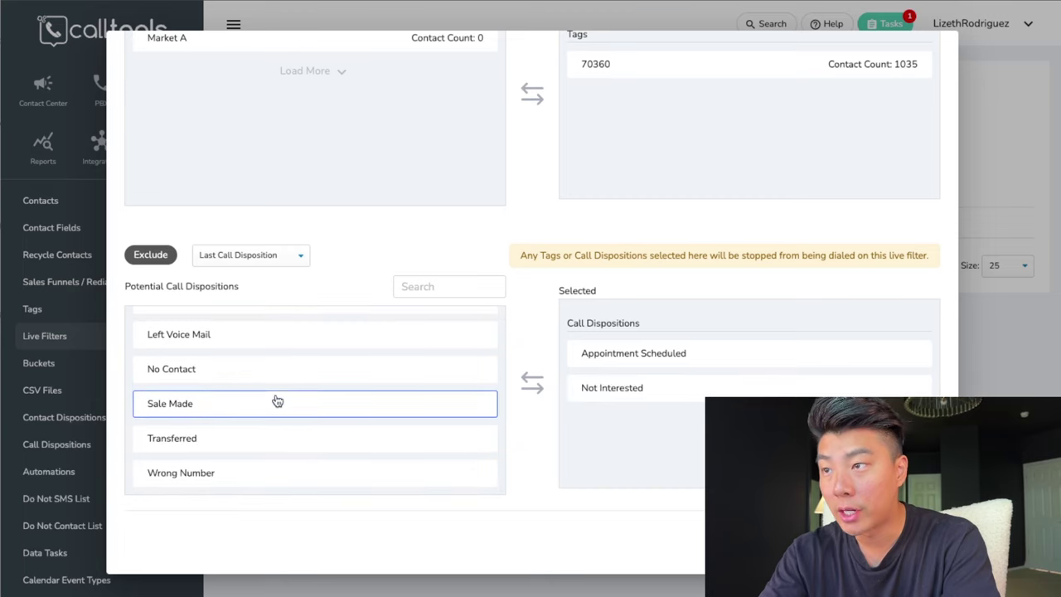
scroll(270, 458, "down", 1)
left_click(267, 466)
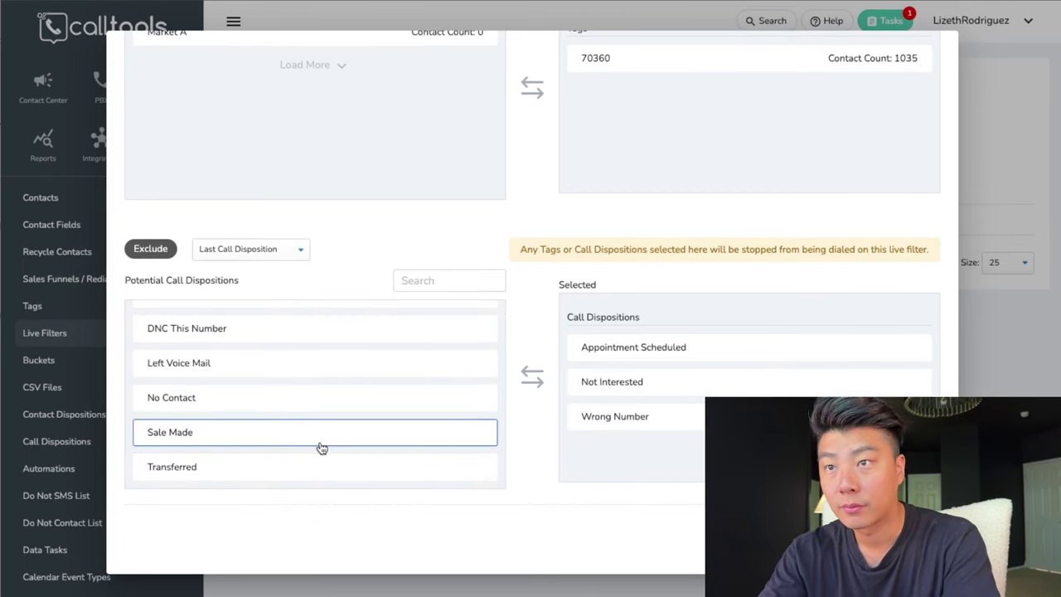
- Add DNC All Numbers and DNC This Number to the excluded call dispositions and save the live filter
scroll(321, 448, "up", 2)
scroll(322, 448, "down", 1)
scroll(322, 448, "up", 1)
scroll(321, 447, "down", 2)
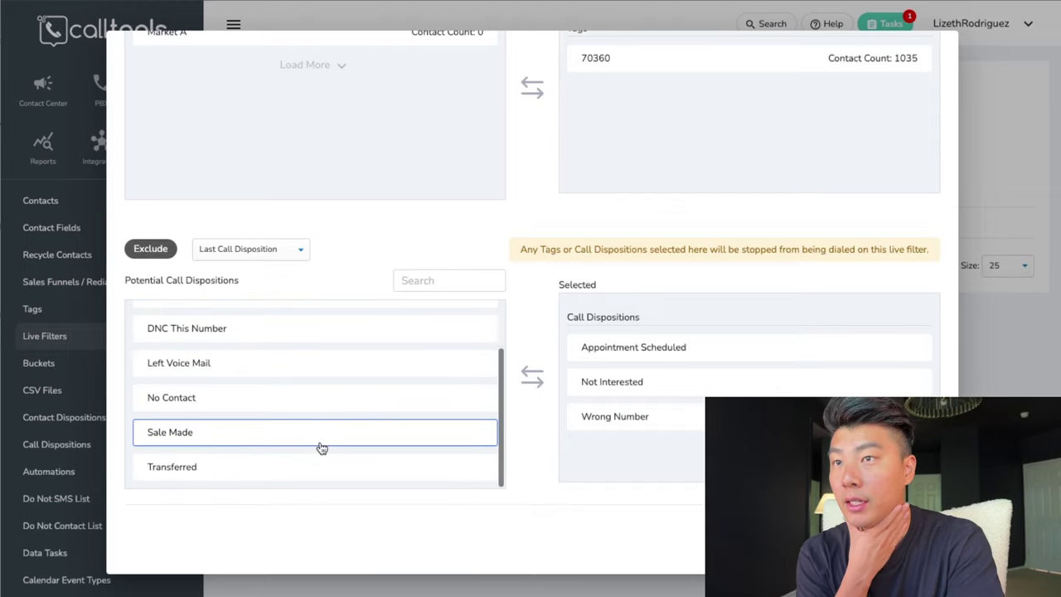
scroll(322, 447, "up", 2)
scroll(652, 145, "up", 2)
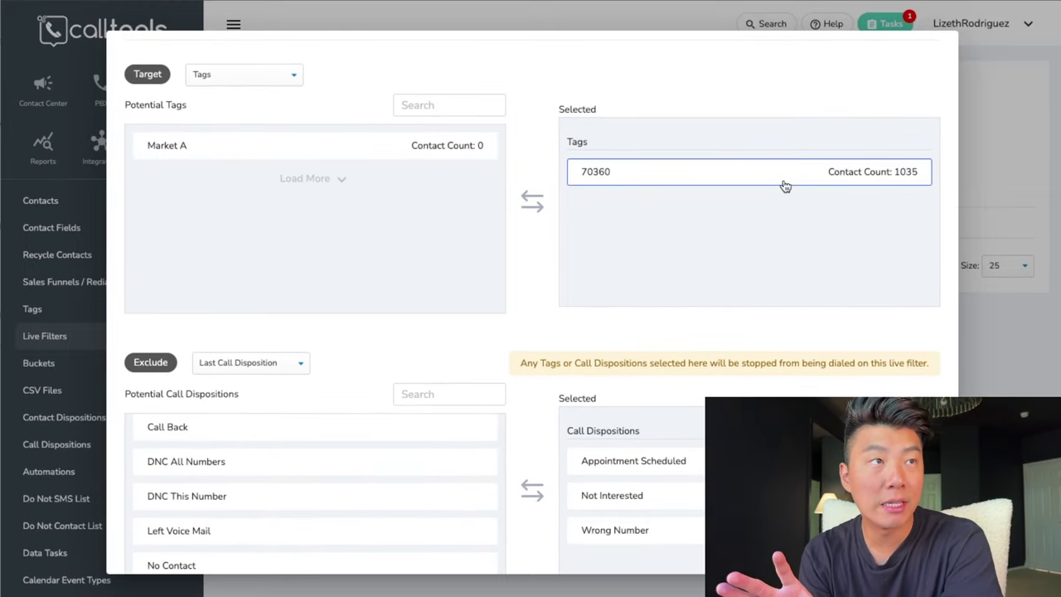
scroll(785, 185, "down", 2)
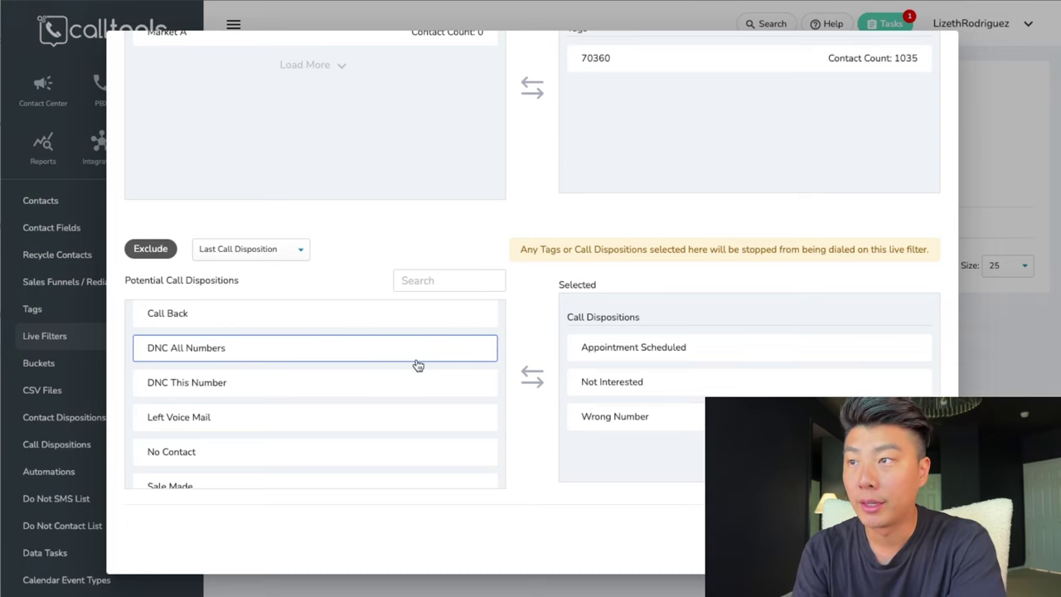
scroll(418, 365, "down", 2)
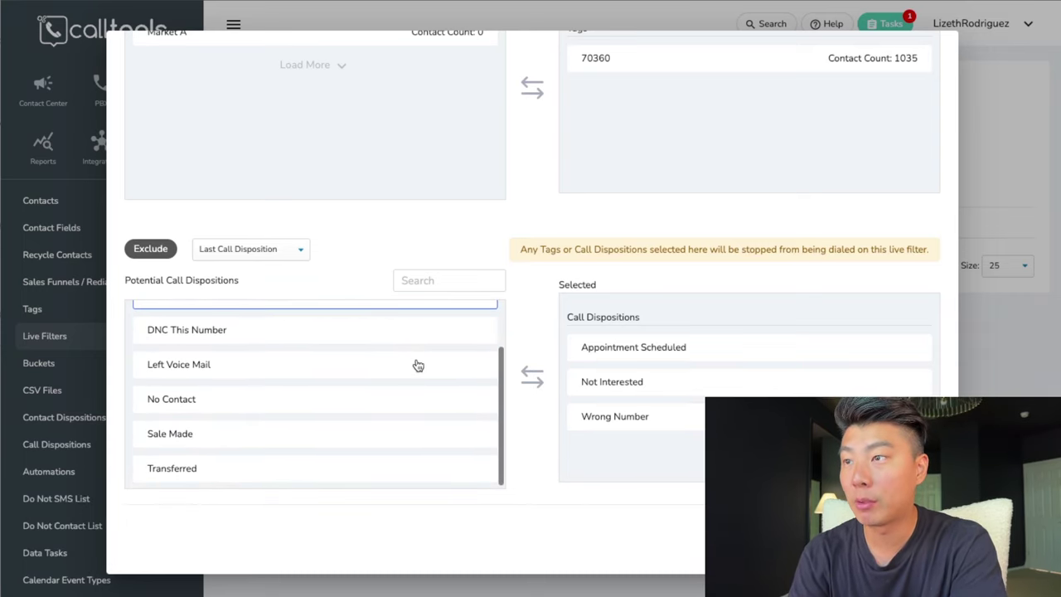
scroll(416, 365, "up", 1)
left_click(237, 323)
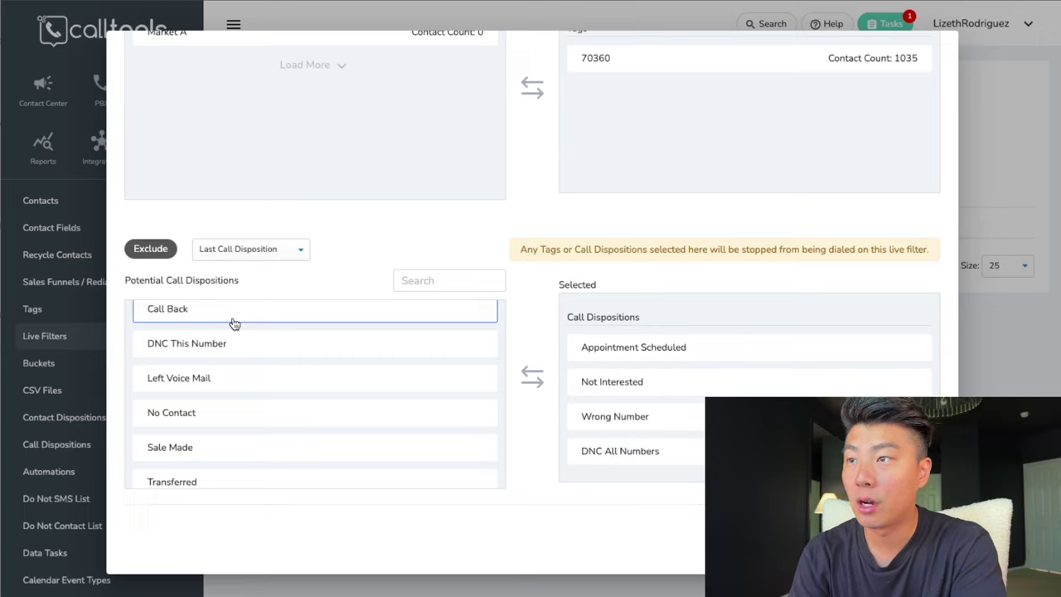
left_click(220, 345)
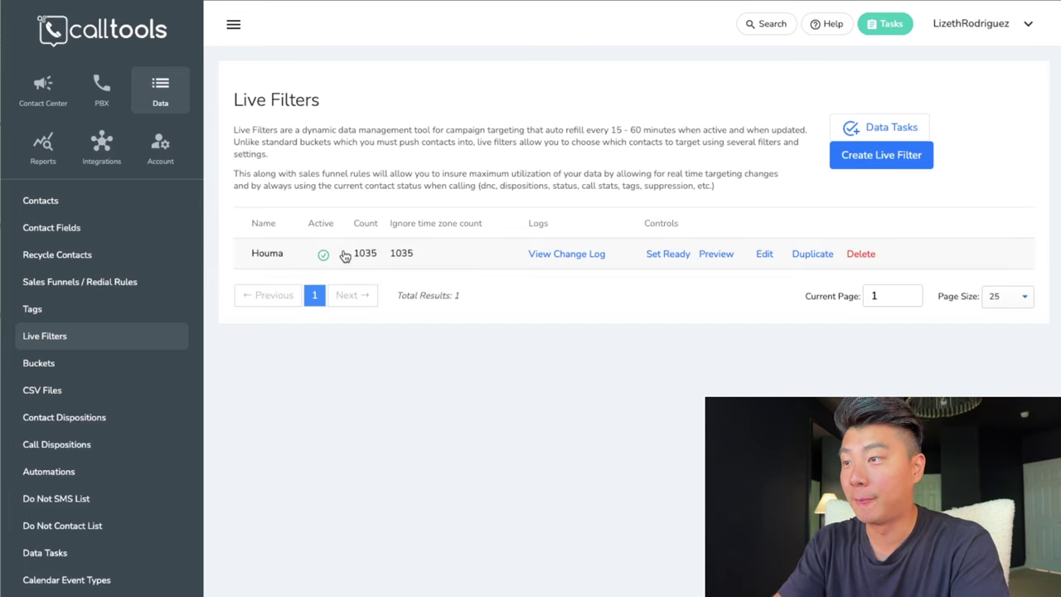
- Create a new Predictive/Power campaign in the contact center, name it Houma and make it active
left_click(43, 91)
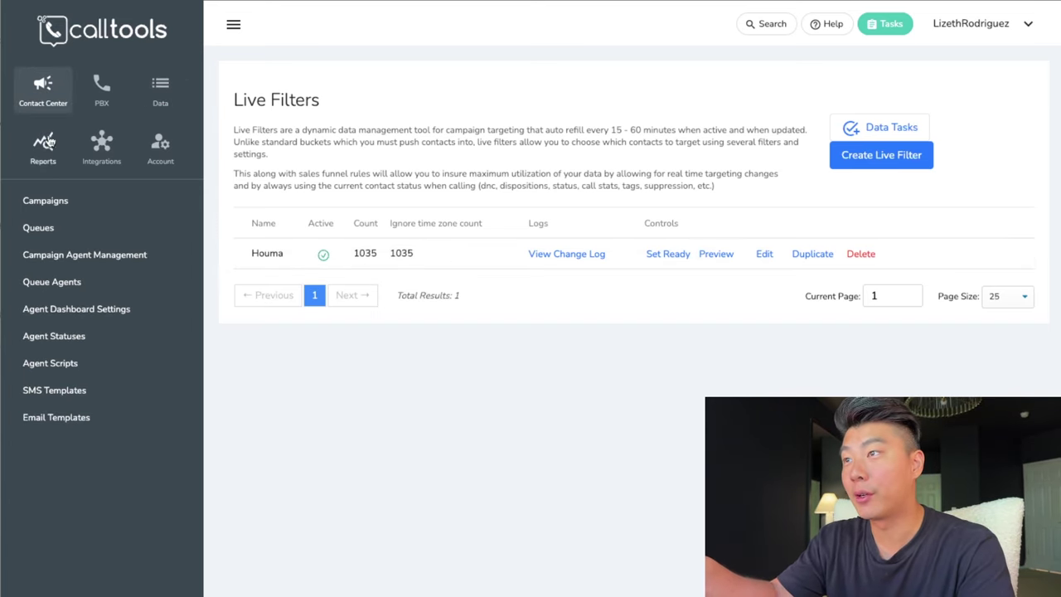
left_click(66, 205)
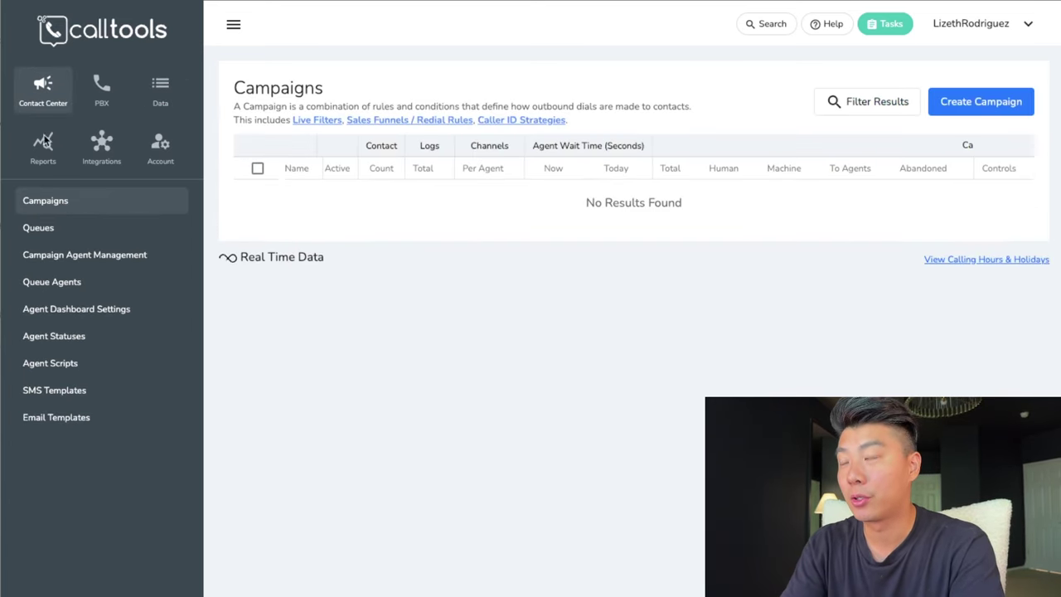
left_click(1033, 105)
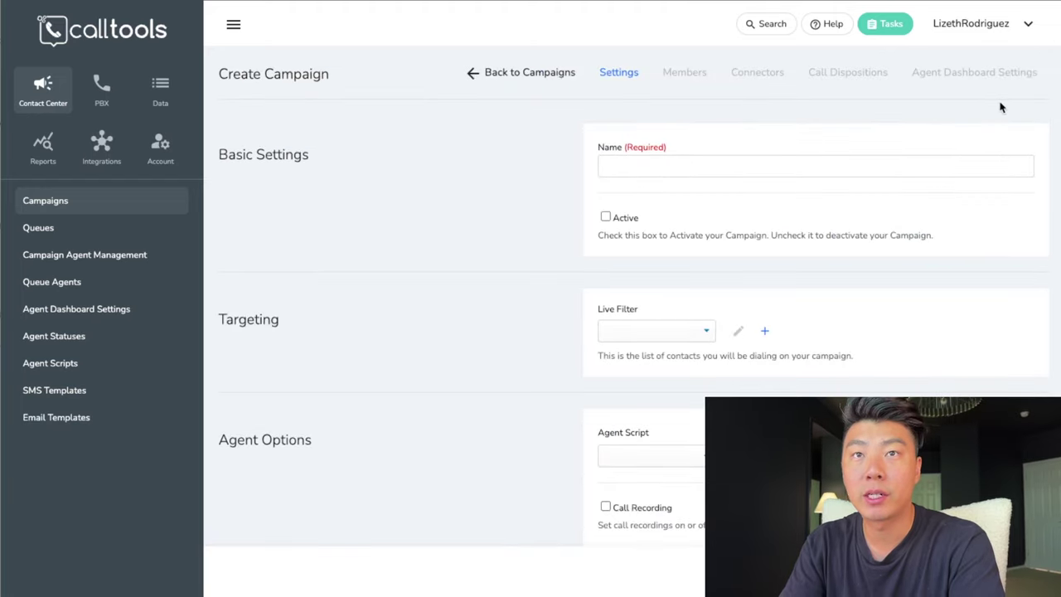
scroll(668, 234, "down", 1)
scroll(669, 234, "down", 2)
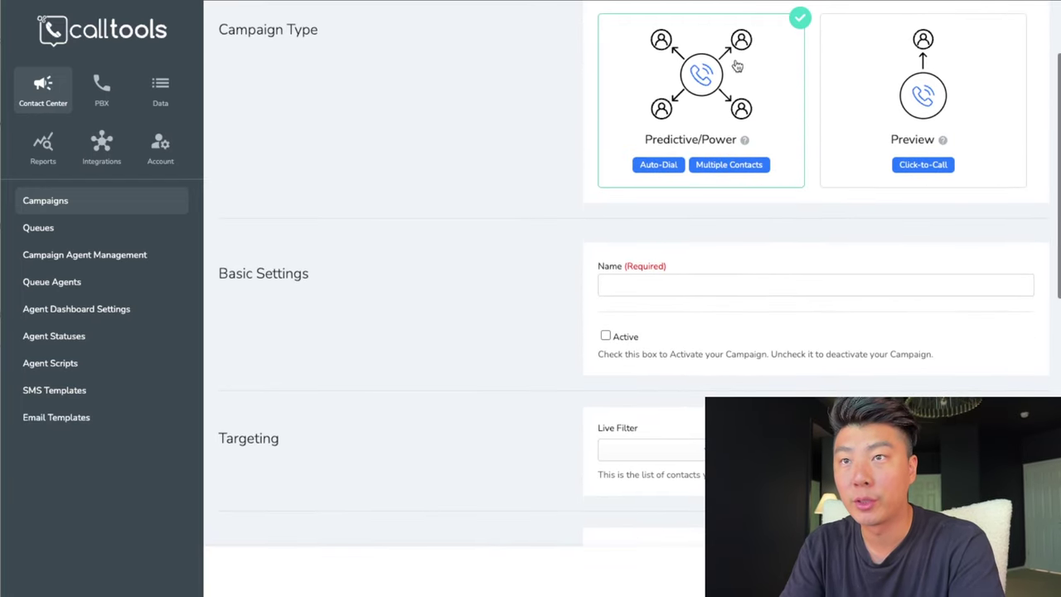
left_click(645, 280)
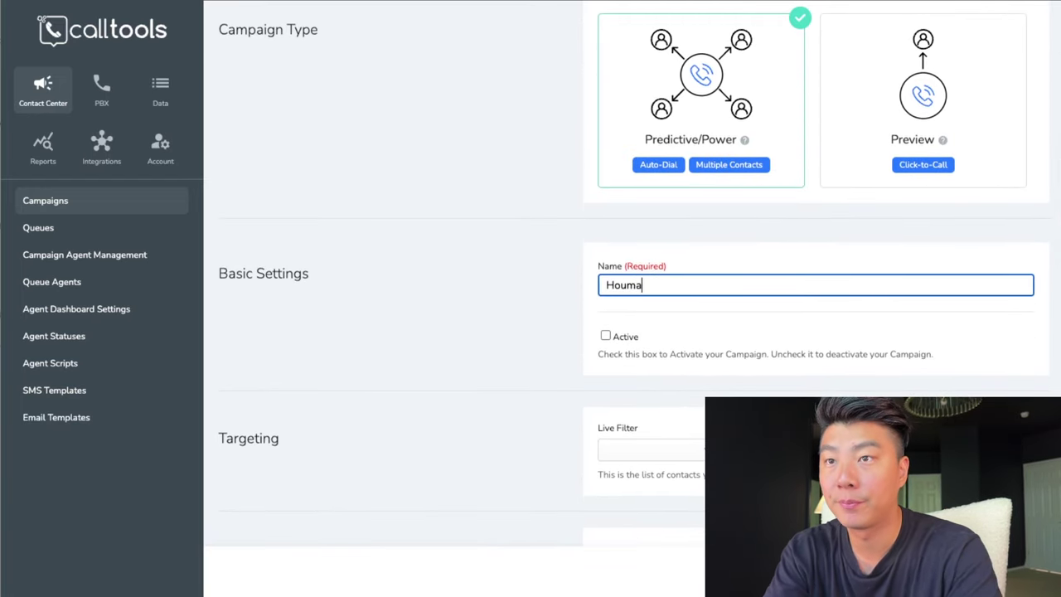
left_click(605, 336)
- Target the campaign at the Houma live filter
scroll(606, 341, "down", 5)
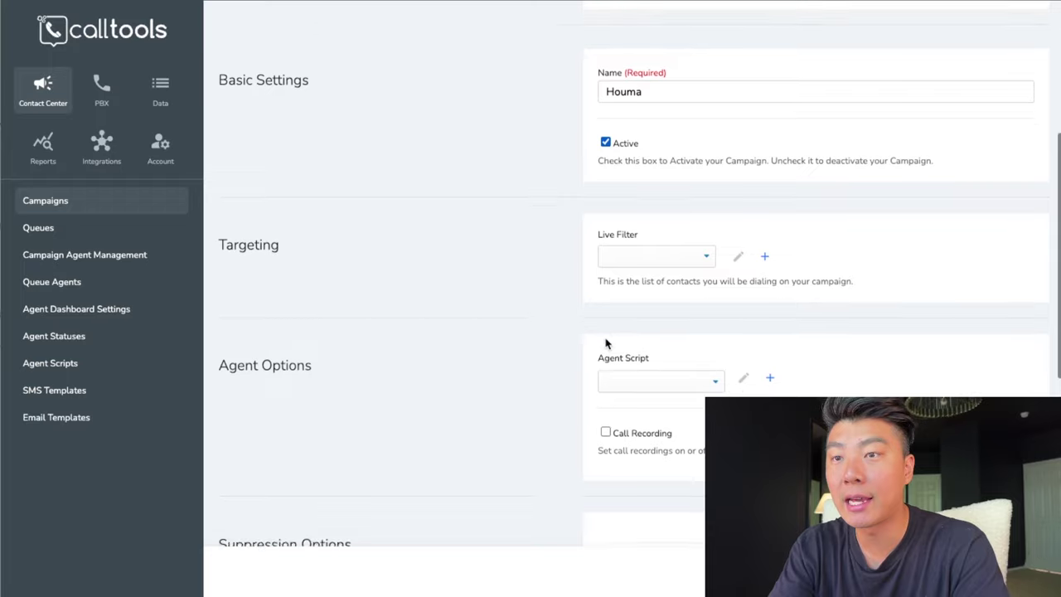
left_click(670, 262)
left_click(670, 262)
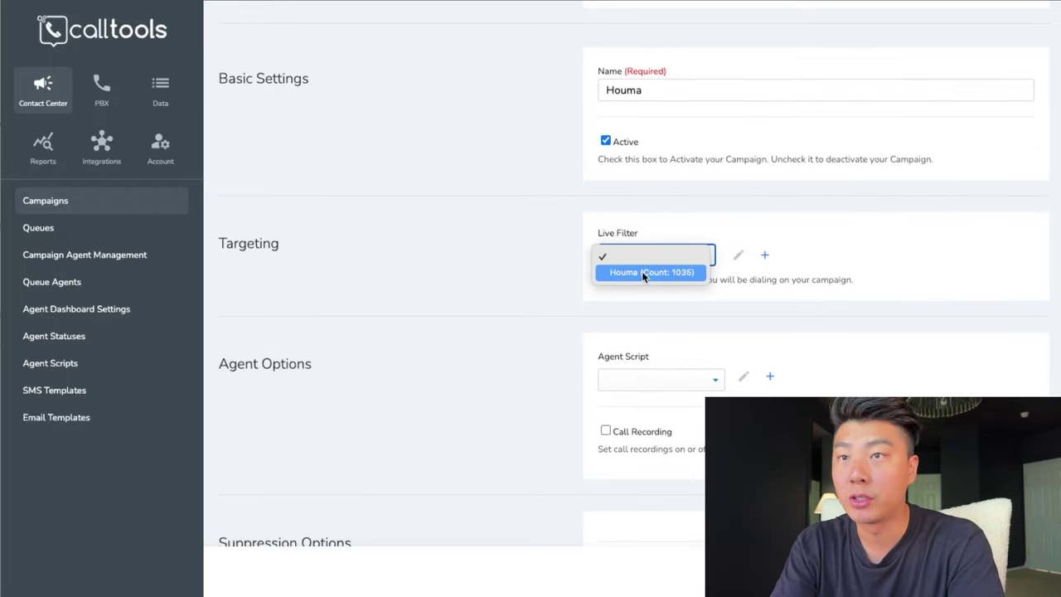
left_click(644, 273)
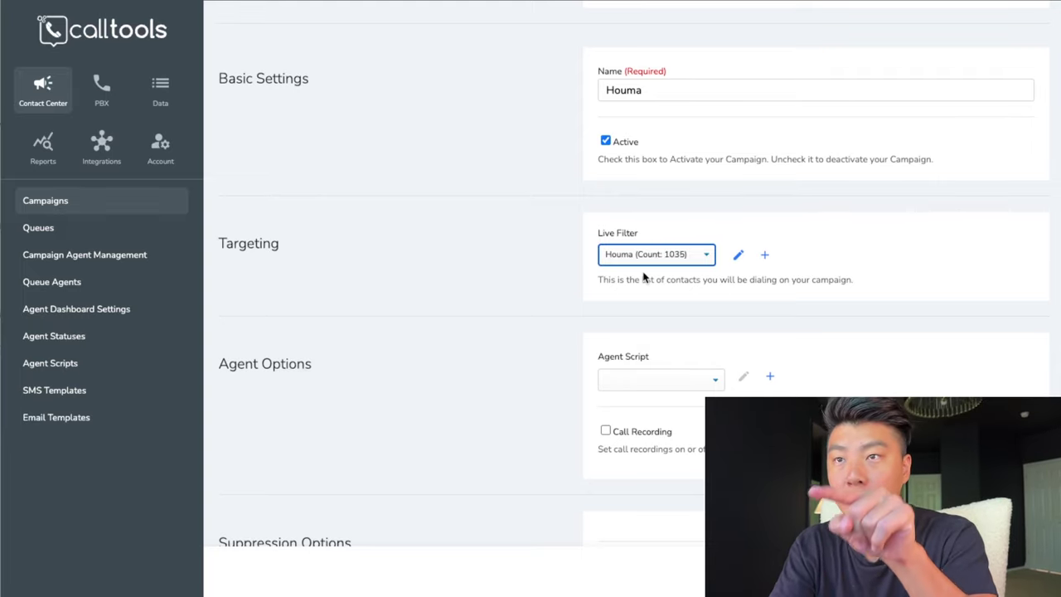
- Turn on call recording in the campaign's agent options
scroll(643, 276, "down", 2)
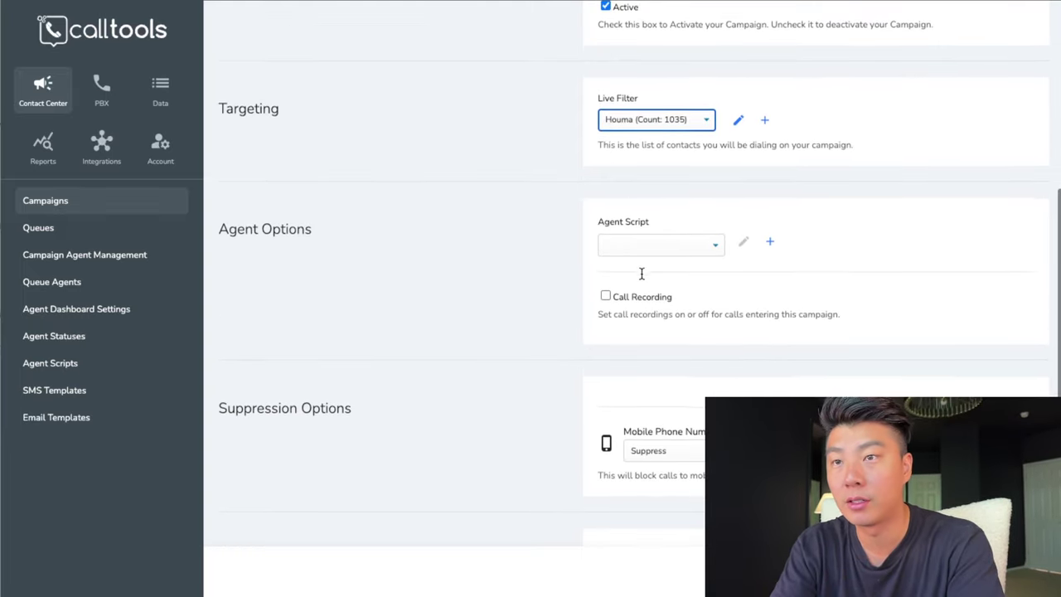
left_click(606, 296)
scroll(489, 439, "down", 2)
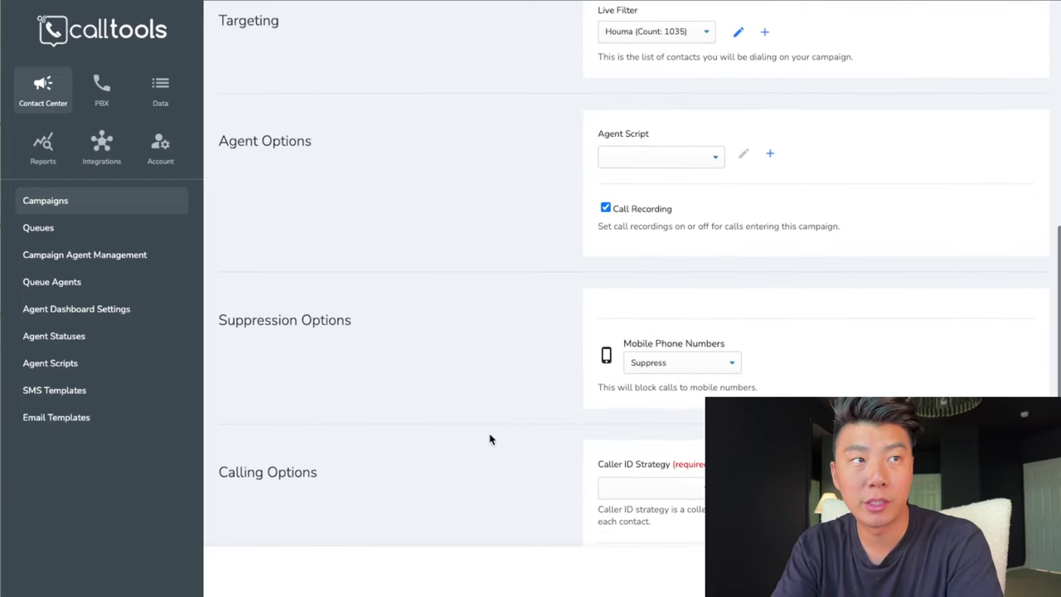
scroll(564, 440, "down", 2)
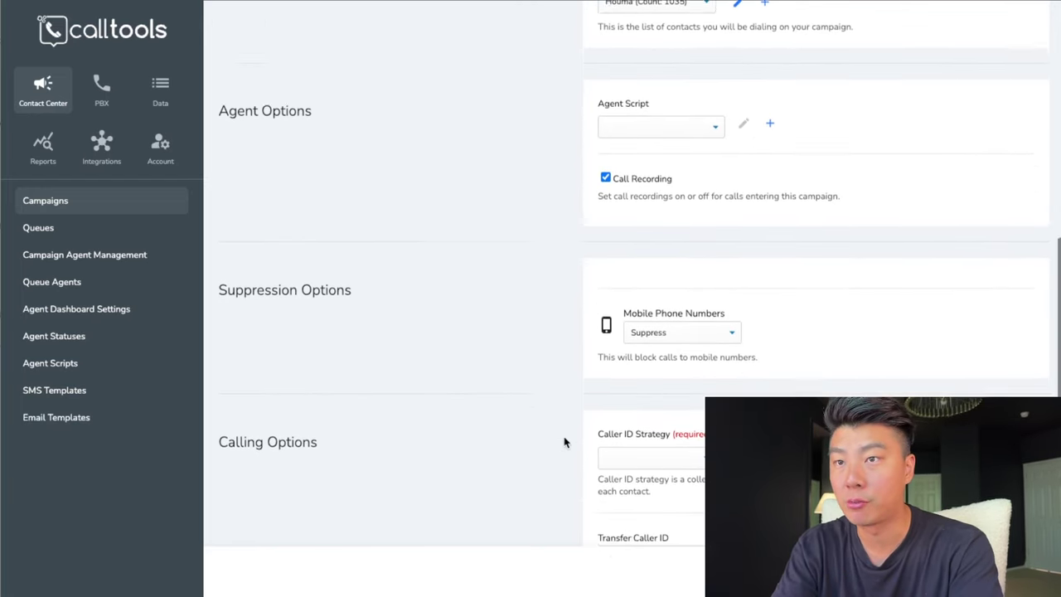
- Allow calls to mobile phone numbers and set the campaign's caller ID strategy to Local Presence
left_click(676, 279)
left_click(668, 244)
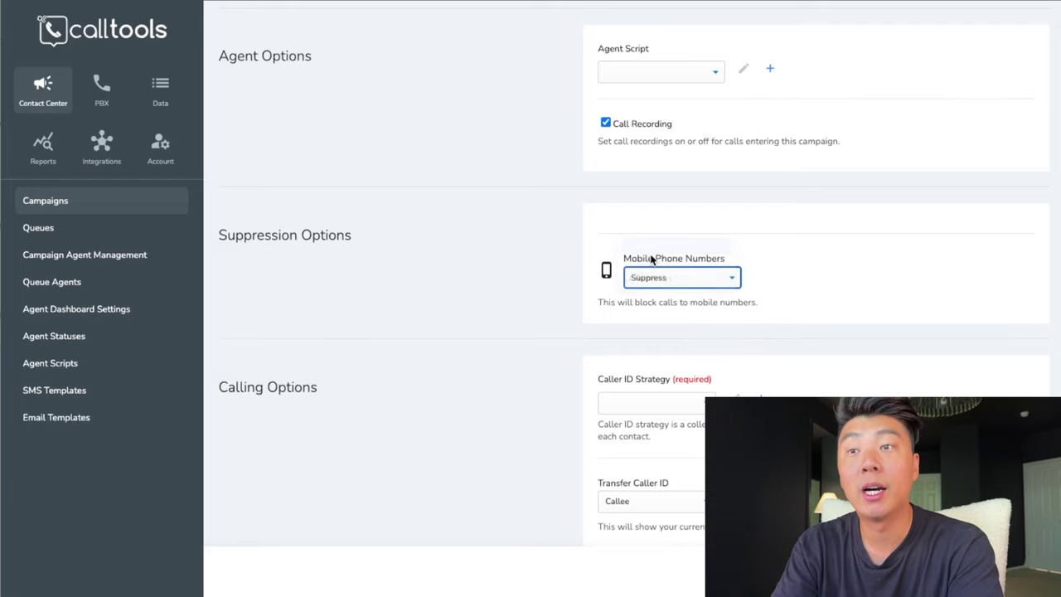
scroll(652, 260, "down", 4)
left_click(652, 240)
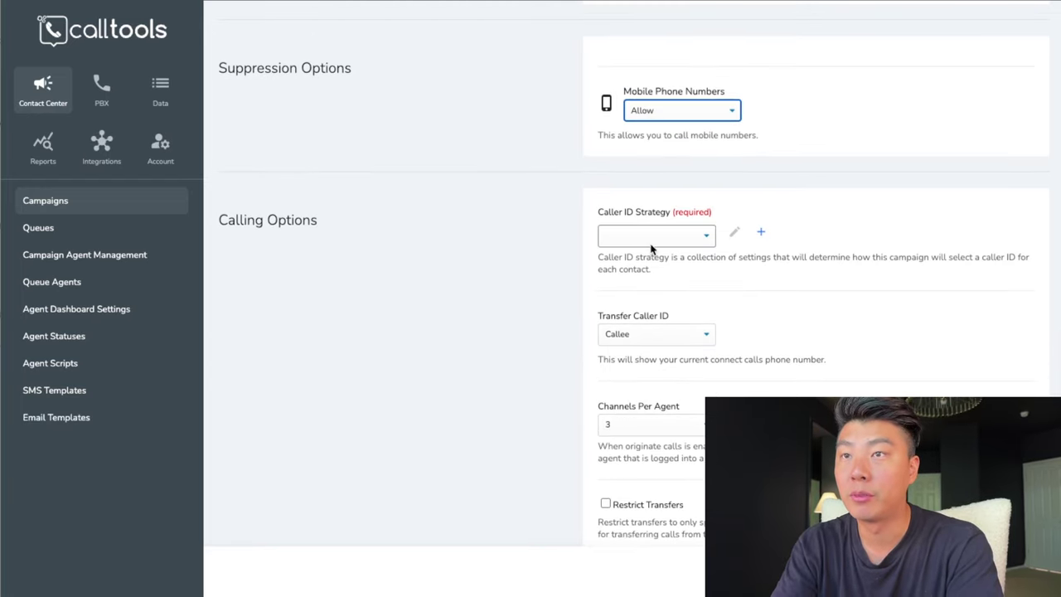
left_click(639, 270)
scroll(639, 271, "down", 2)
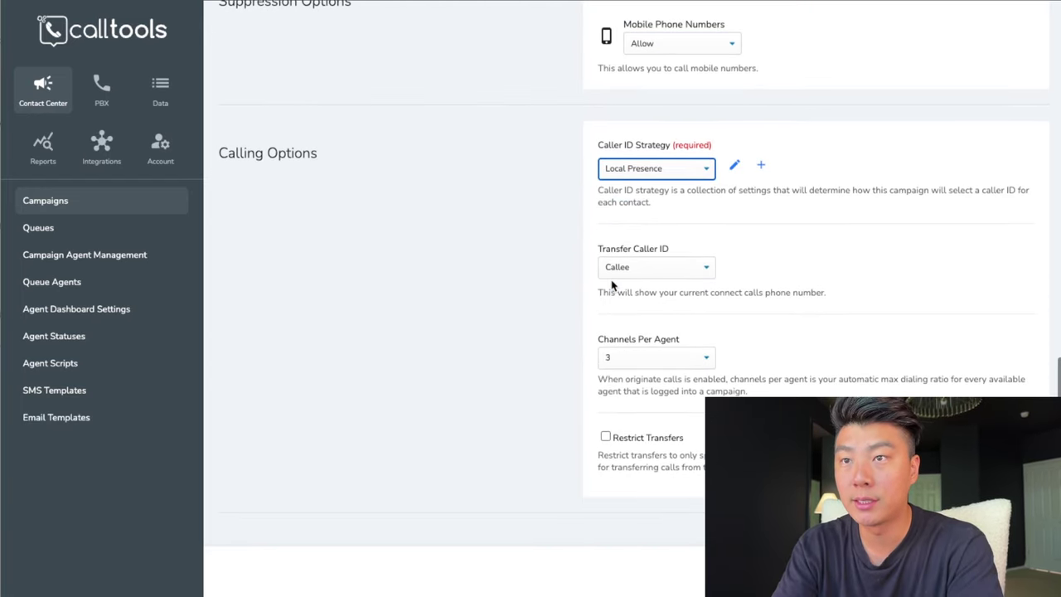
- Keep the transfer caller ID on Callee and set the campaign's channels per agent to 10
left_click(643, 269)
left_click(642, 270)
left_click(647, 360)
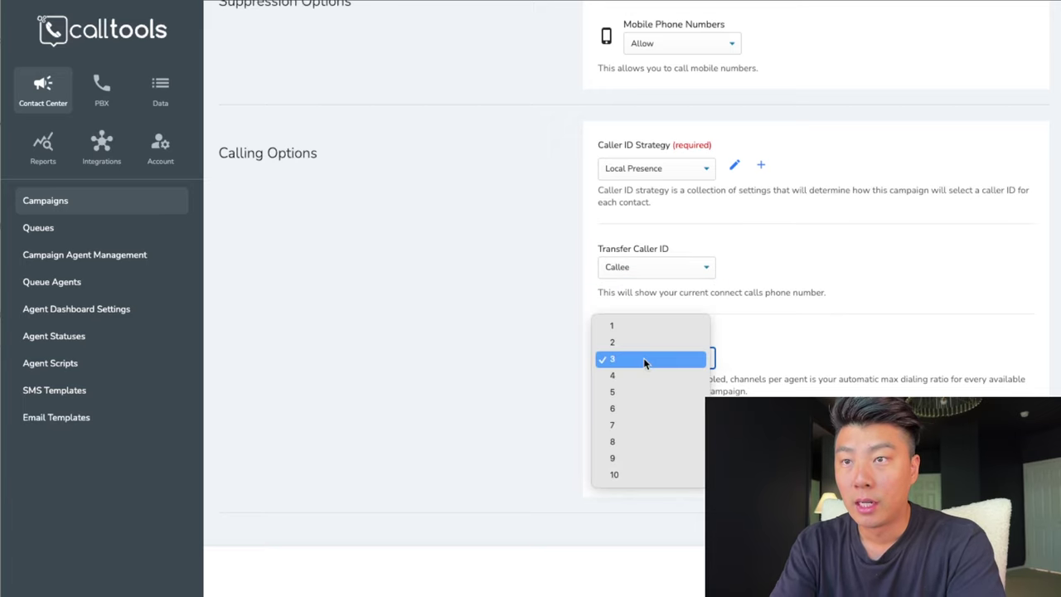
left_click(638, 365)
left_click(637, 365)
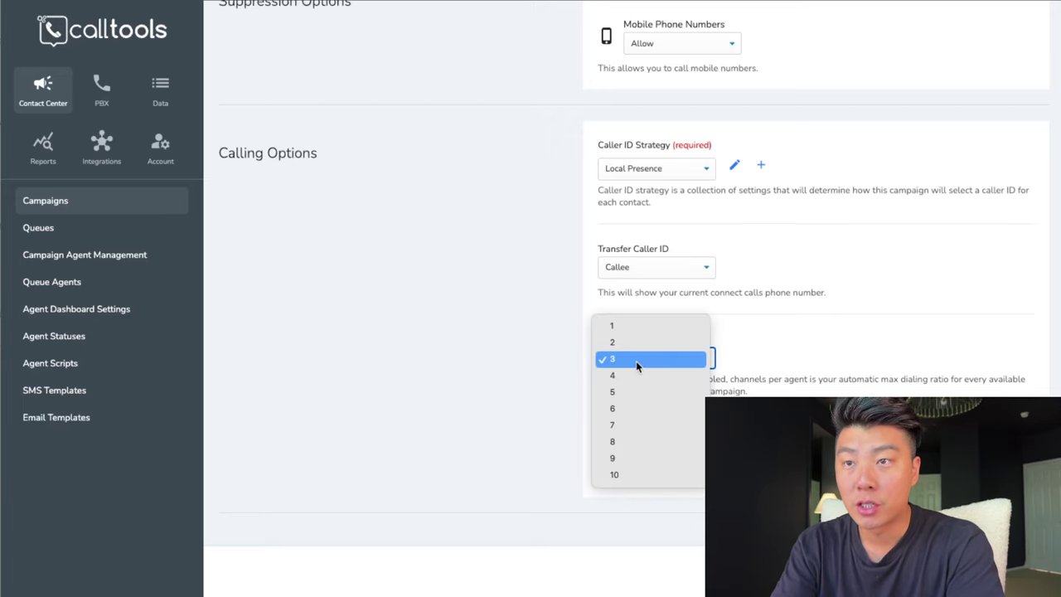
left_click(636, 475)
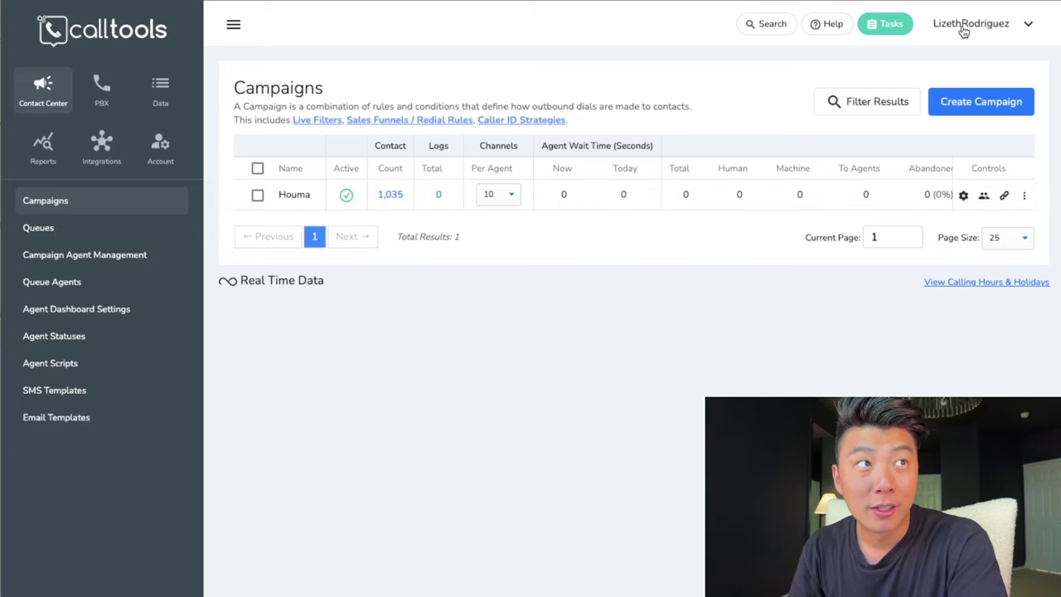
- Switch to the Agent Dashboard and join the Houma campaign
left_click(995, 29)
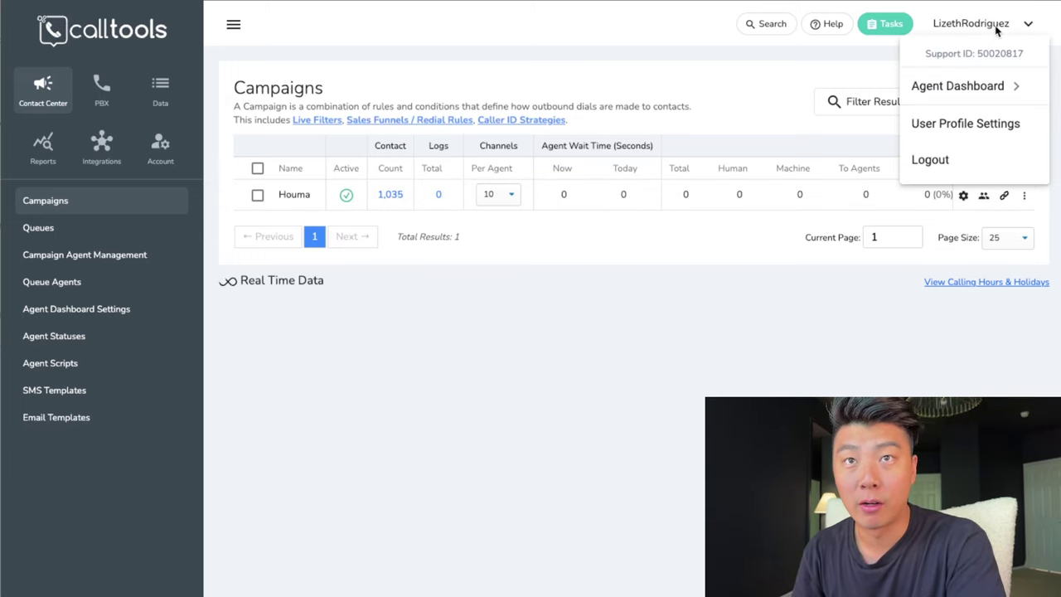
left_click(960, 88)
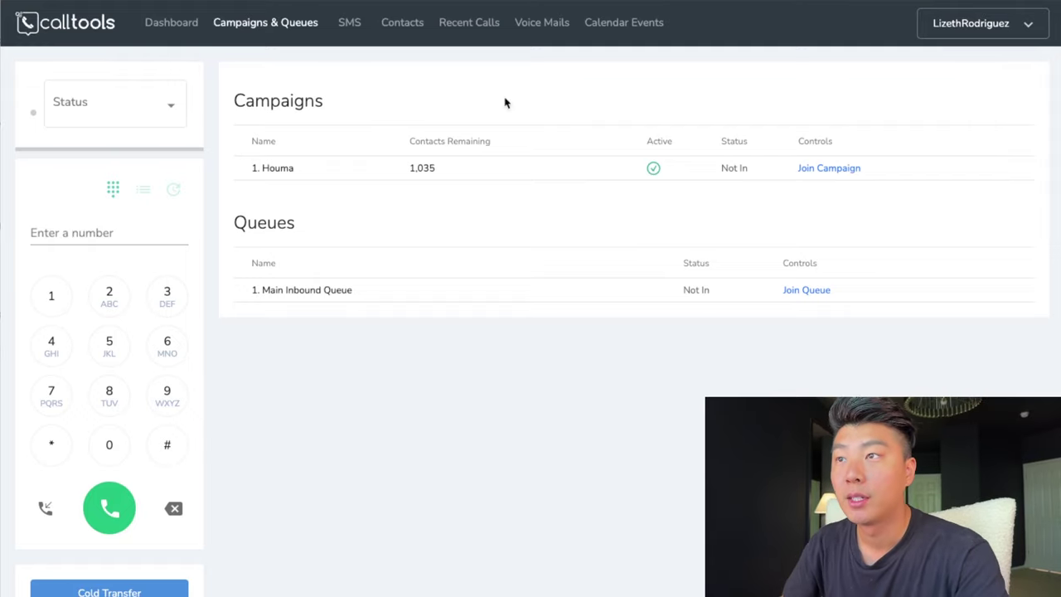
left_click_drag(257, 169, 329, 175)
left_click(330, 179)
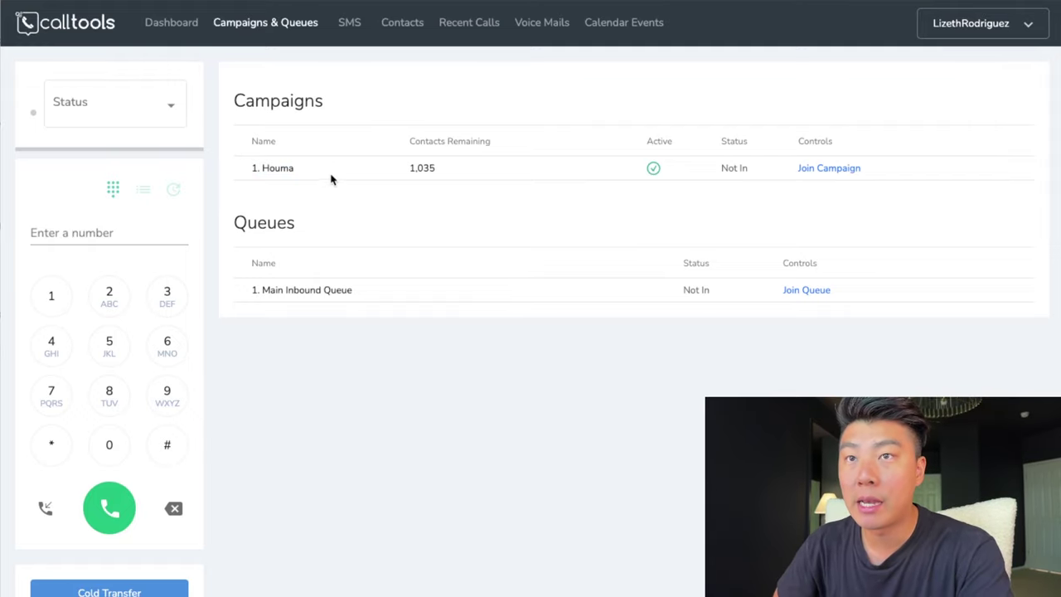
left_click(826, 170)
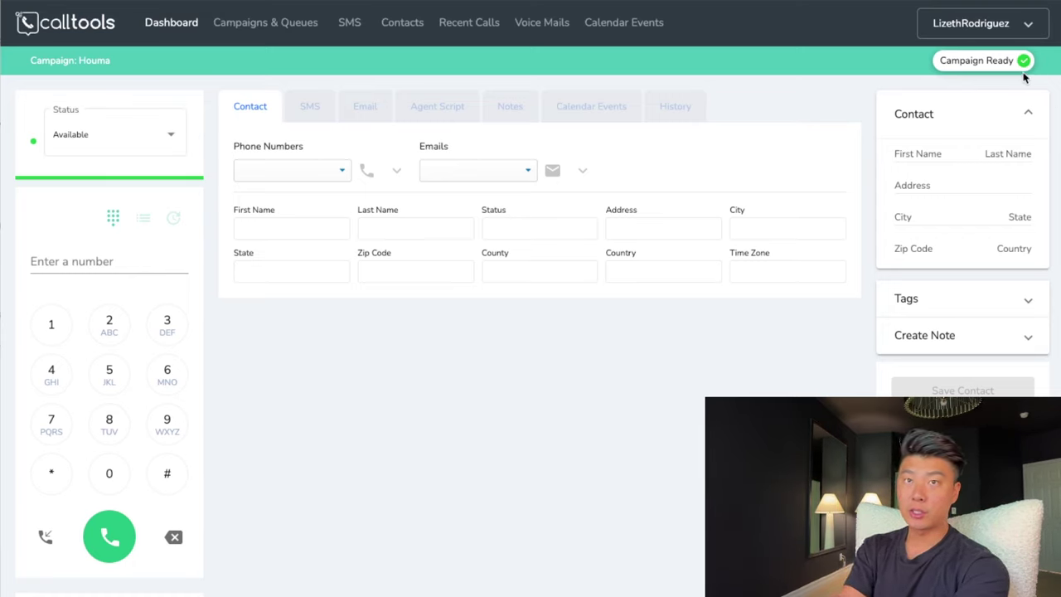
- Check the agent's status in the Houma campaign and allow the browser to use the microphone
left_click(296, 27)
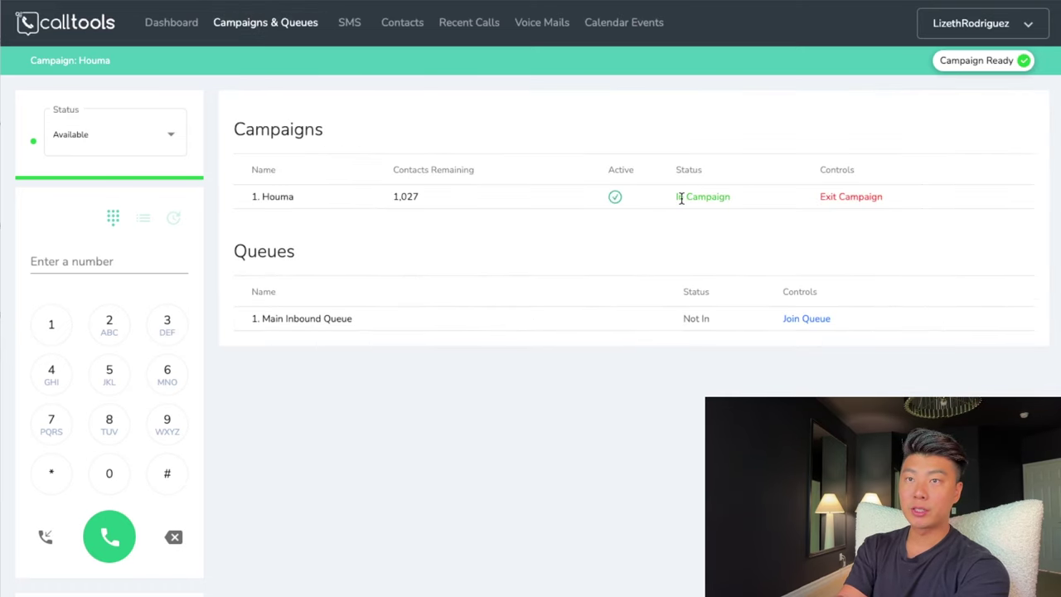
left_click_drag(681, 198, 736, 204)
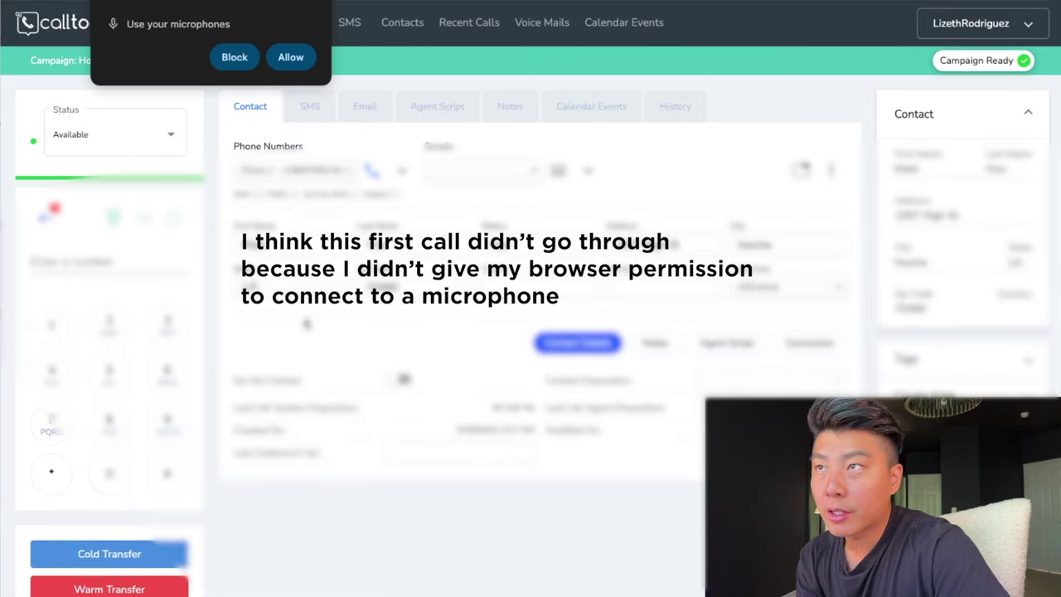
left_click(291, 56)
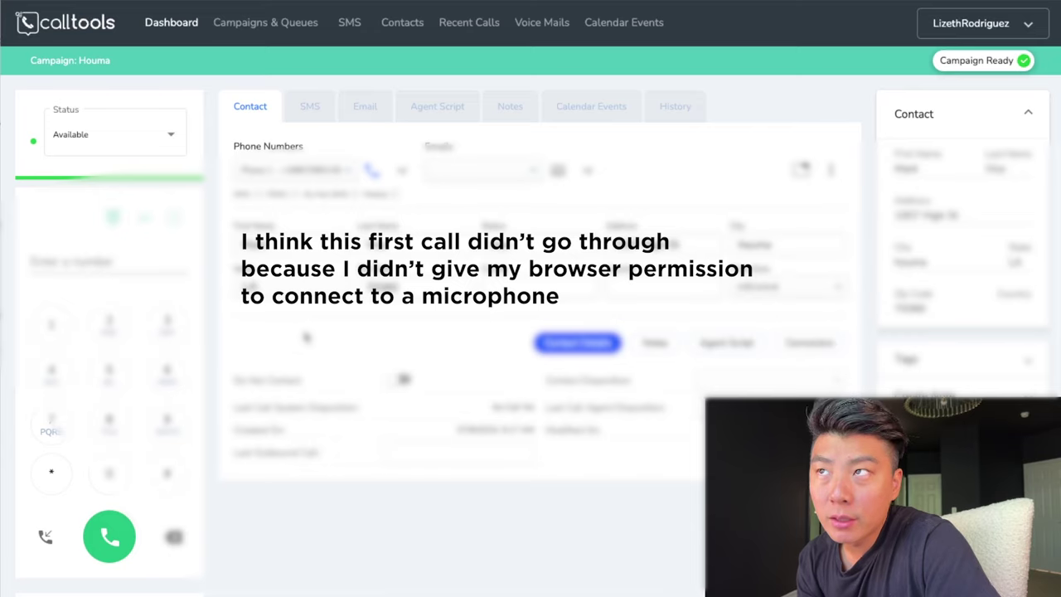
- Look through the available agent statuses without changing the selection and hang up the connected call
left_click(79, 144)
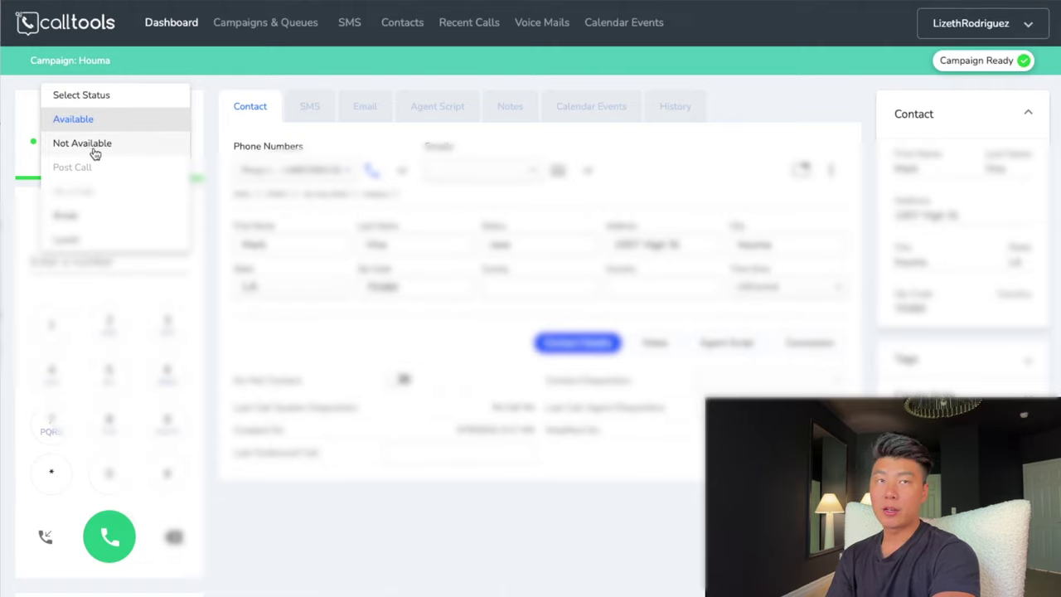
left_click(218, 129)
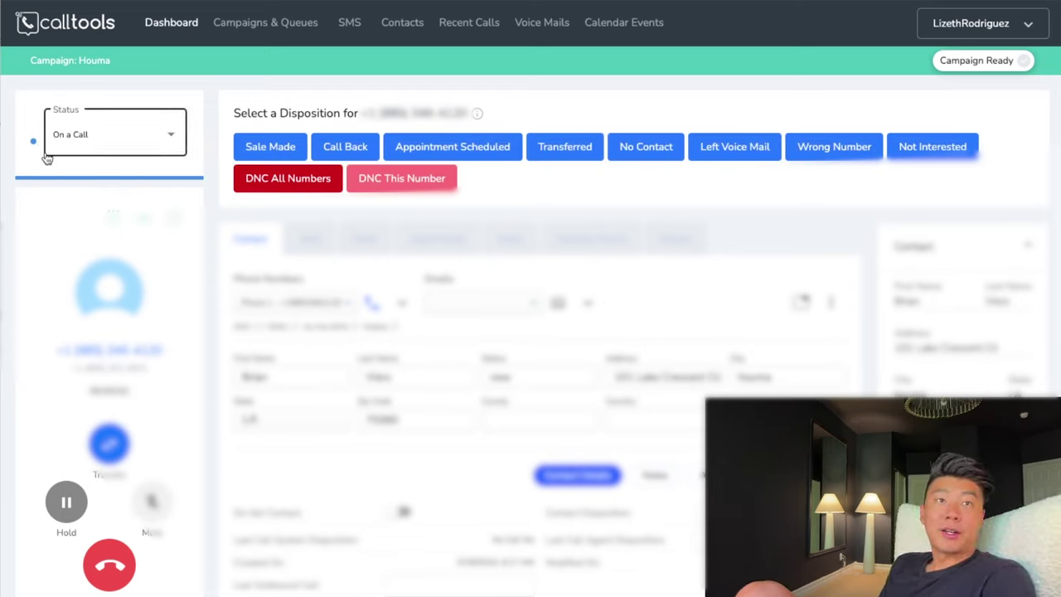
left_click(112, 565)
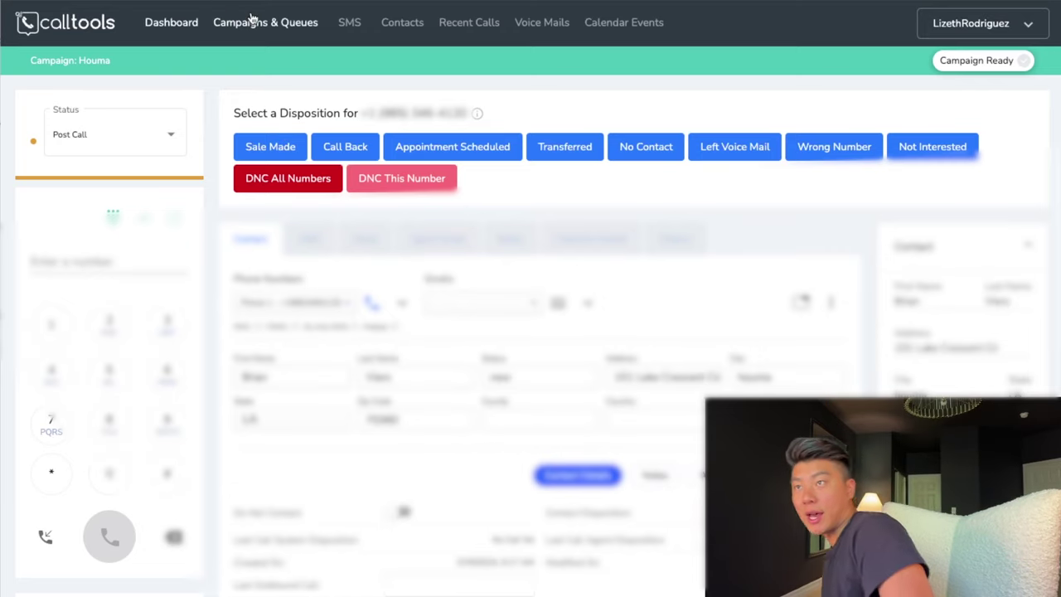
- Return to the Manager Dashboard and open the list of call dispositions in the data settings
left_click(949, 27)
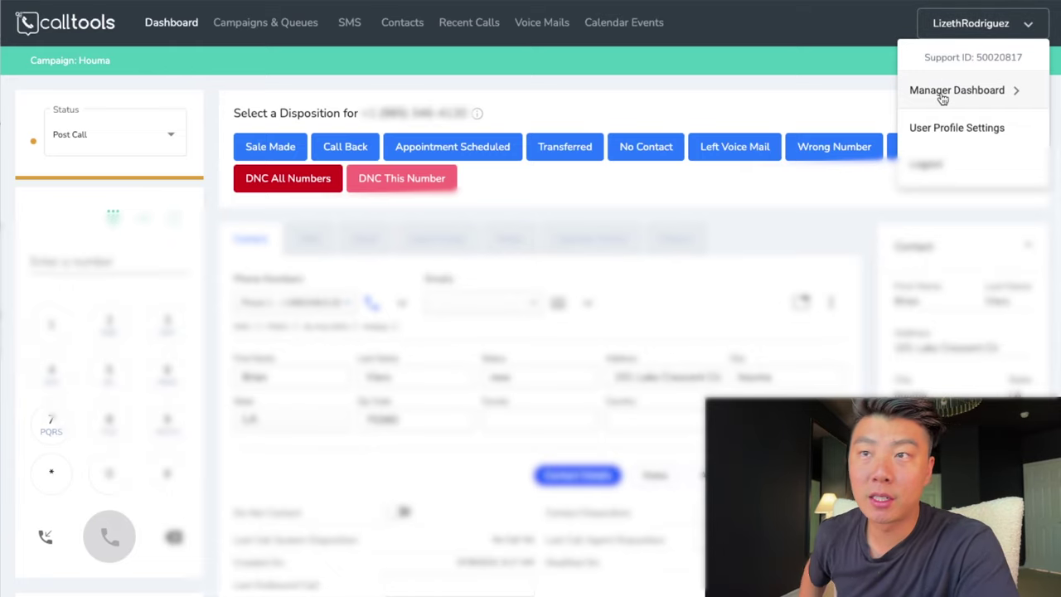
left_click(942, 91)
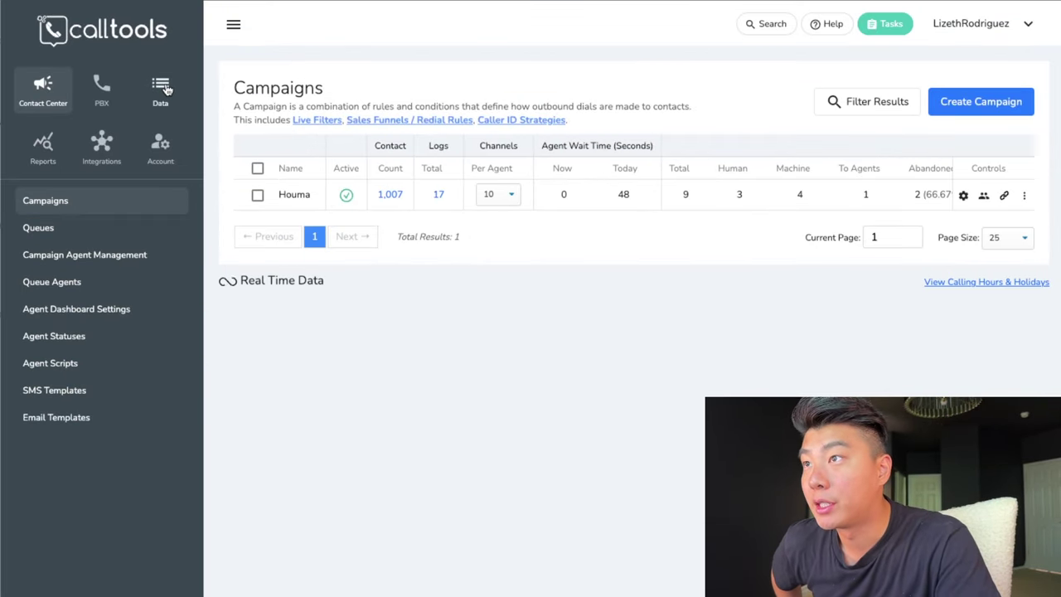
left_click(160, 150)
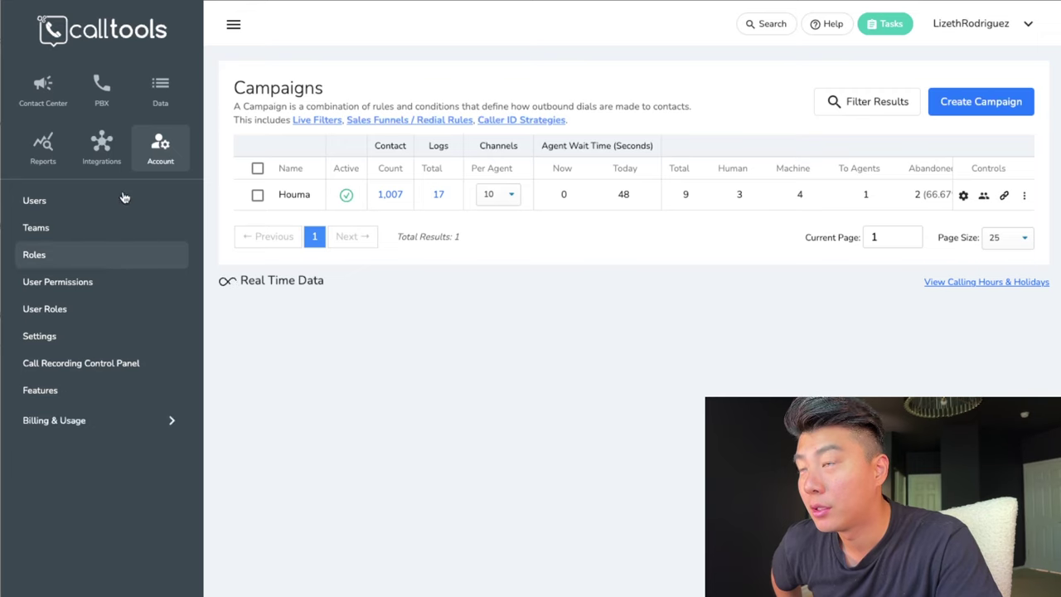
left_click(160, 91)
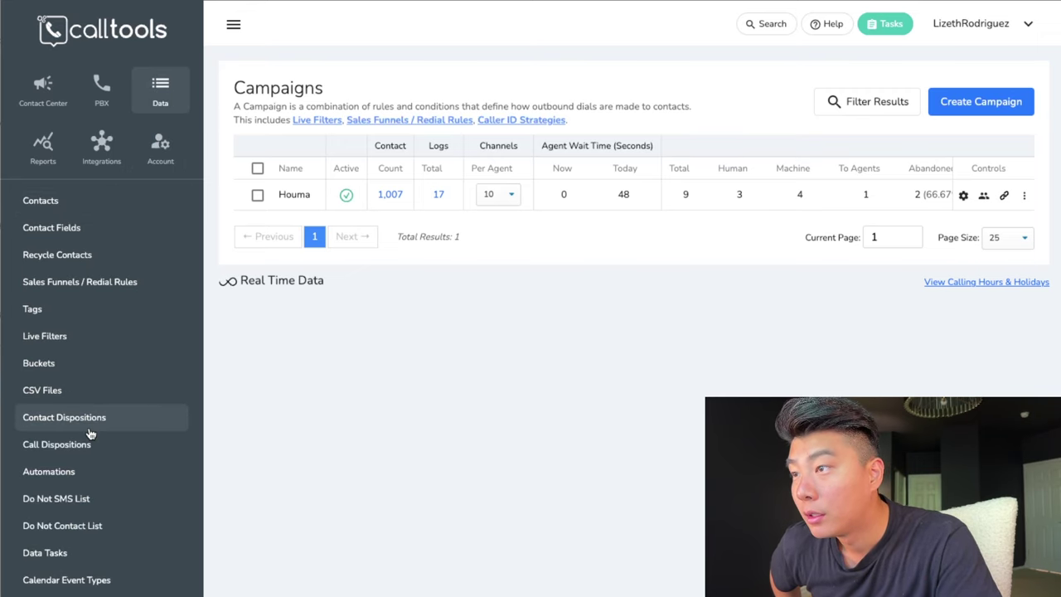
left_click(61, 423)
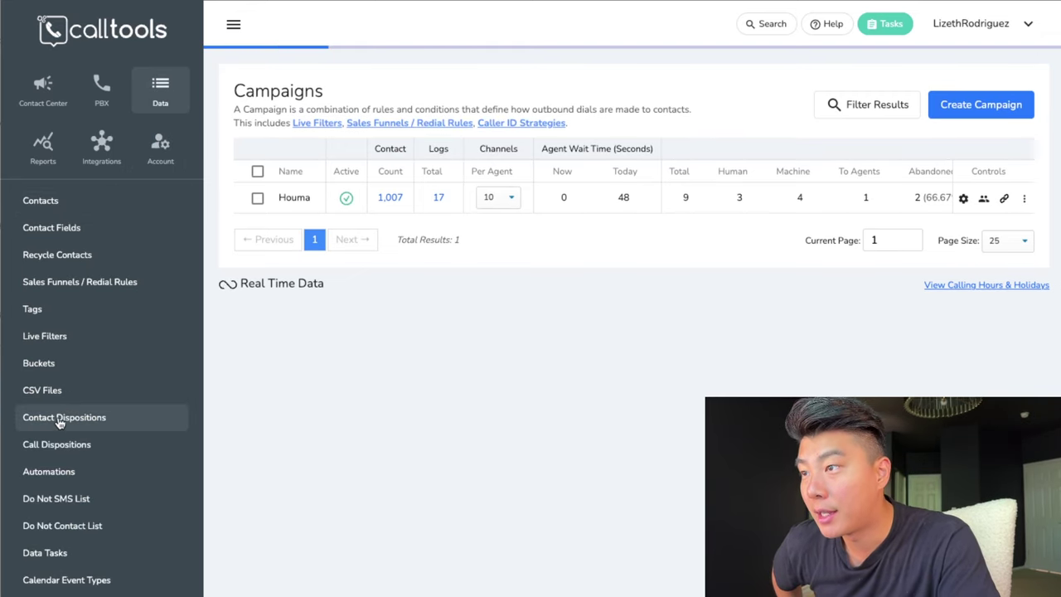
left_click(70, 446)
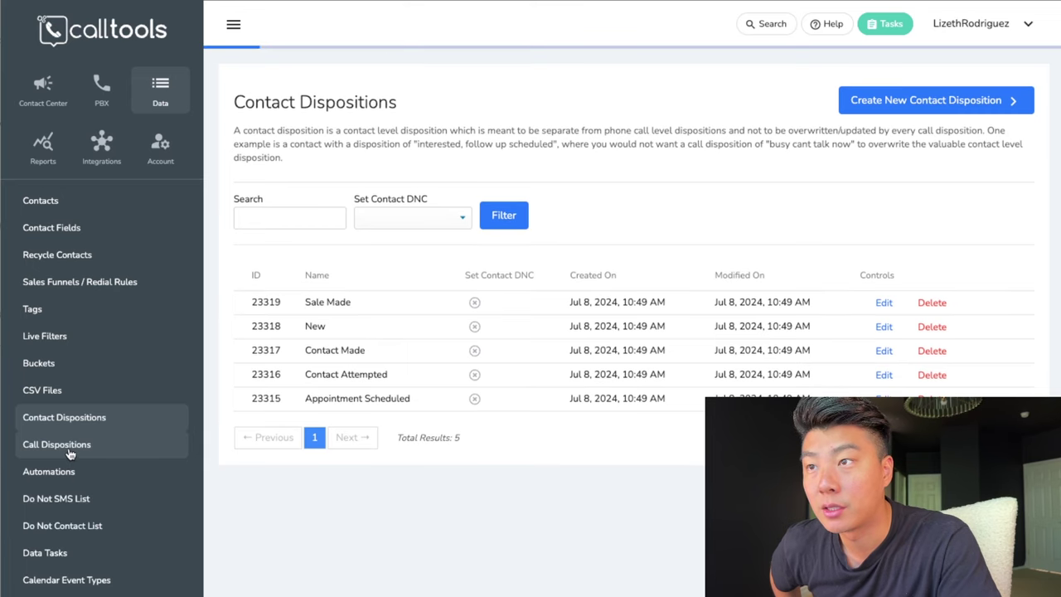
- Delete the Sale Made and Call Back call dispositions
scroll(704, 176, "down", 3)
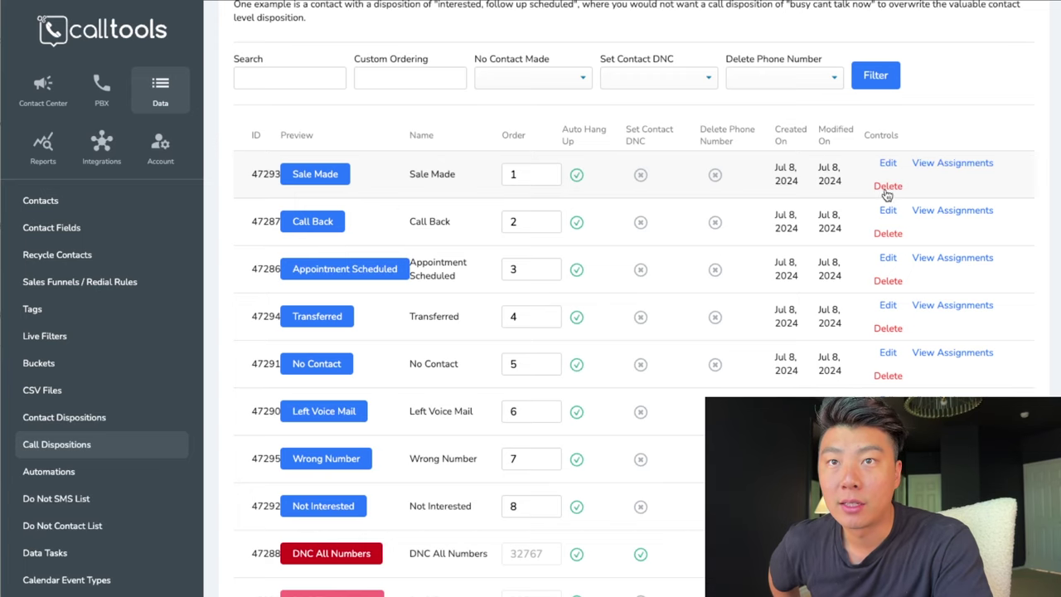
left_click(888, 188)
left_click(692, 330)
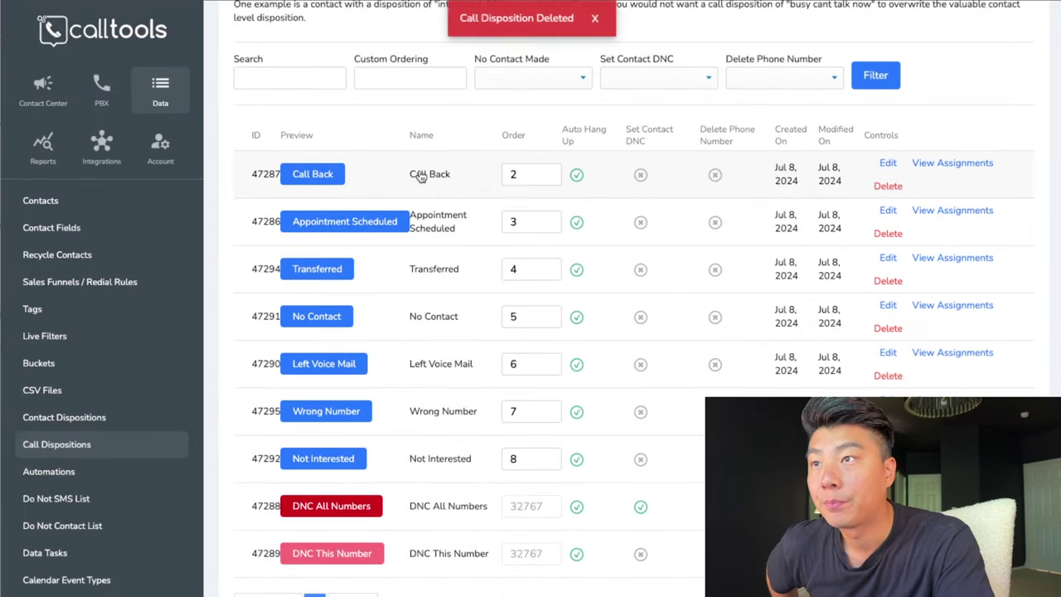
left_click(887, 187)
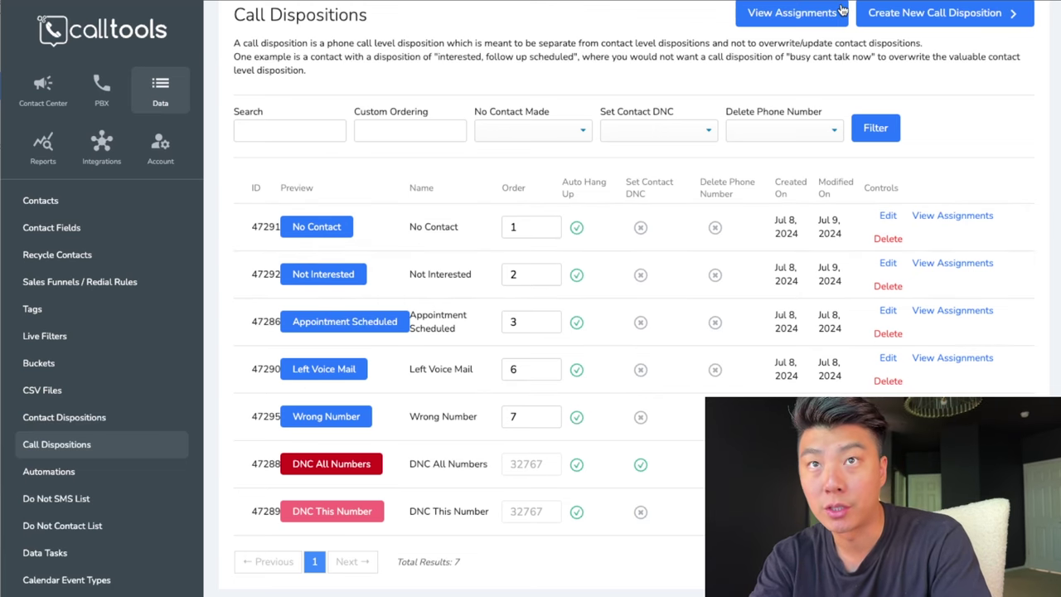
- Create a new call disposition named Lead Captured, keeping the default colours and Auto Hang Up Call enabled
scroll(842, 9, "up", 1)
scroll(904, 49, "down", 1)
left_click(905, 56)
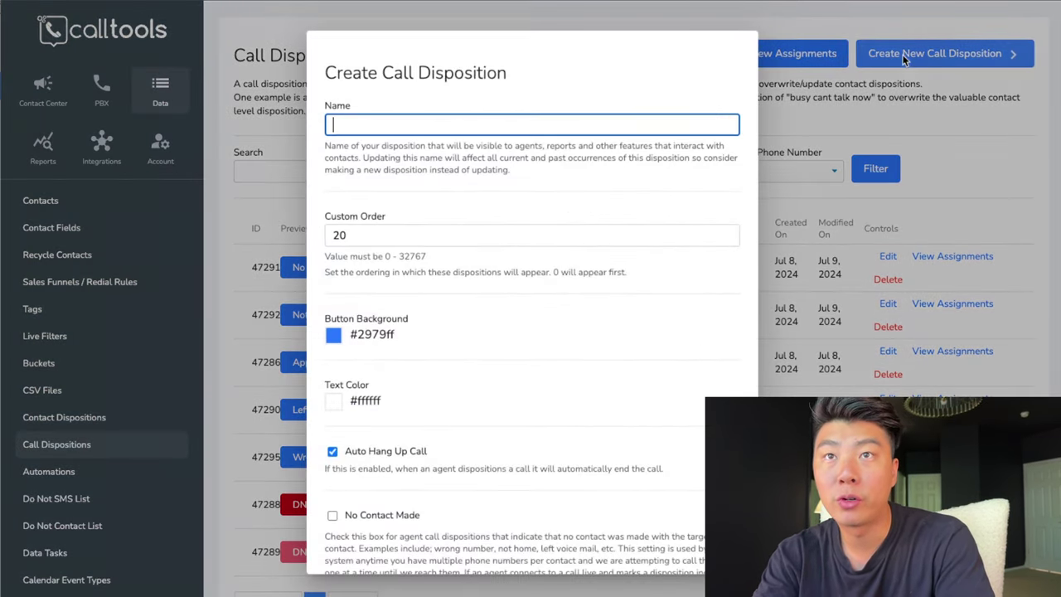
type("Lead Captured")
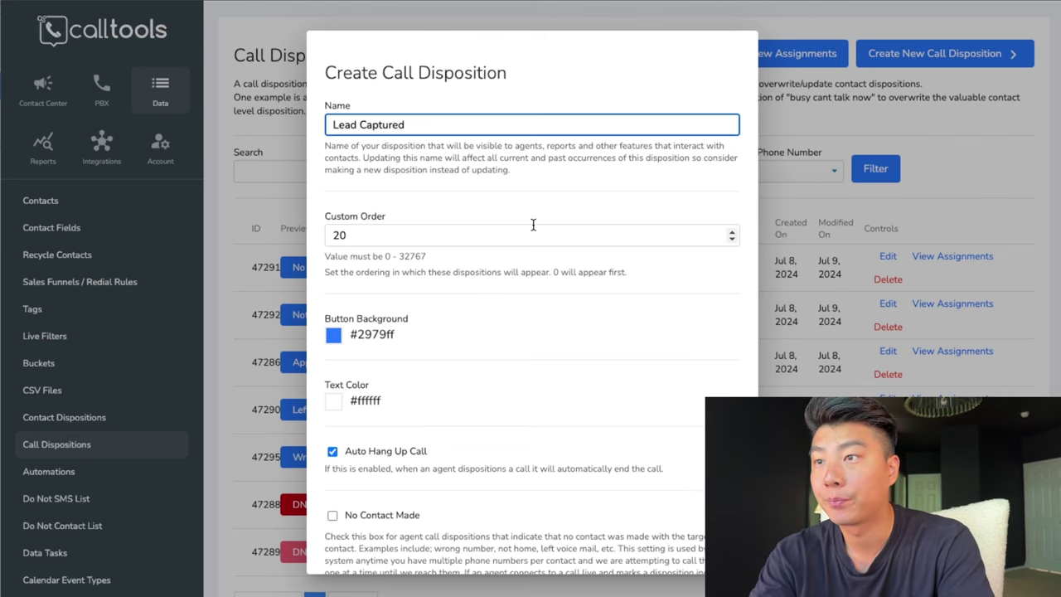
scroll(533, 224, "down", 4)
scroll(567, 316, "down", 1)
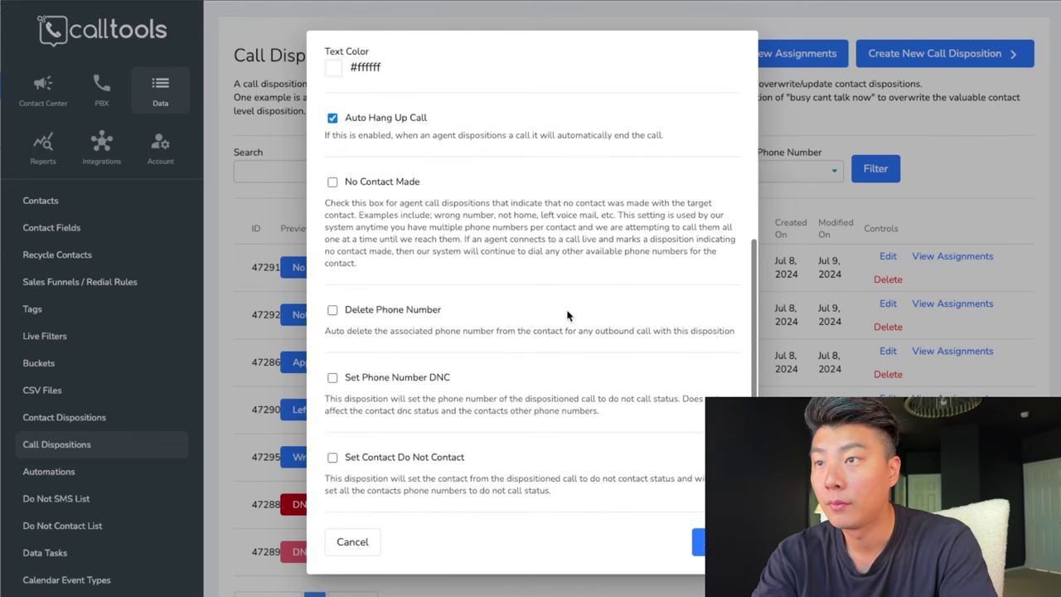
left_click(698, 542)
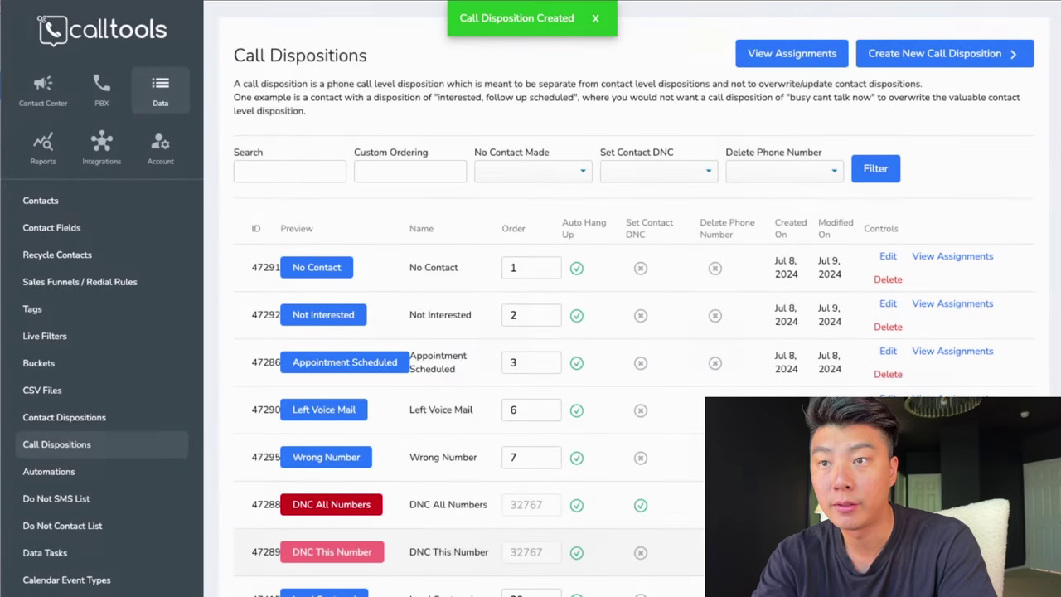
- Set the Lead Captured disposition's order to 4 and reload the list
scroll(398, 481, "down", 1)
left_click_drag(537, 512, 462, 526)
type("4")
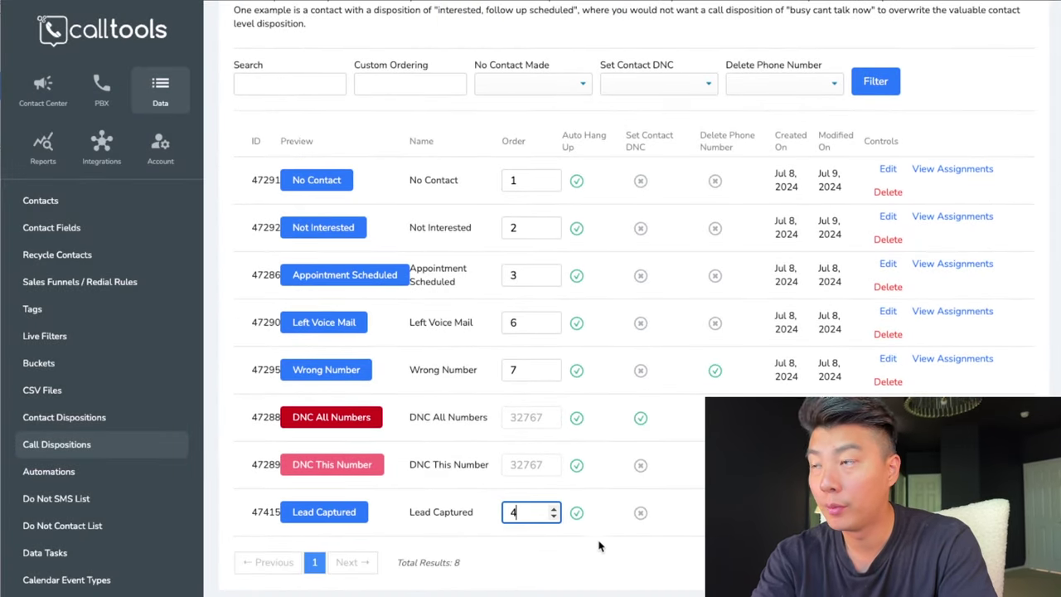
left_click(592, 570)
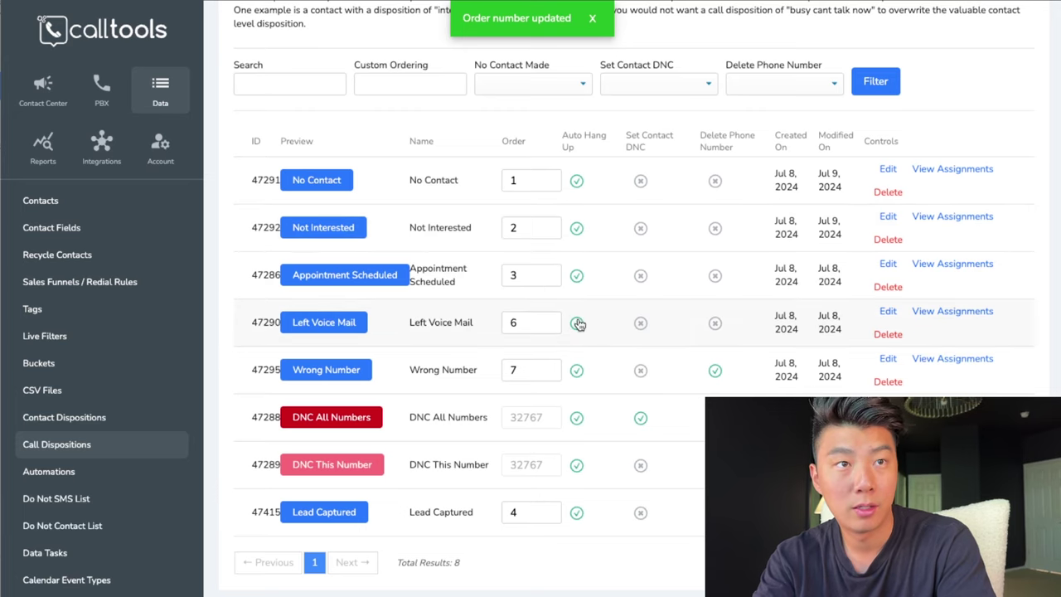
key("F5")
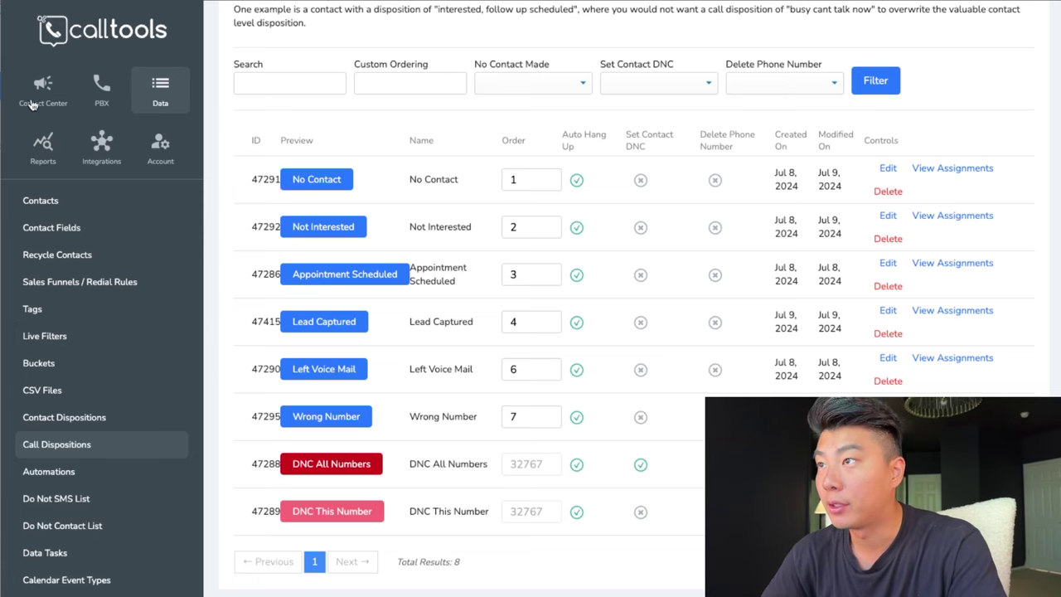
- Edit the Houma live filter to exclude contacts whose last call disposition is Lead Captured, and save the filter
left_click(44, 335)
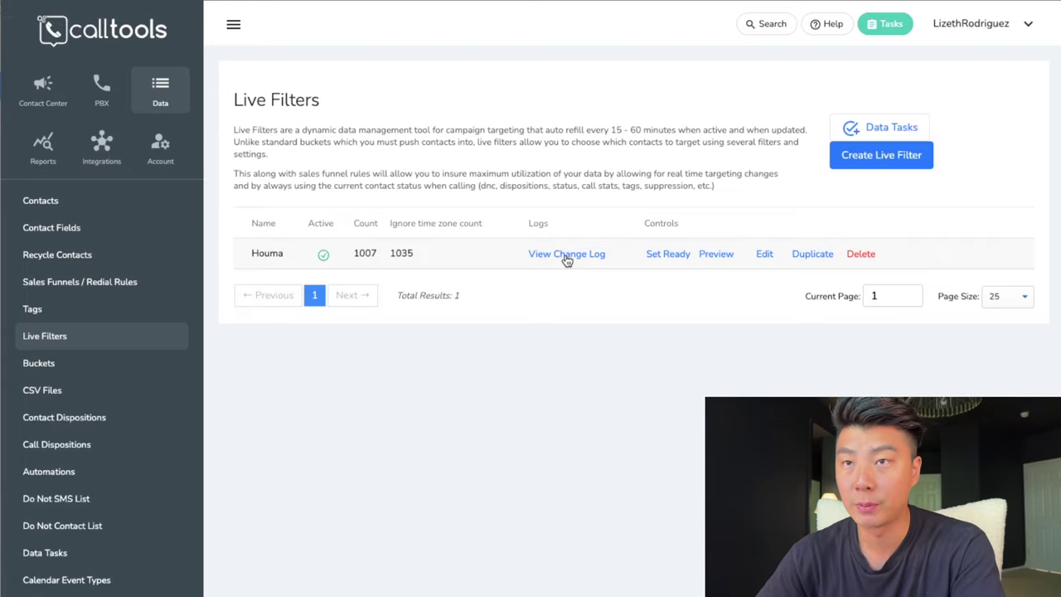
left_click(761, 256)
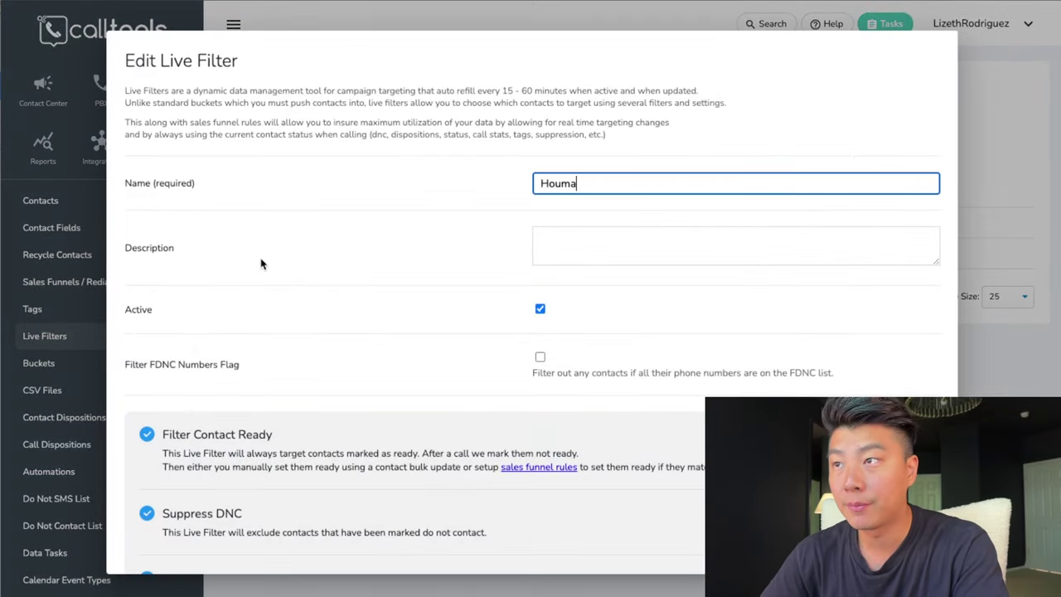
scroll(260, 264, "down", 15)
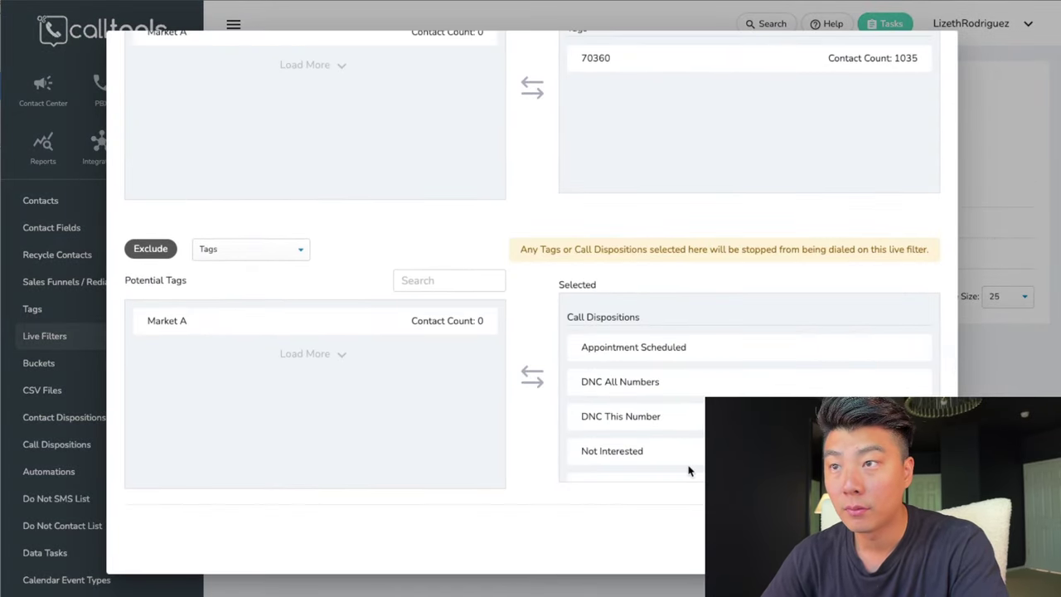
left_click(224, 254)
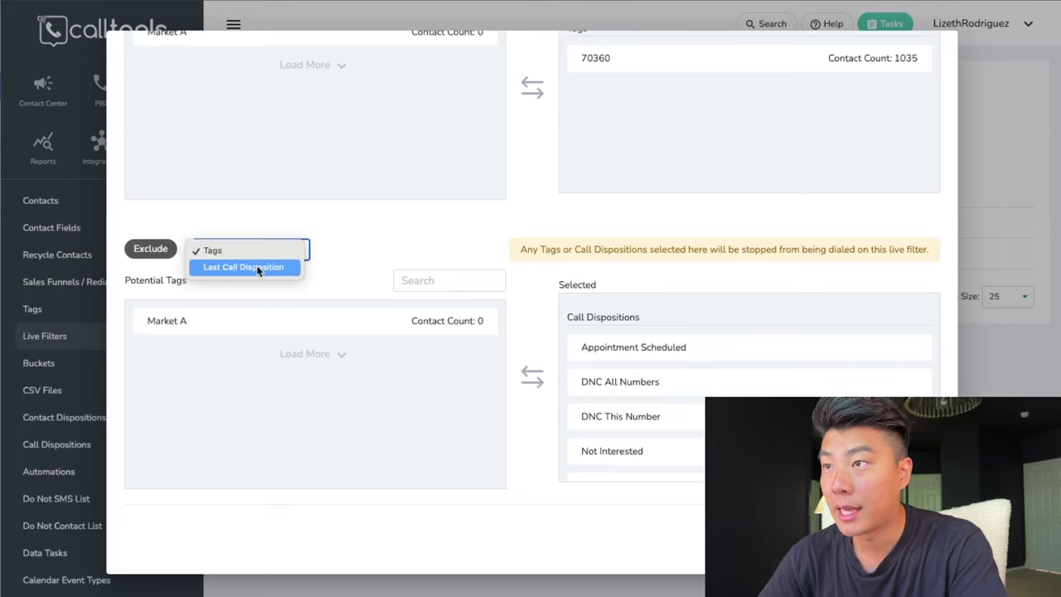
left_click(248, 267)
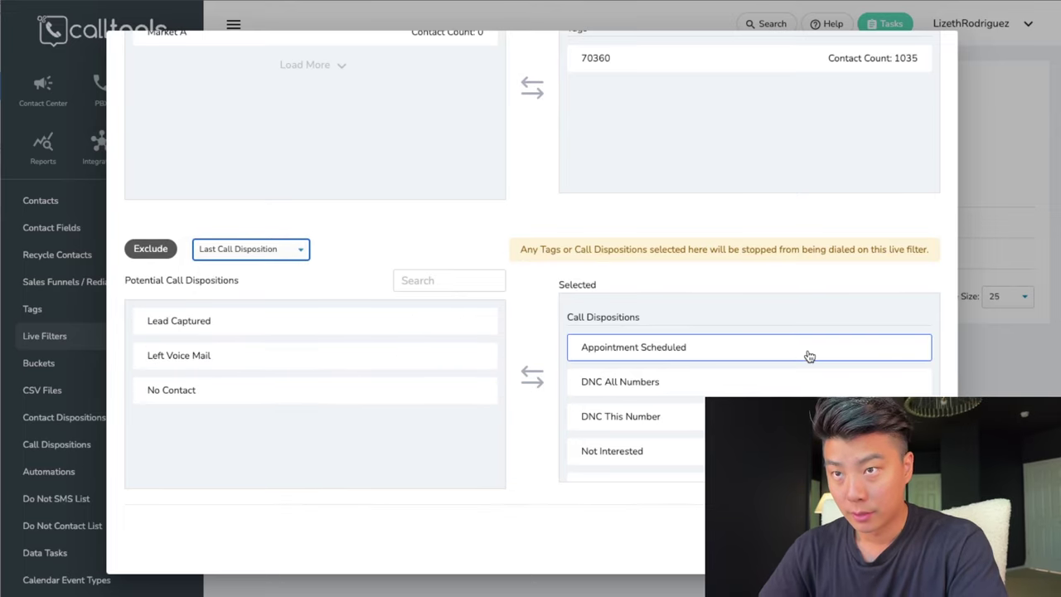
scroll(808, 356, "down", 1)
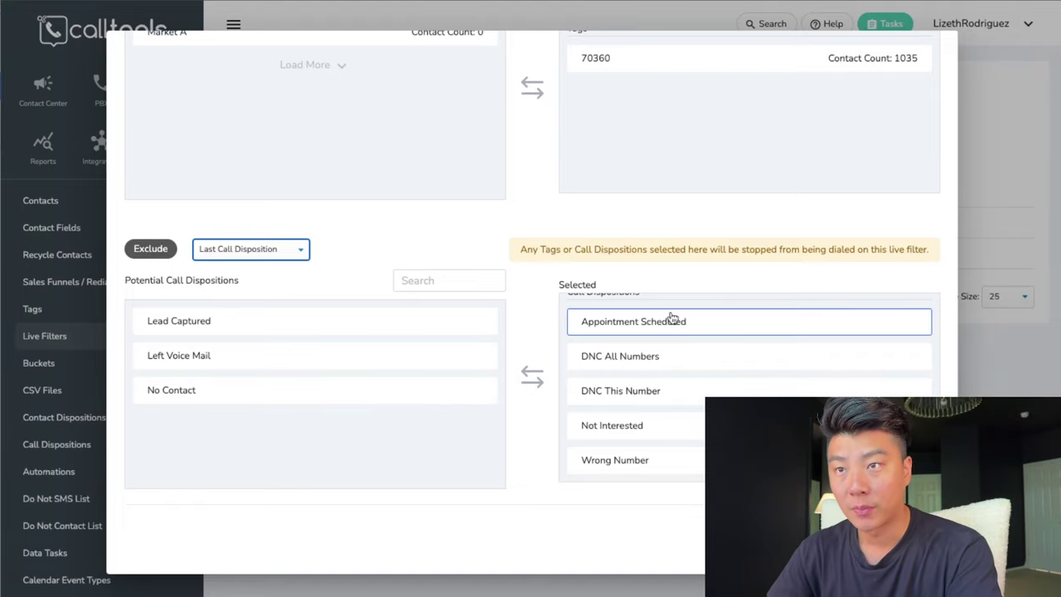
scroll(668, 414, "up", 1)
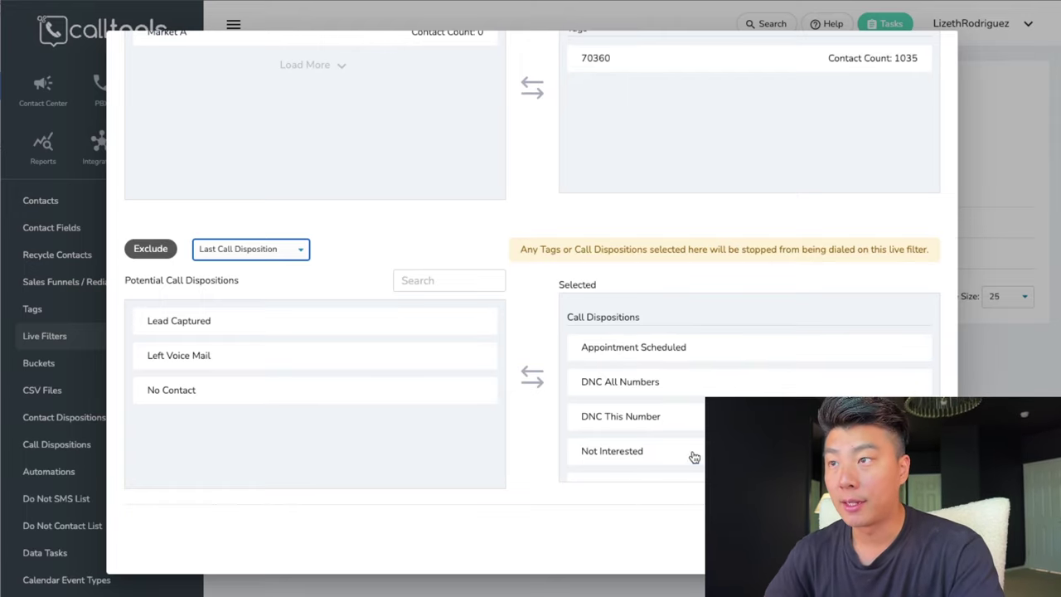
left_click(158, 324)
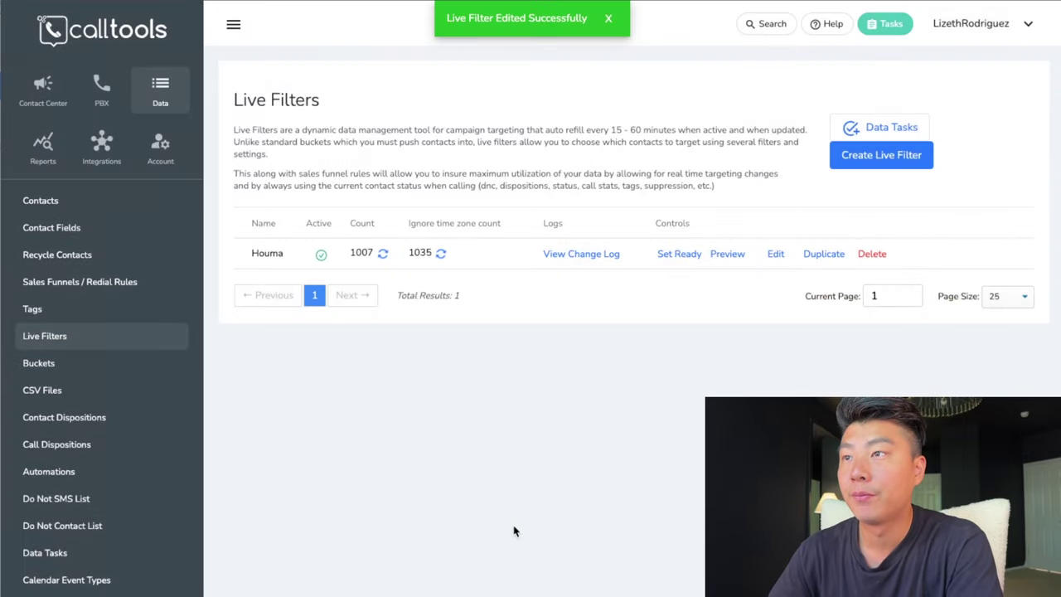
- Switch from the manager view to the agent dashboard and join the Houma campaign
left_click(42, 78)
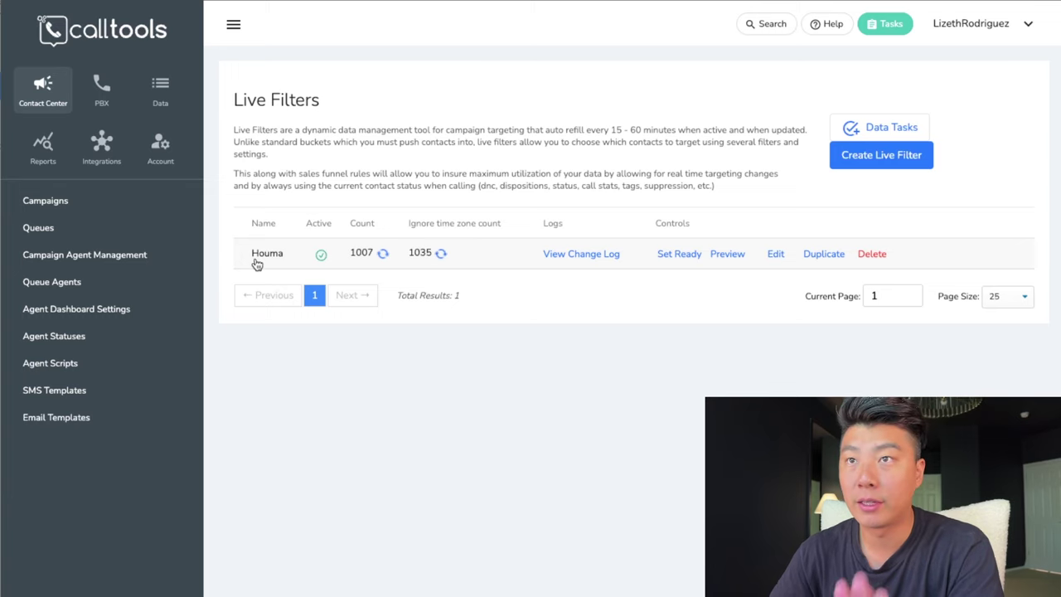
left_click(1025, 25)
left_click(933, 83)
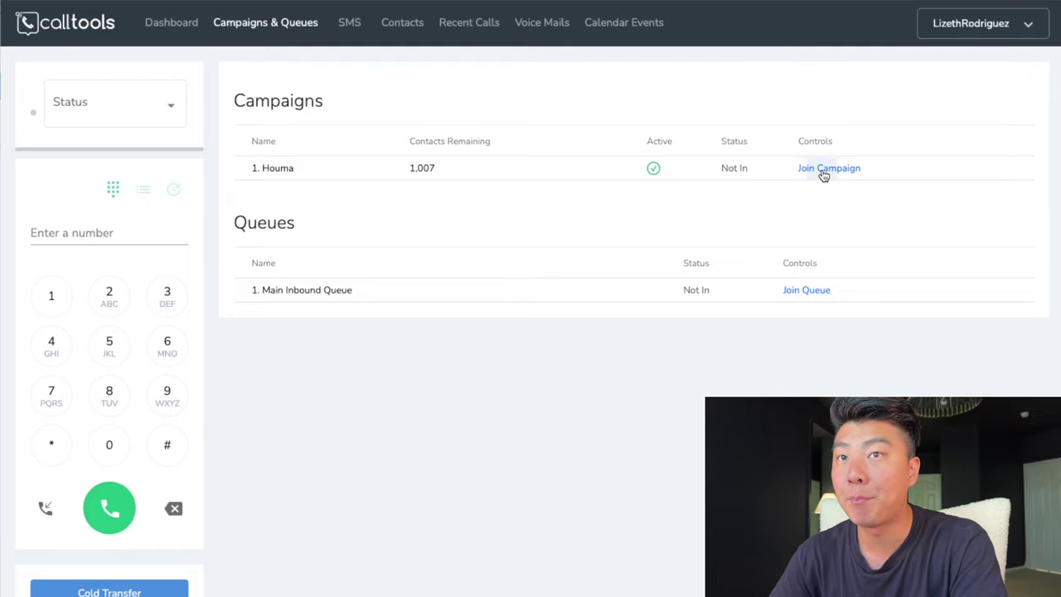
left_click(823, 169)
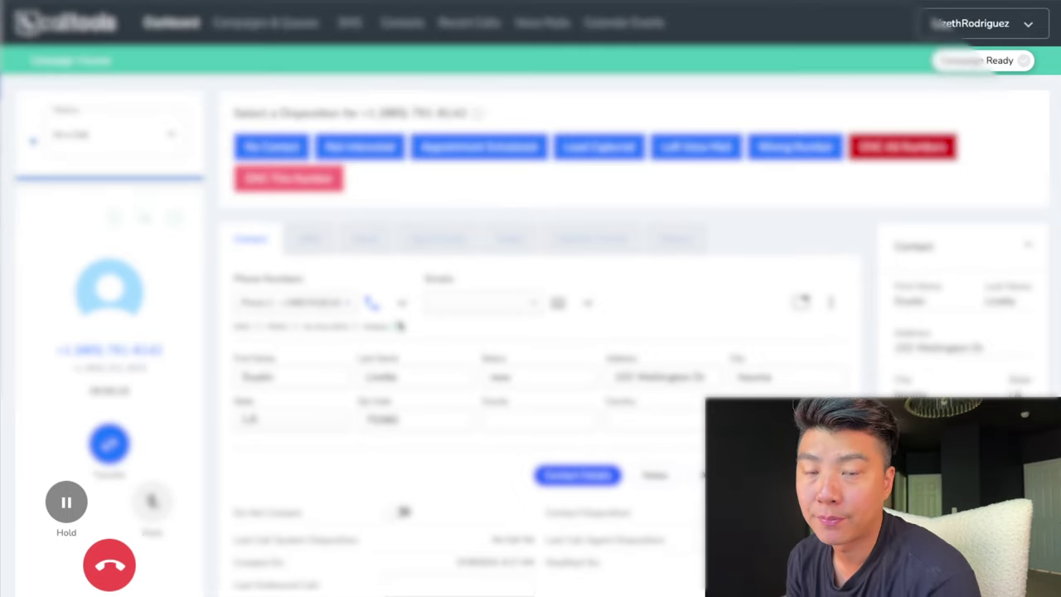
- Open the Zillow lookup for the contact on the live call
scroll(531, 298, "down", 2)
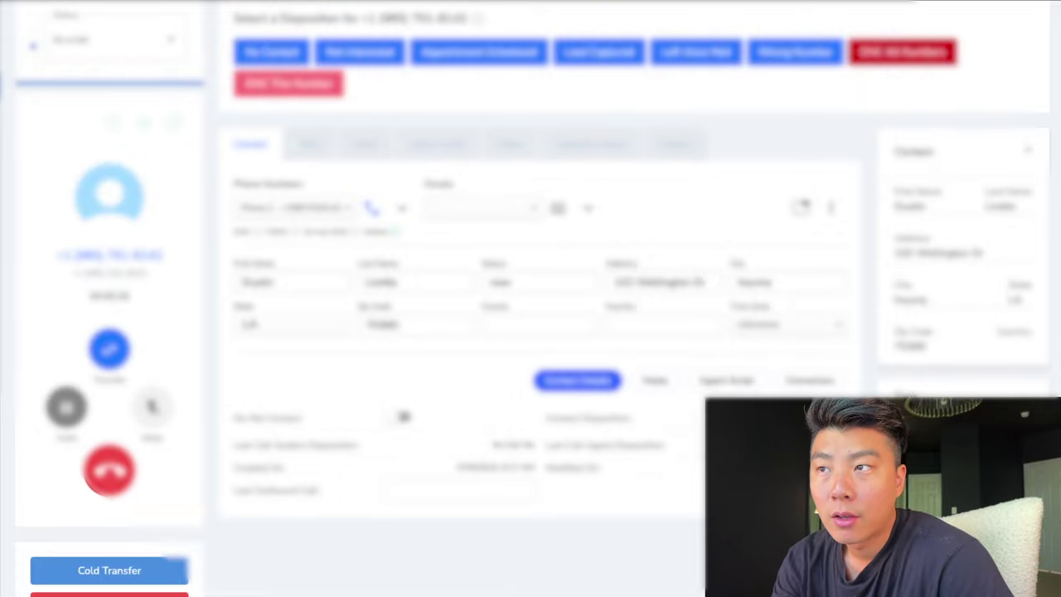
scroll(345, 494, "down", 2)
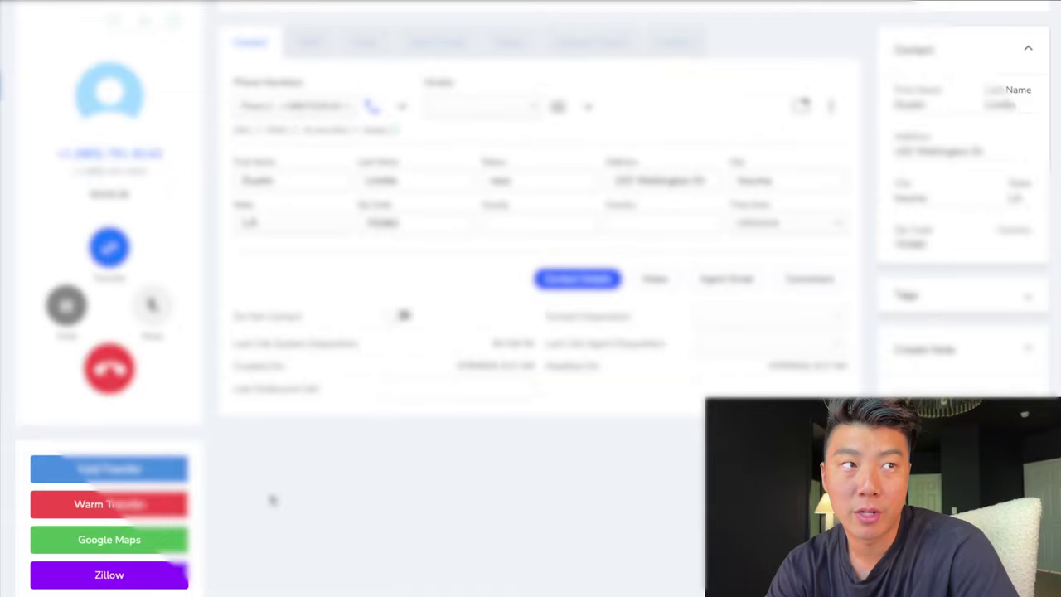
left_click(90, 578)
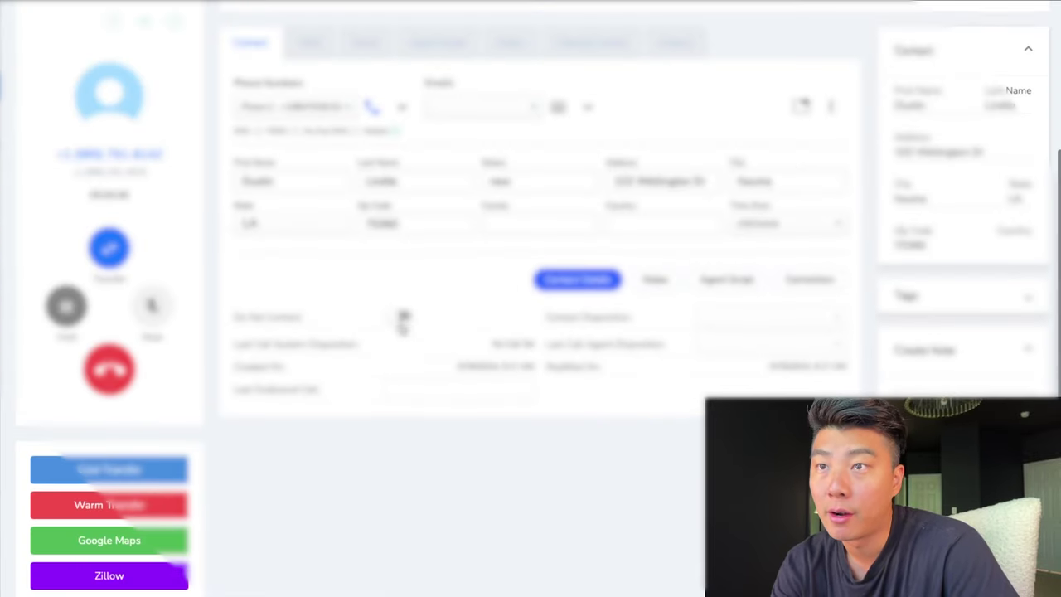
- Return to the call controls and hang up the live call
scroll(403, 329, "up", 1)
scroll(404, 320, "up", 5)
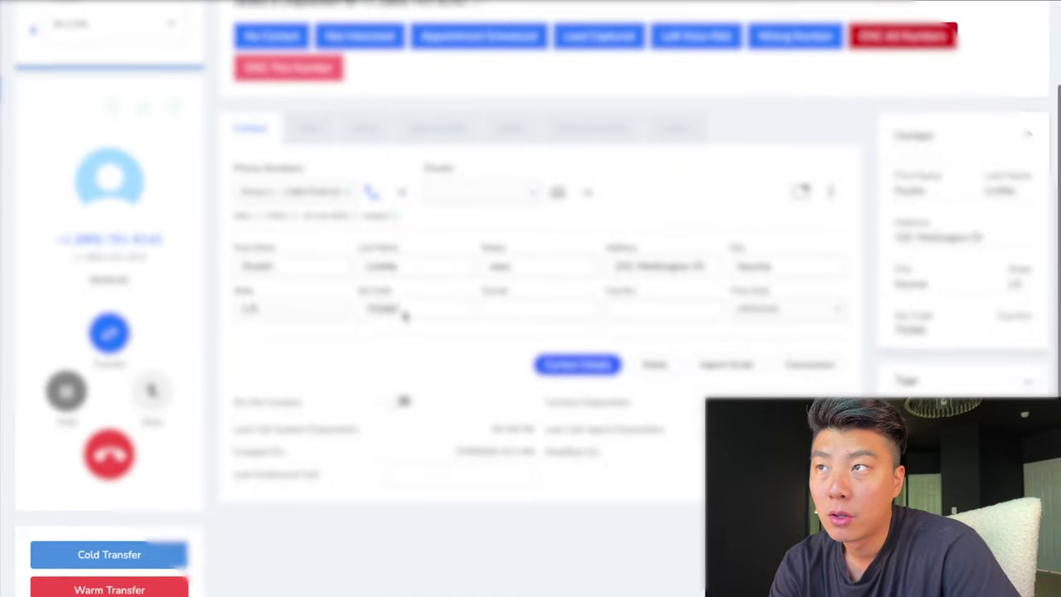
scroll(404, 317, "down", 2)
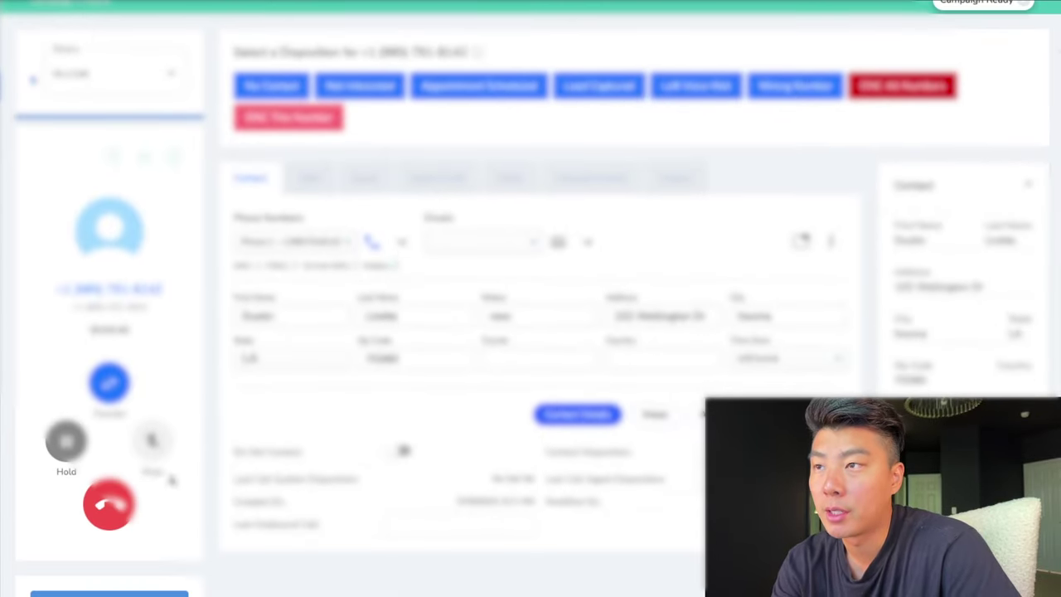
left_click(109, 512)
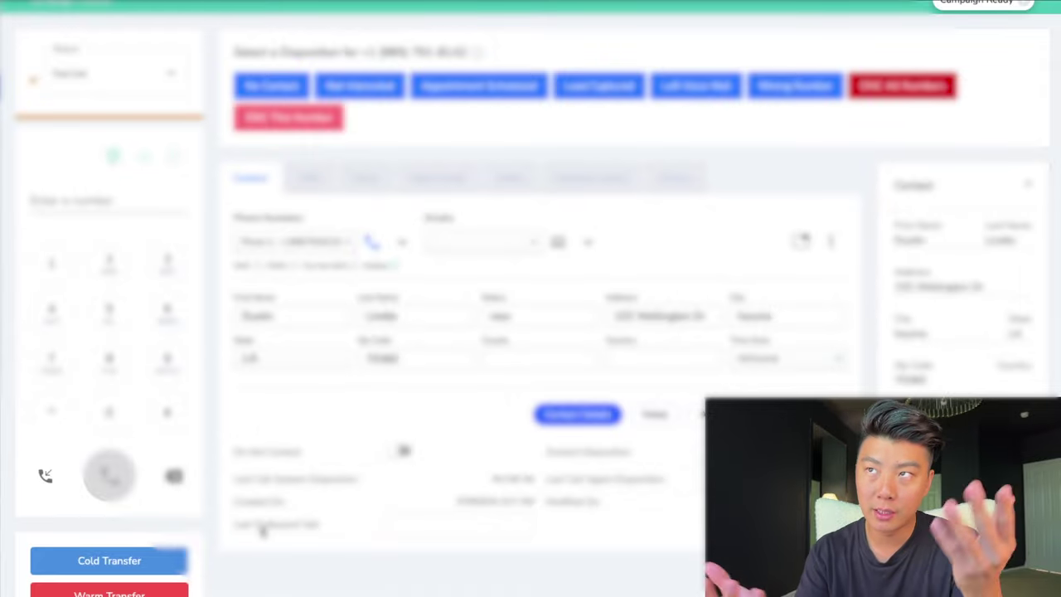
- Look up the contact's property on Zillow again after the call, and return to the disposition choices
scroll(262, 530, "down", 2)
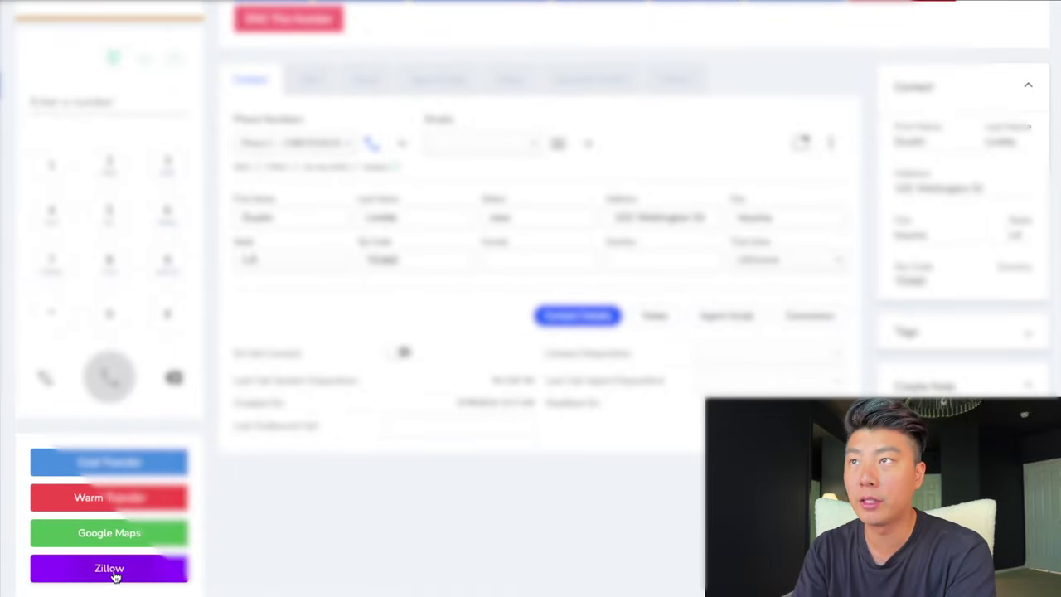
left_click(114, 572)
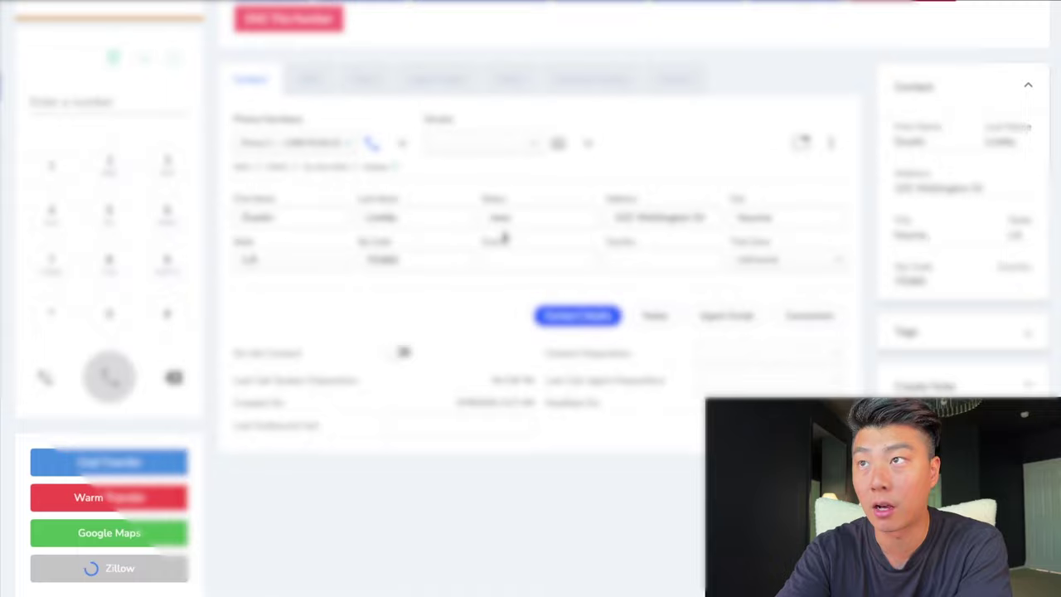
scroll(482, 226, "up", 2)
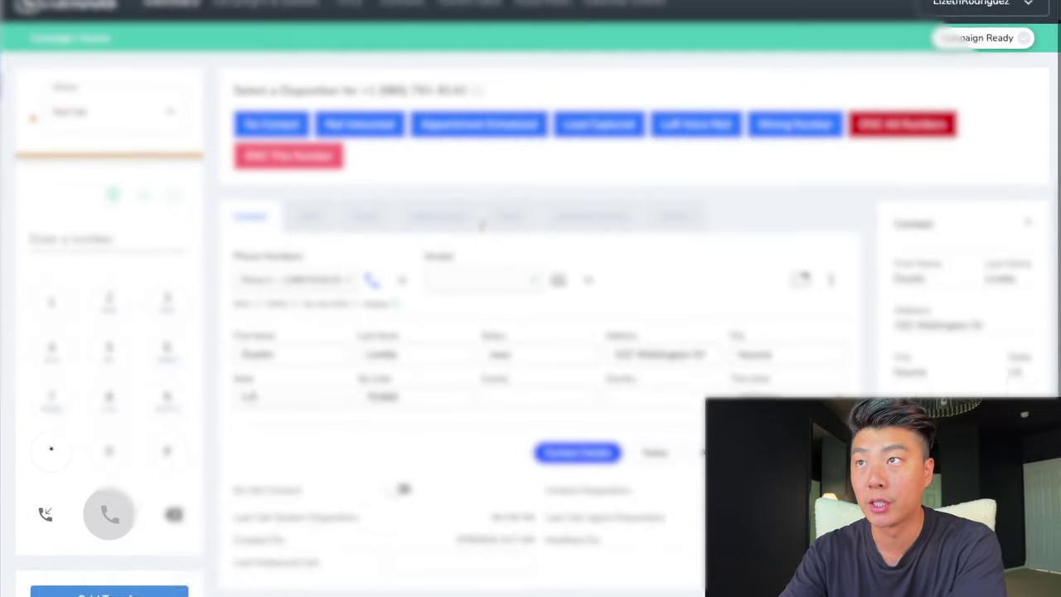
scroll(481, 225, "up", 1)
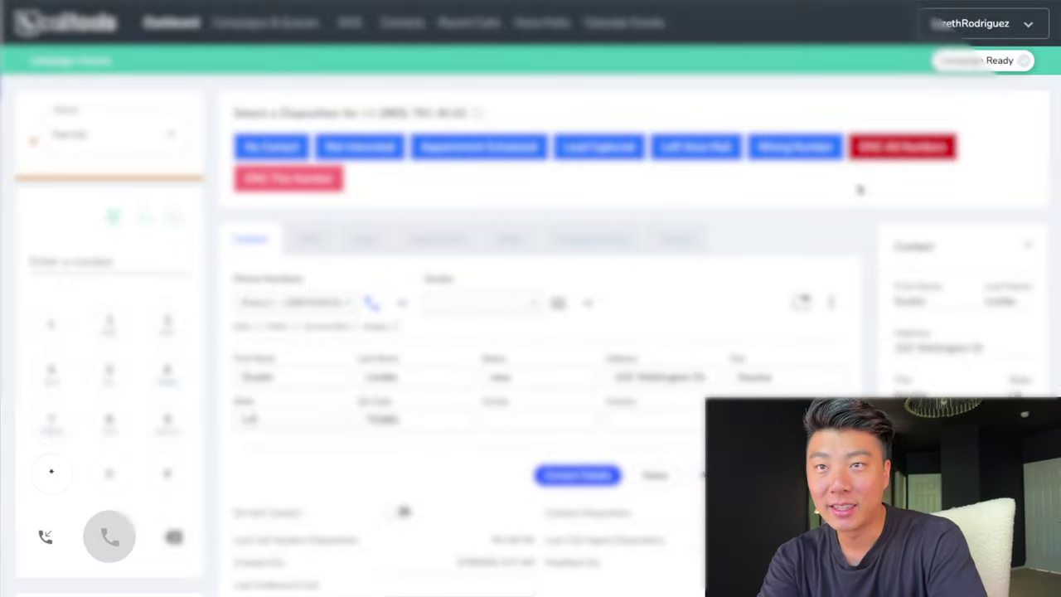
- Write the contact note "wants to move to kentucky rto be with family in 2 years when market goes up. Has to make financial sense."
scroll(820, 252, "down", 2)
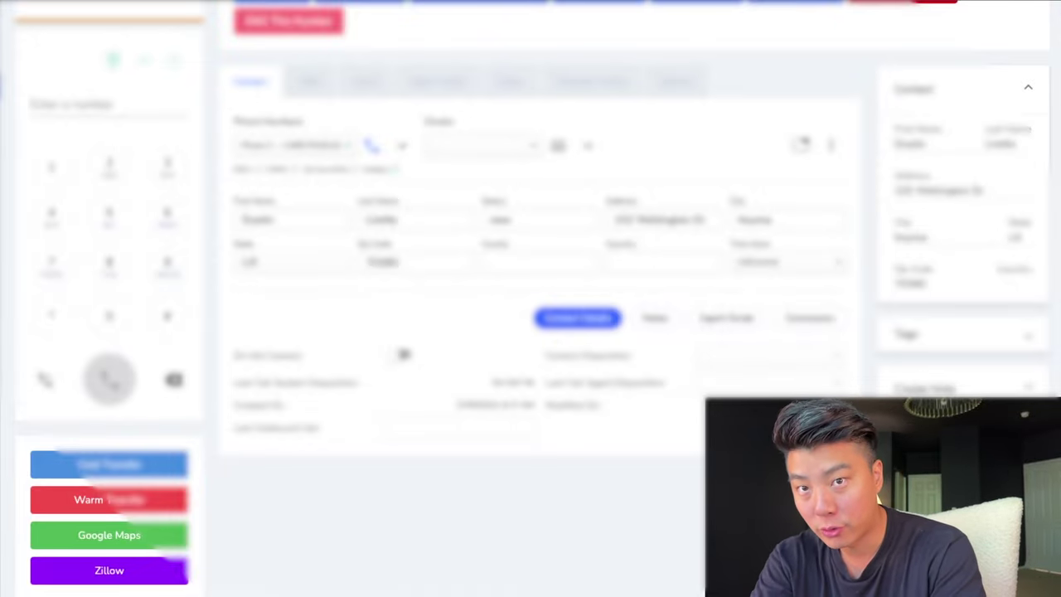
scroll(531, 249, "down", 1)
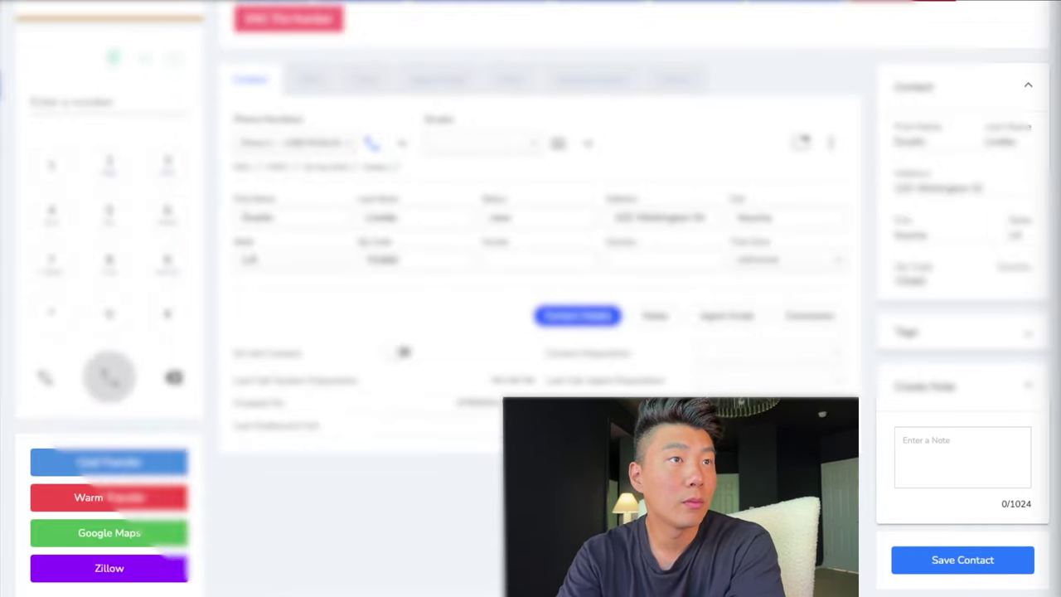
left_click(954, 436)
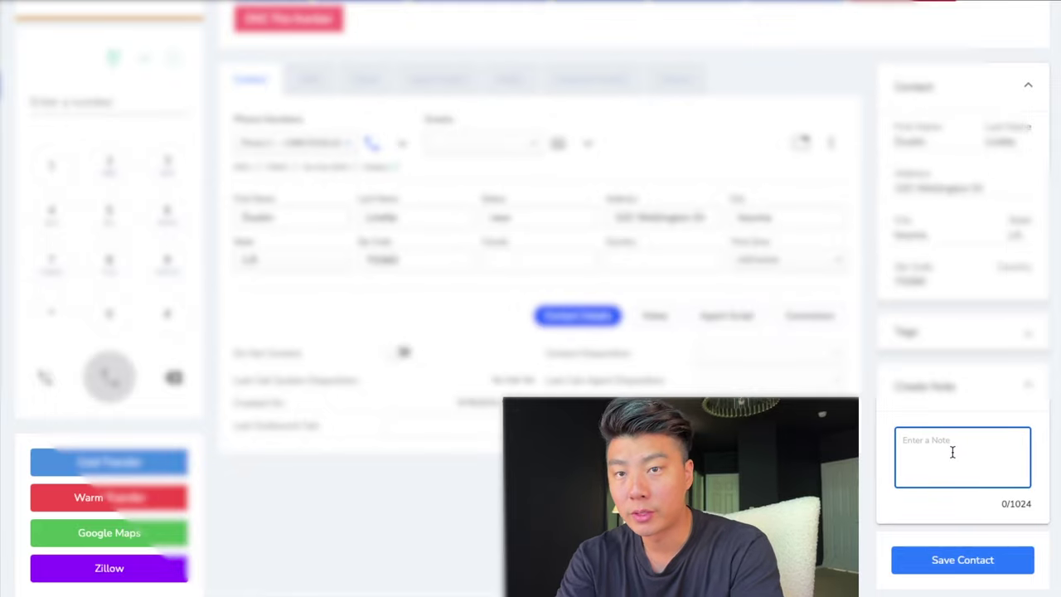
type("want")
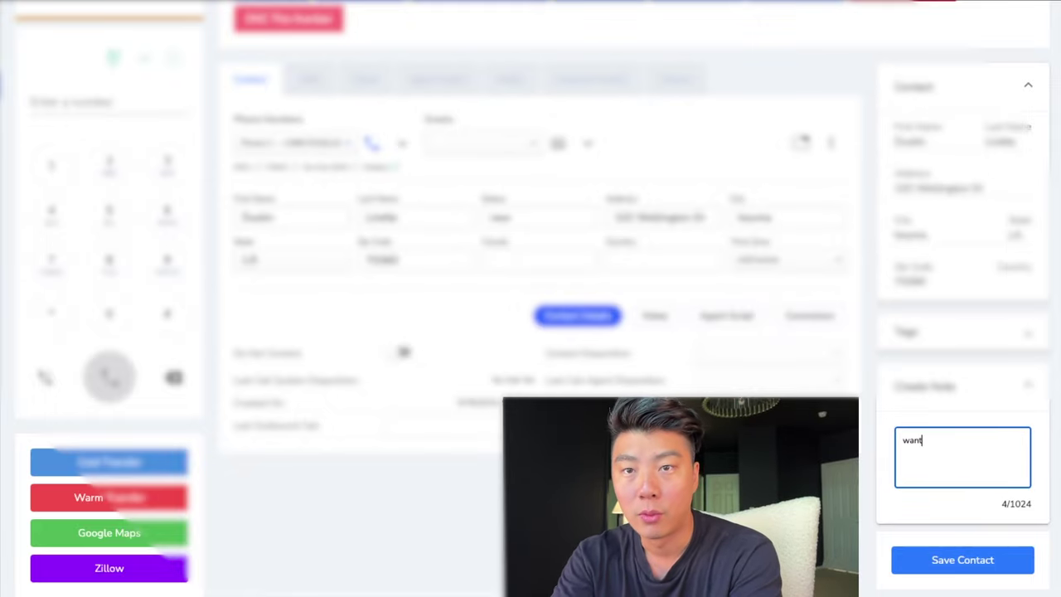
type("s to move to jerse")
key("BackSpace")
key("BackSpace")
key("BackSpace")
key("BackSpace")
key("BackSpace")
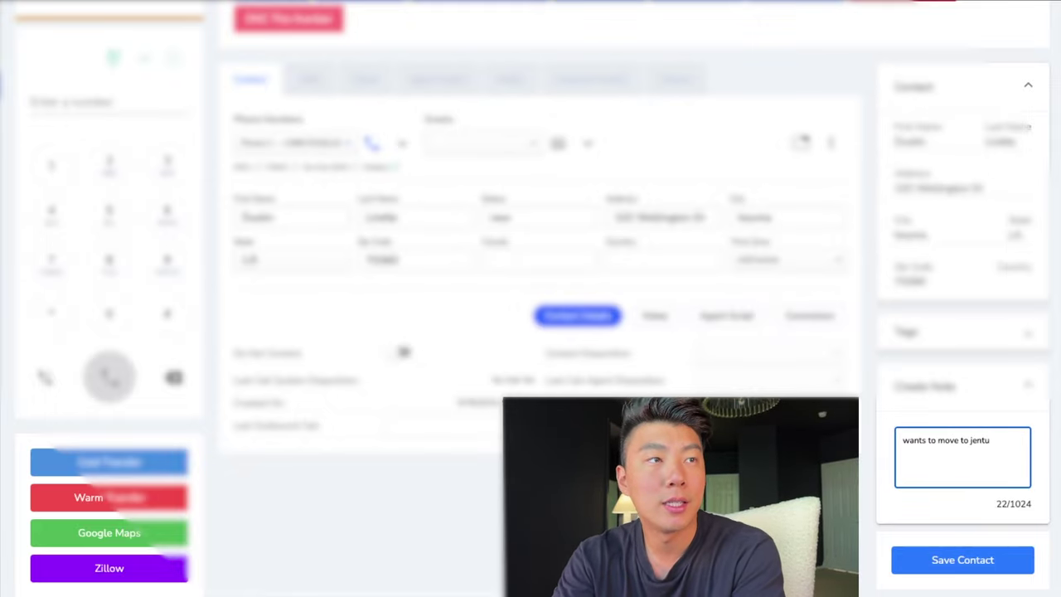
type("kentucky rto be with fa")
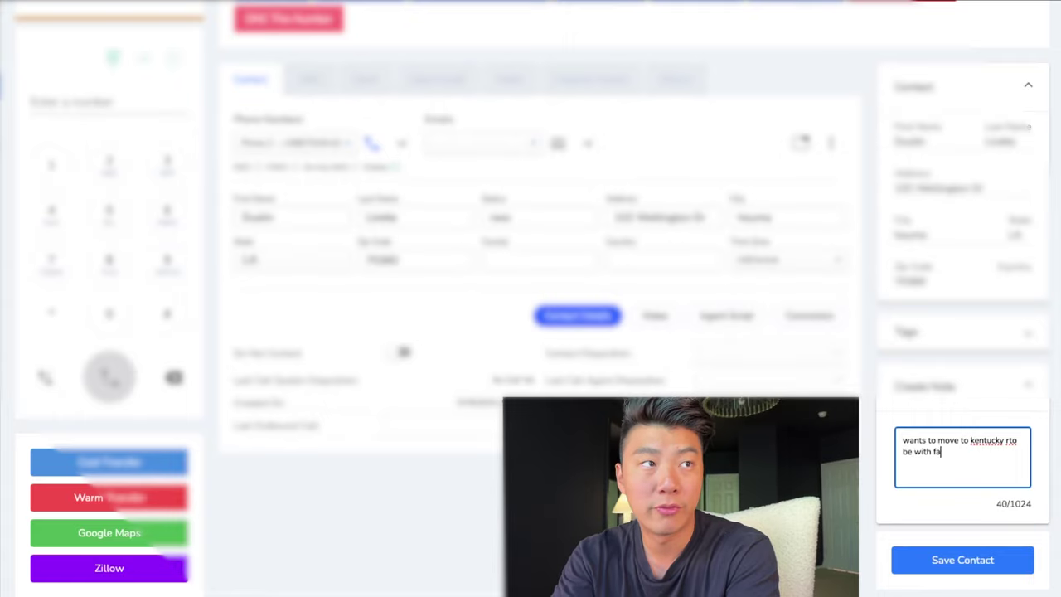
type("mily in 2 years when ma")
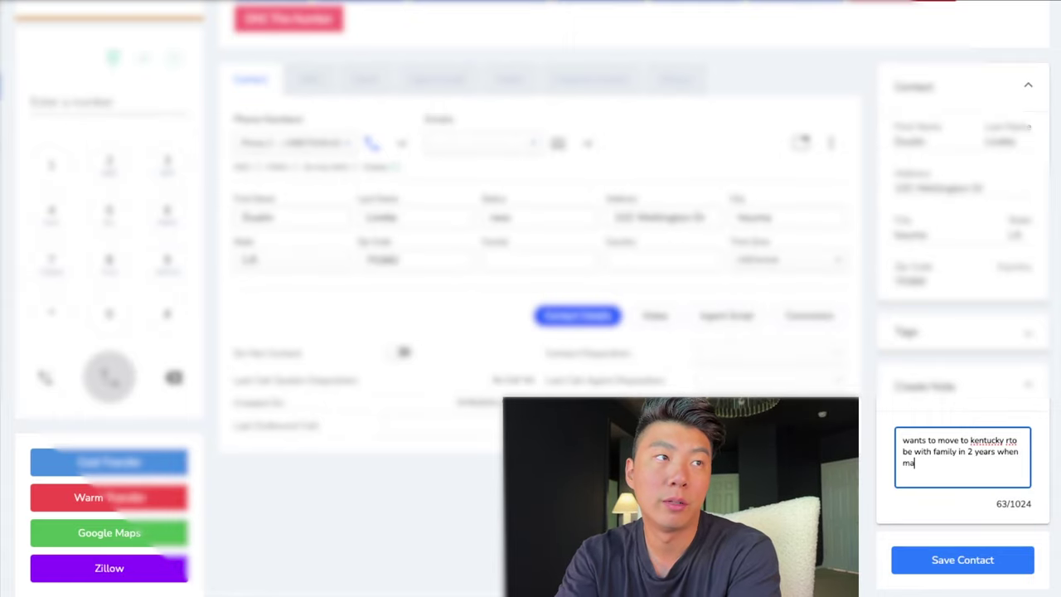
type("rket goes up. Ha")
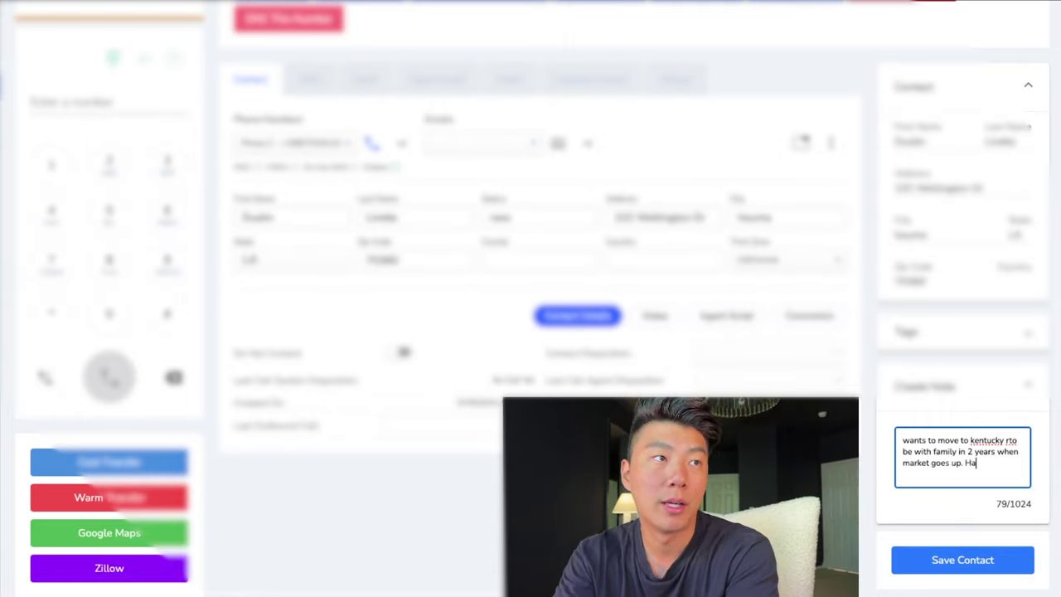
type("s to make financial ")
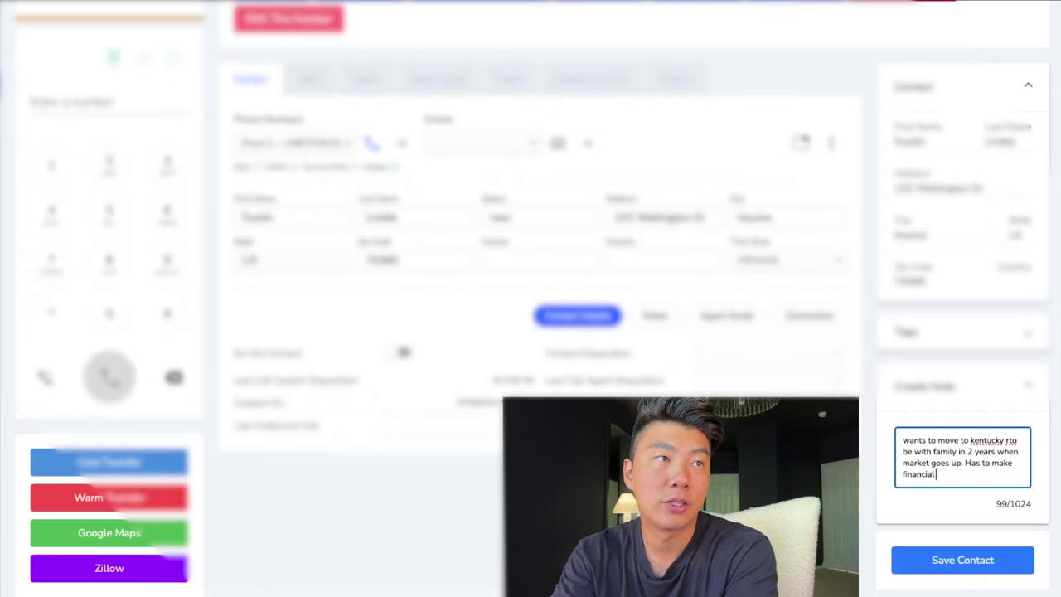
type("sense.")
- Add the contact's sample e-mail on a new line of the note
key("Return")
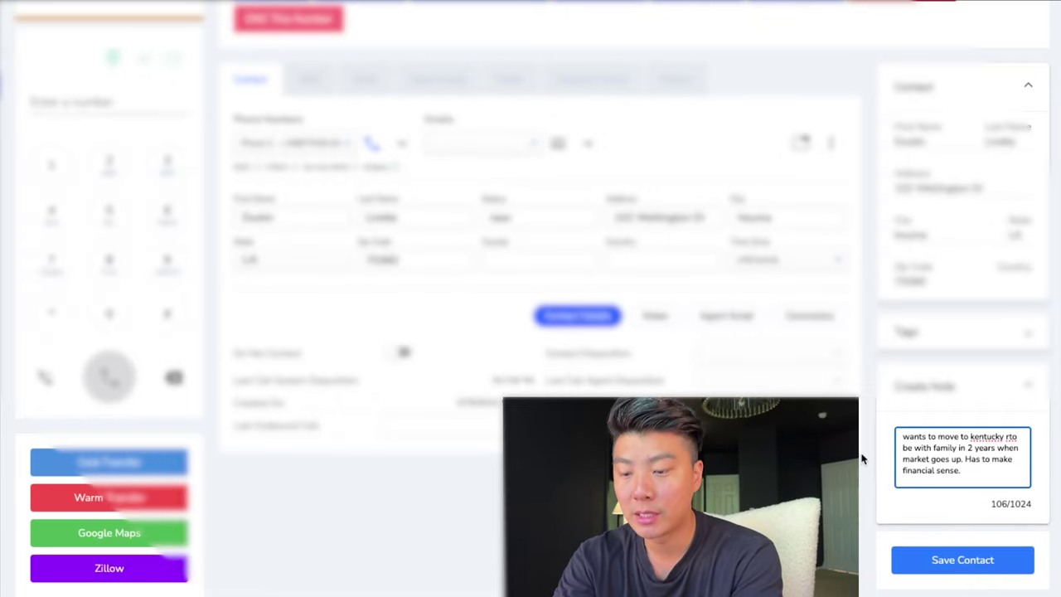
type("email.c")
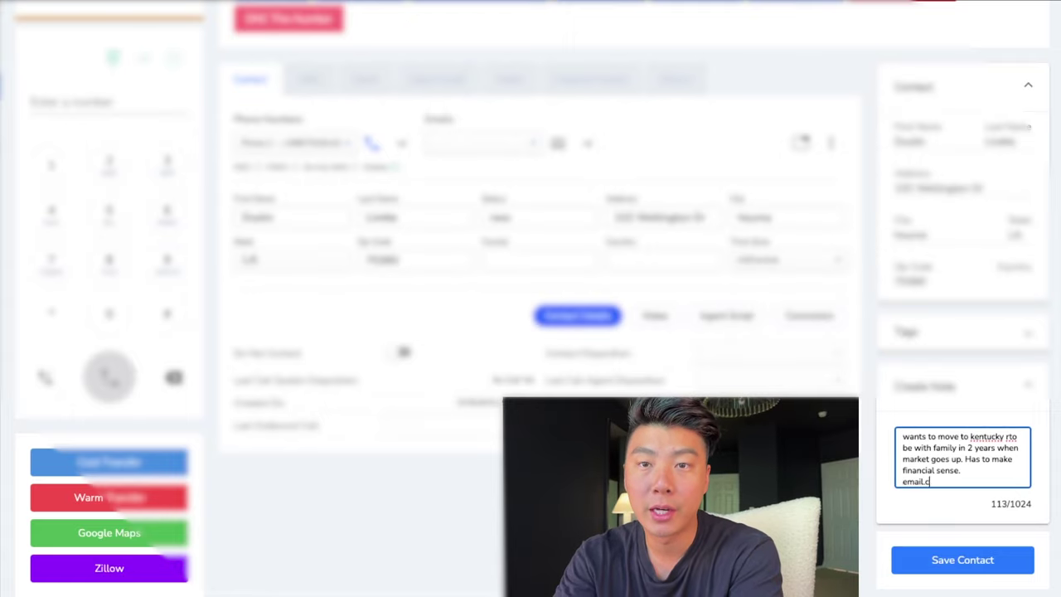
key("BackSpace")
type("email.com")
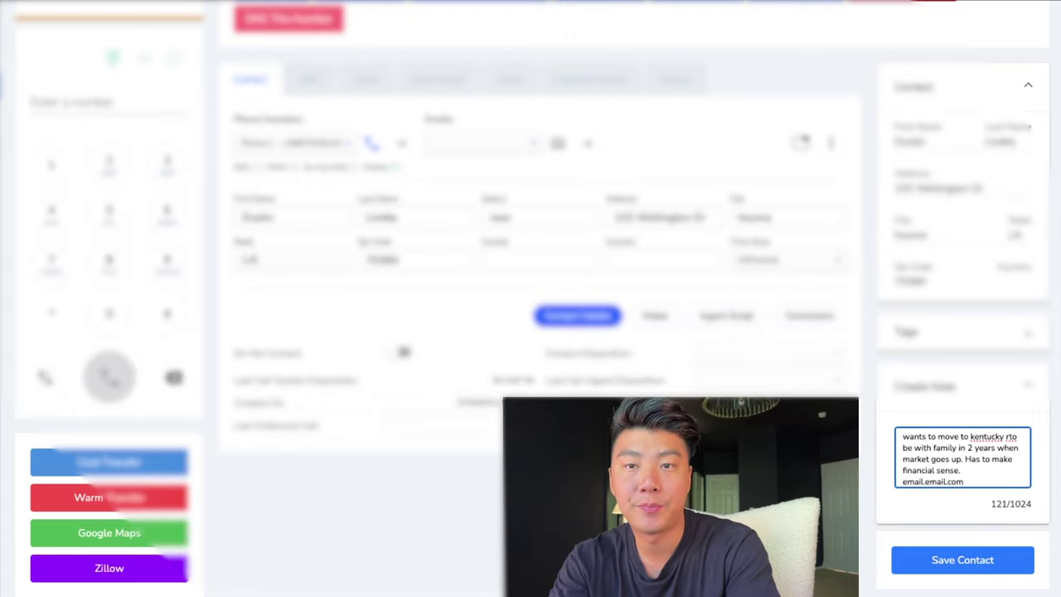
- Copy the e-mail text from the note and start creating a new e-mail address for the contact
key("ctrl+shift+Left")
key("ctrl+shift+Left")
key("ctrl+shift+Left")
key("ctrl+c")
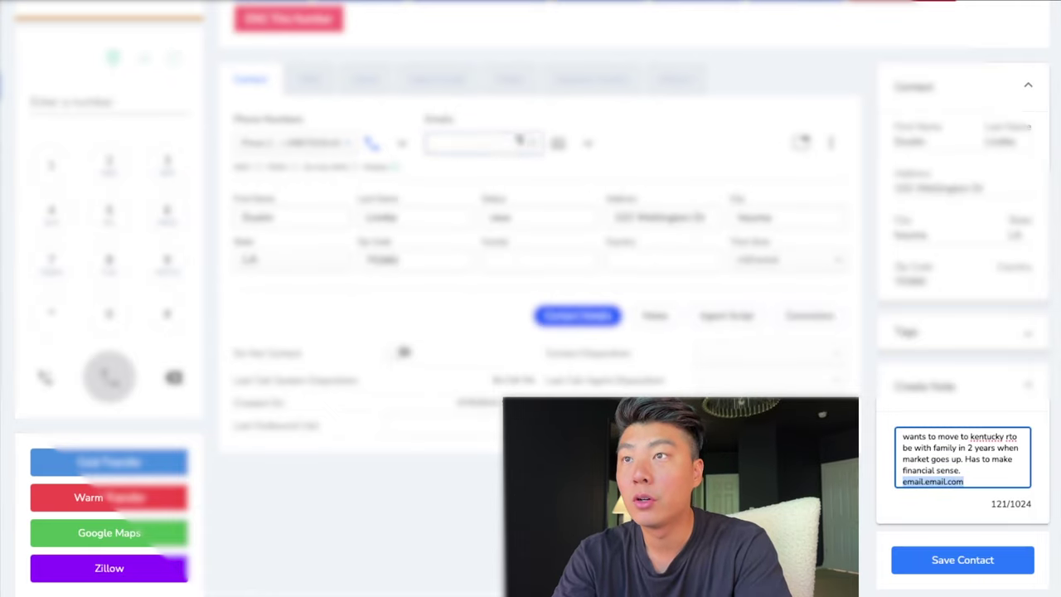
left_click(520, 141)
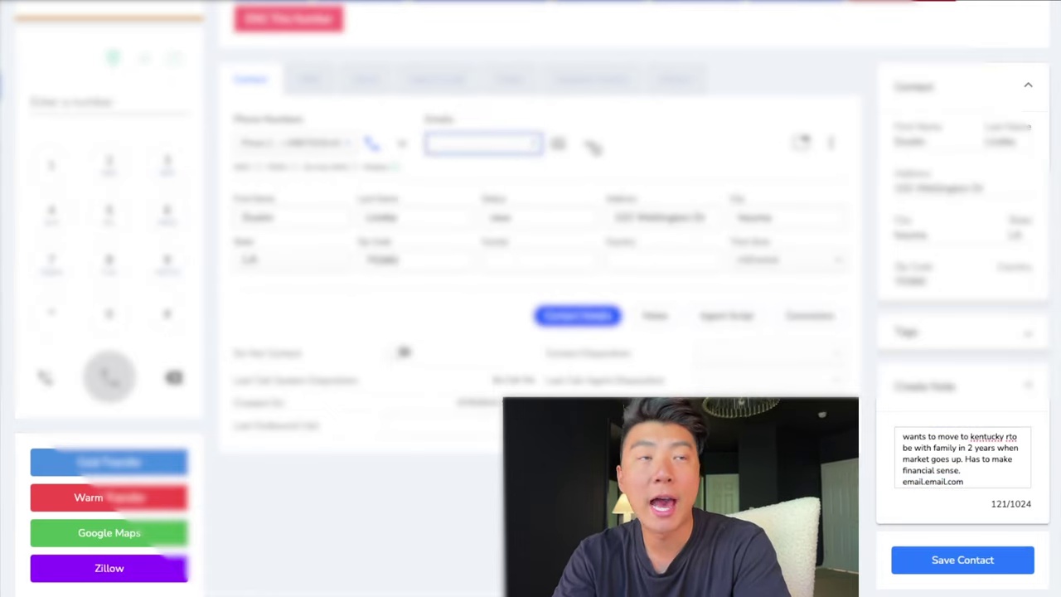
left_click(592, 144)
left_click(620, 180)
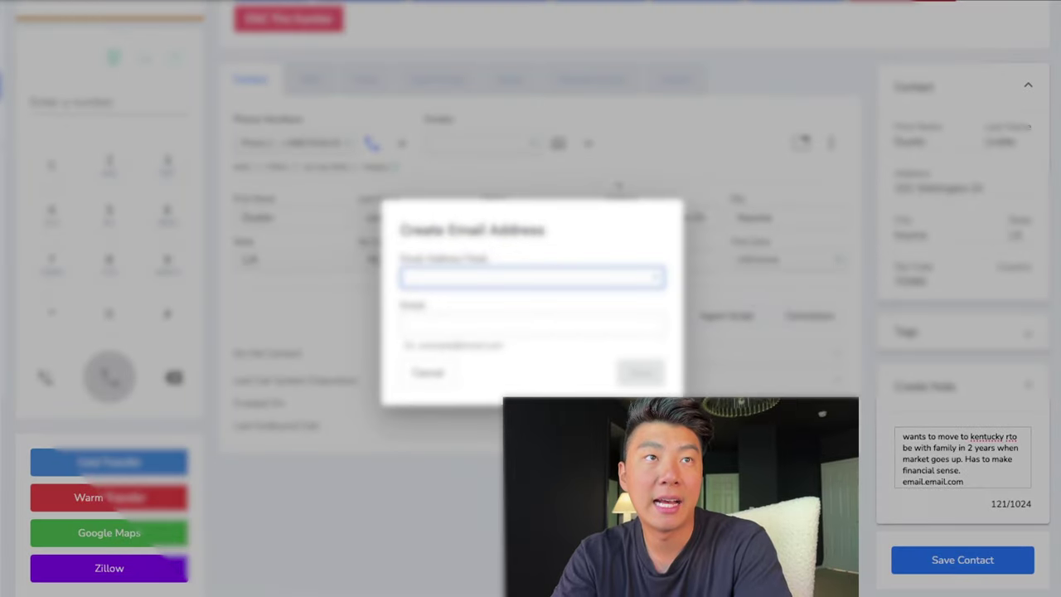
- Choose the Email address field, paste the contact's e-mail, replace its first dot with an @ sign, and save the address
left_click(497, 282)
left_click(498, 300)
left_click(507, 325)
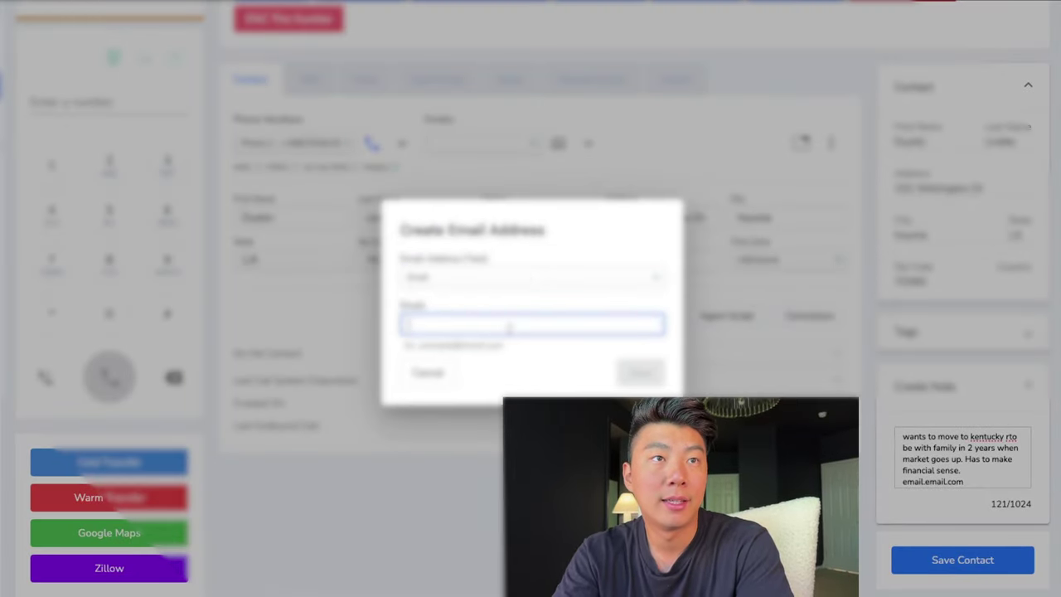
key("ctrl+v")
left_click(637, 373)
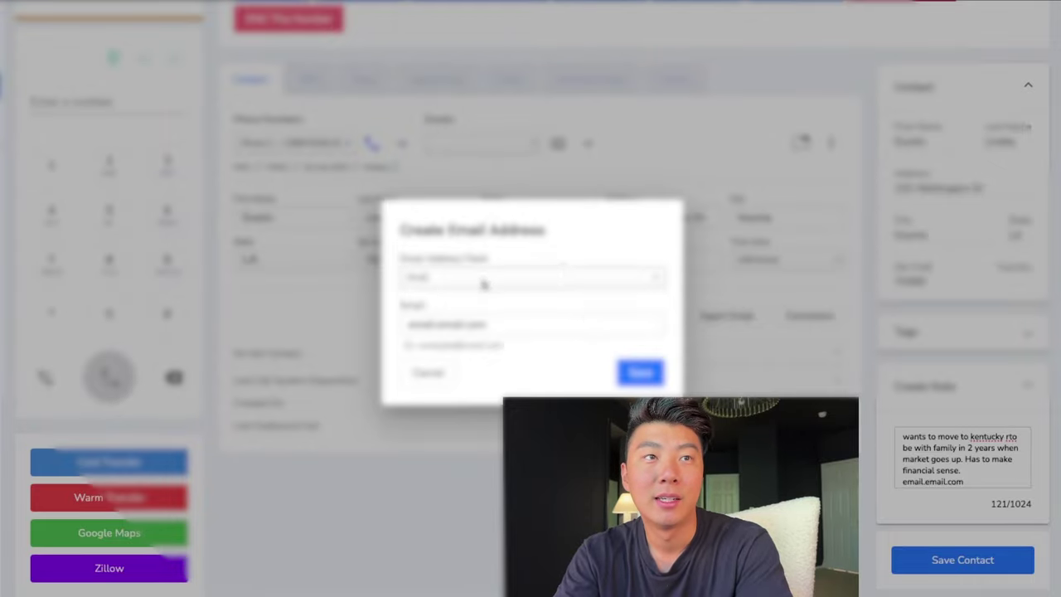
left_click(440, 324)
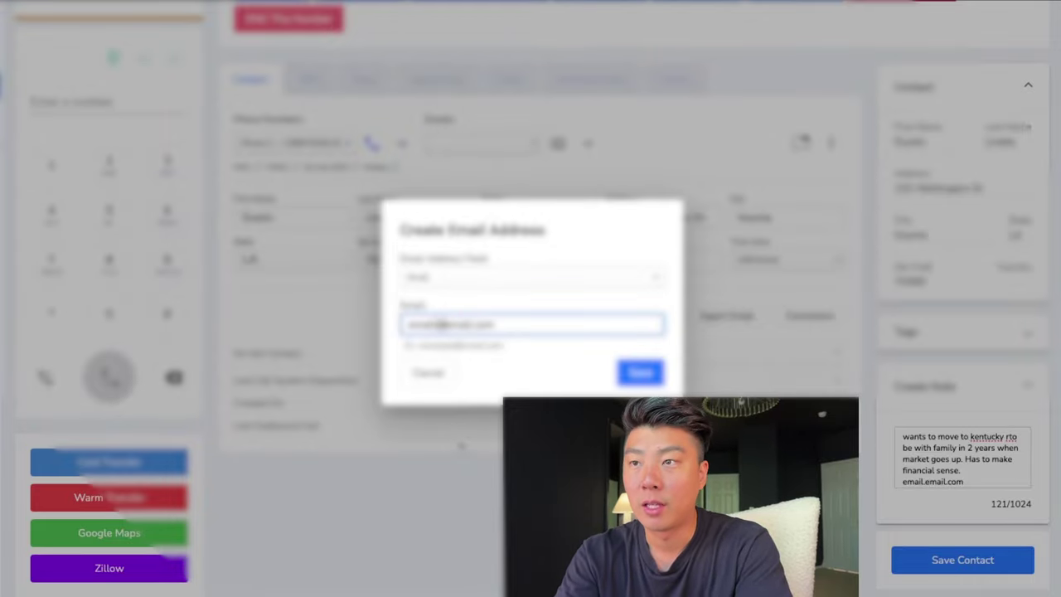
left_click(640, 372)
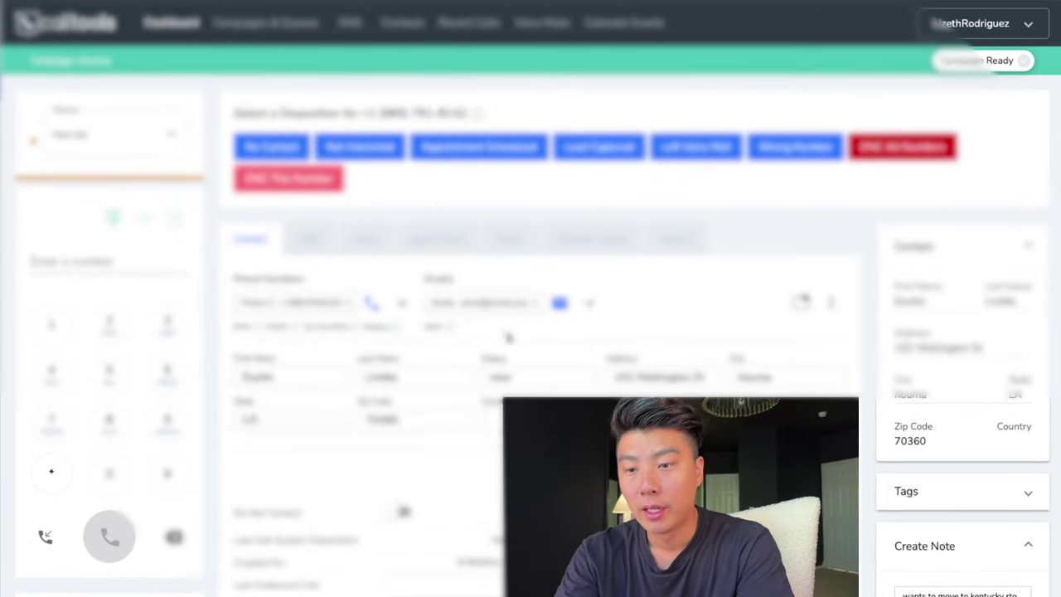
- Save the contact together with the written note
scroll(99, 415, "down", 2)
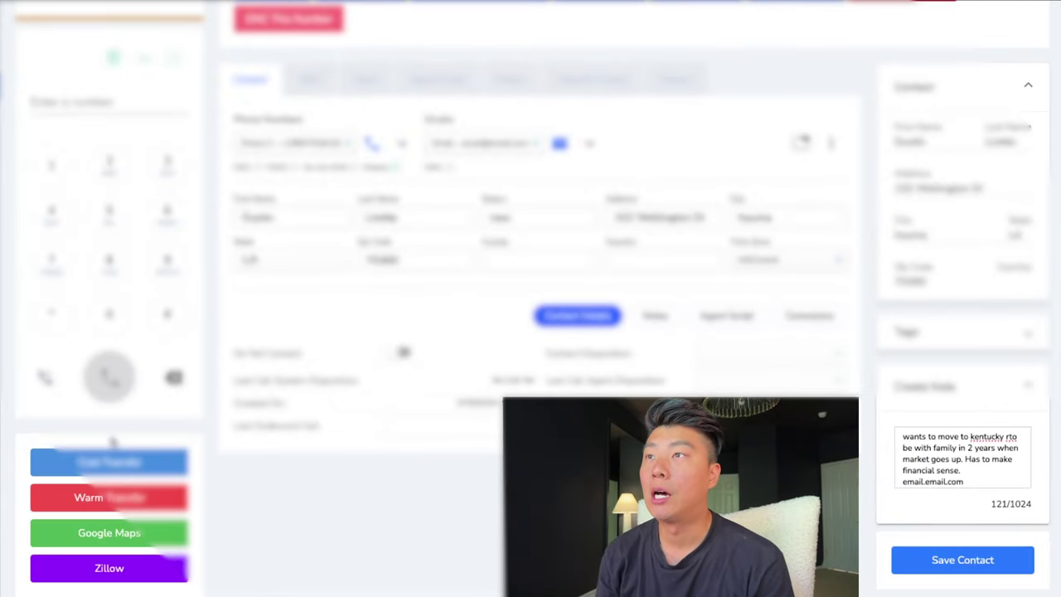
scroll(113, 442, "up", 2)
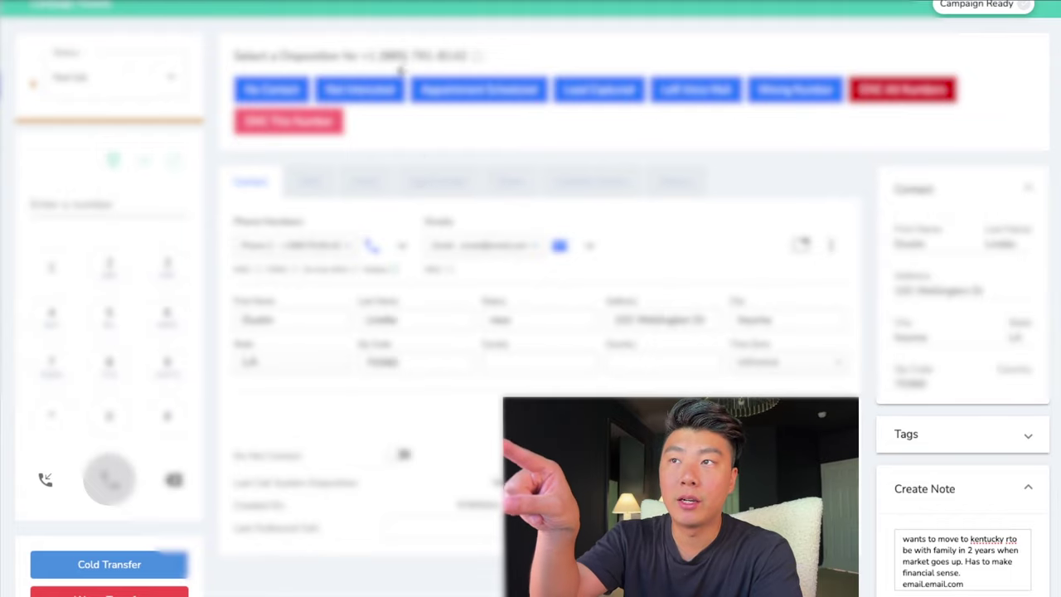
scroll(107, 431, "down", 2)
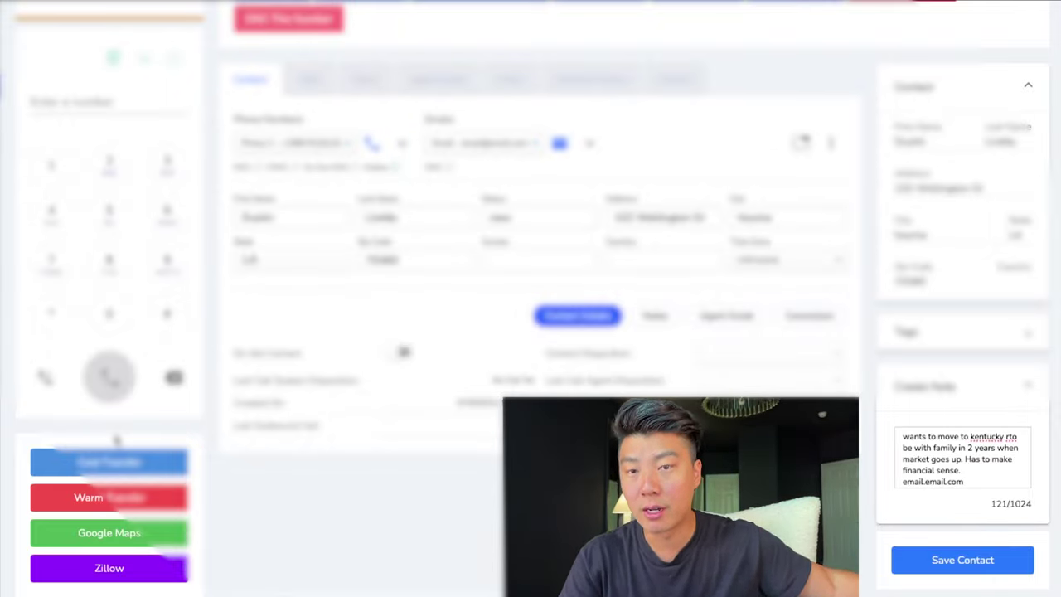
left_click_drag(903, 436, 984, 464)
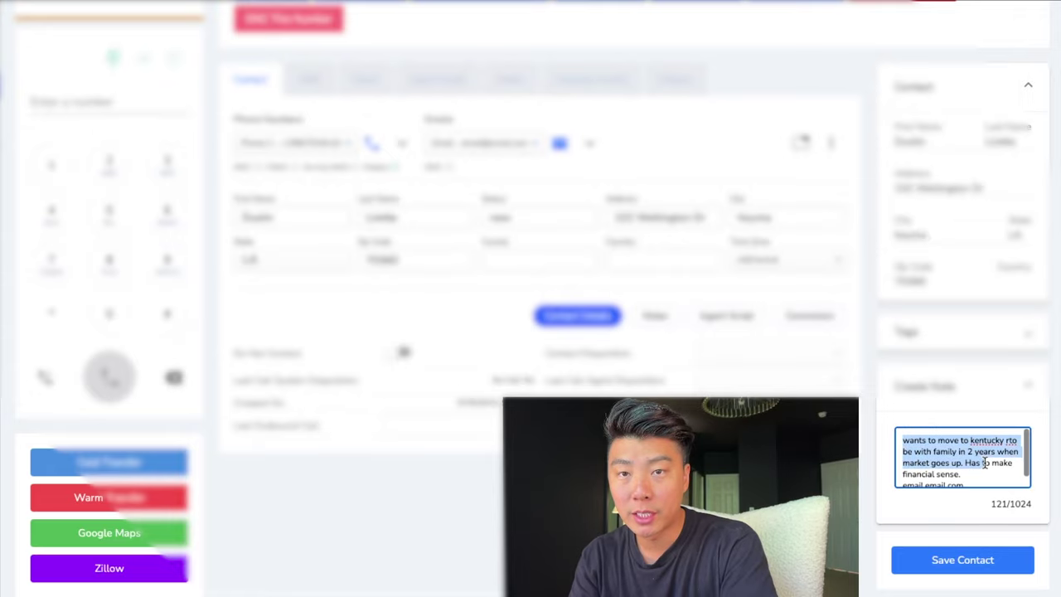
left_click(949, 566)
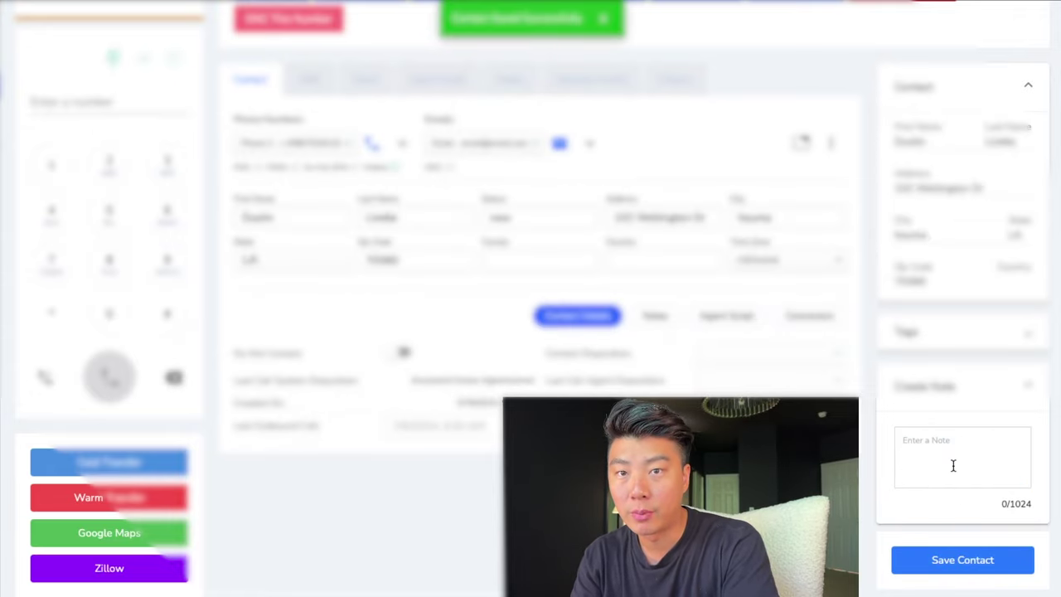
- Review the saved note in the contact's notes and return to the contact details
left_click(509, 81)
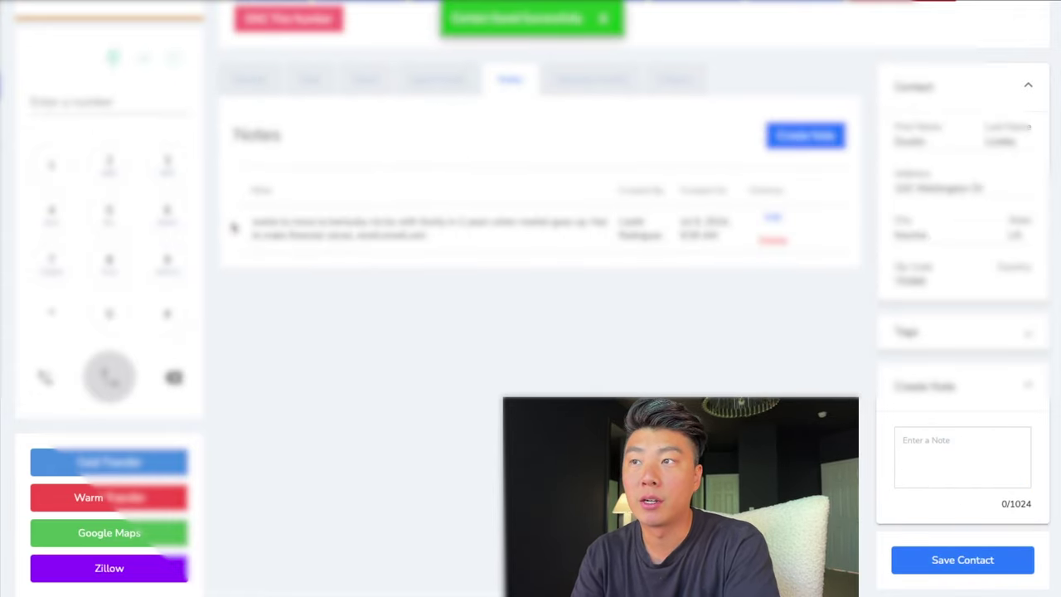
left_click_drag(235, 227, 426, 239)
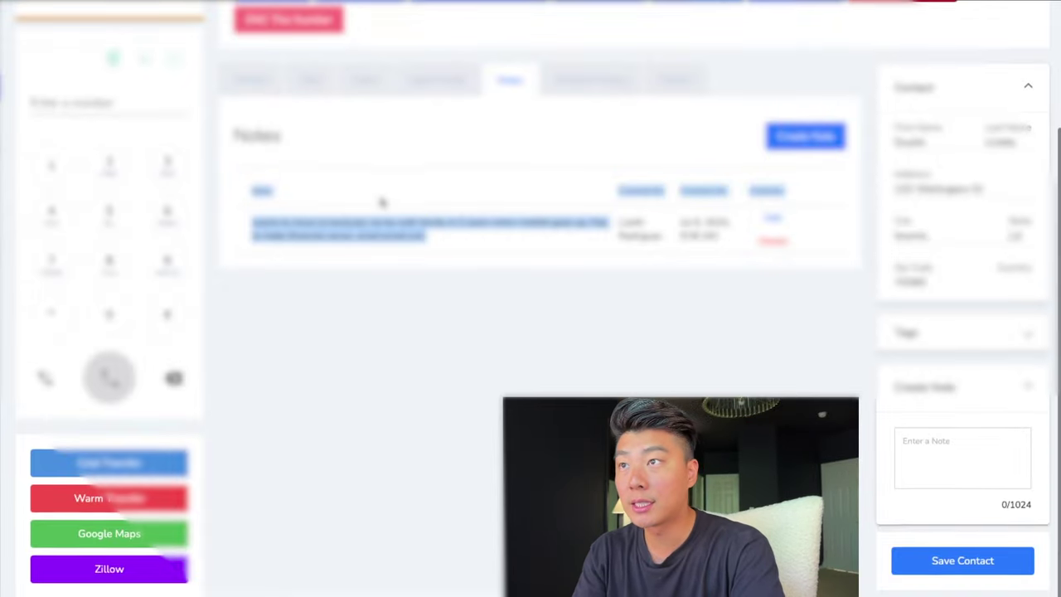
scroll(381, 202, "up", 2)
left_click(247, 241)
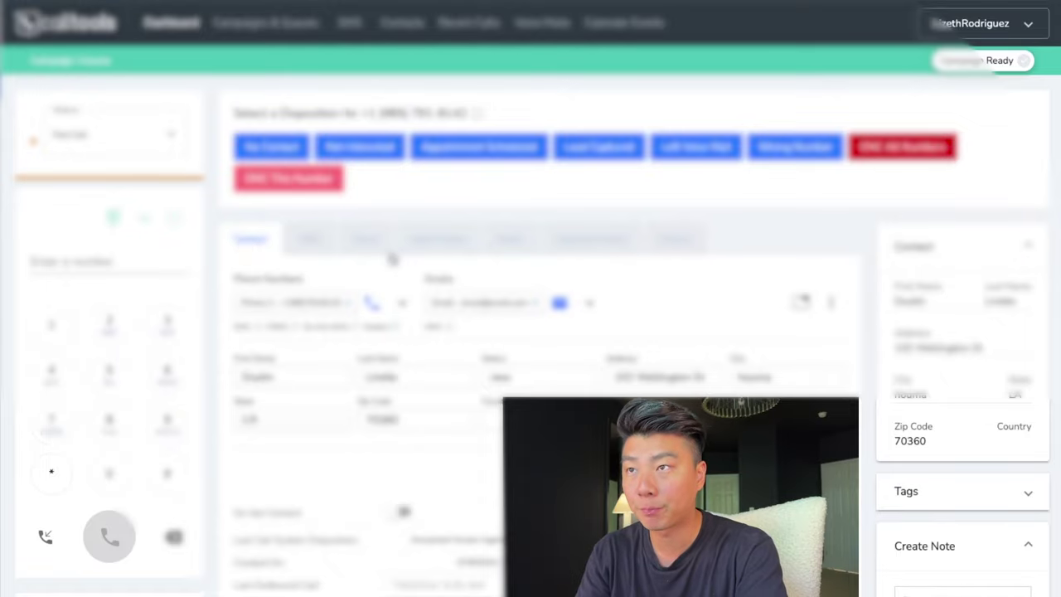
scroll(390, 254, "down", 1)
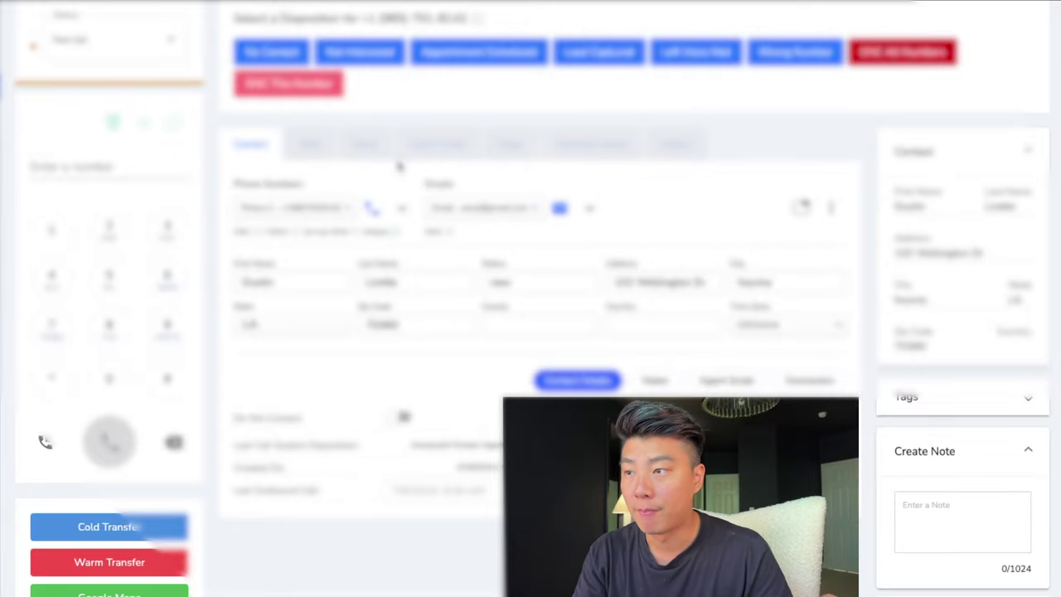
scroll(375, 184, "down", 1)
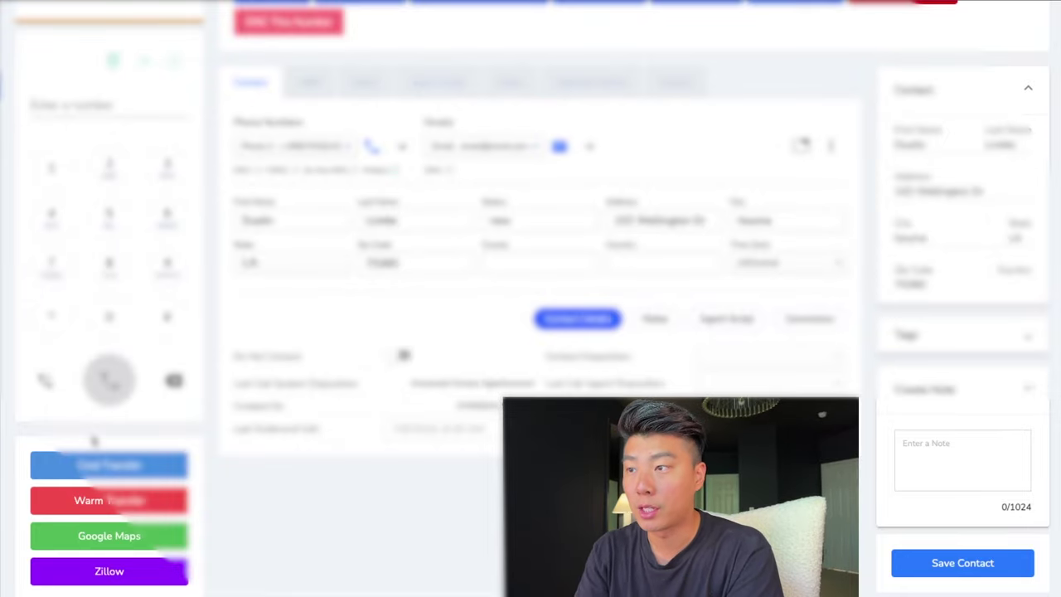
scroll(93, 439, "up", 1)
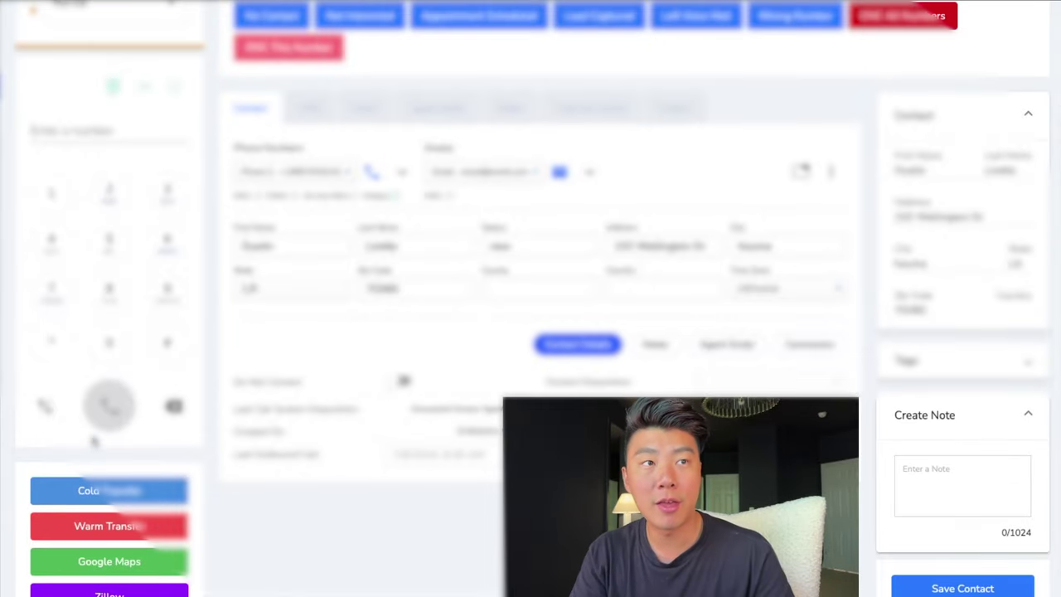
scroll(92, 439, "up", 3)
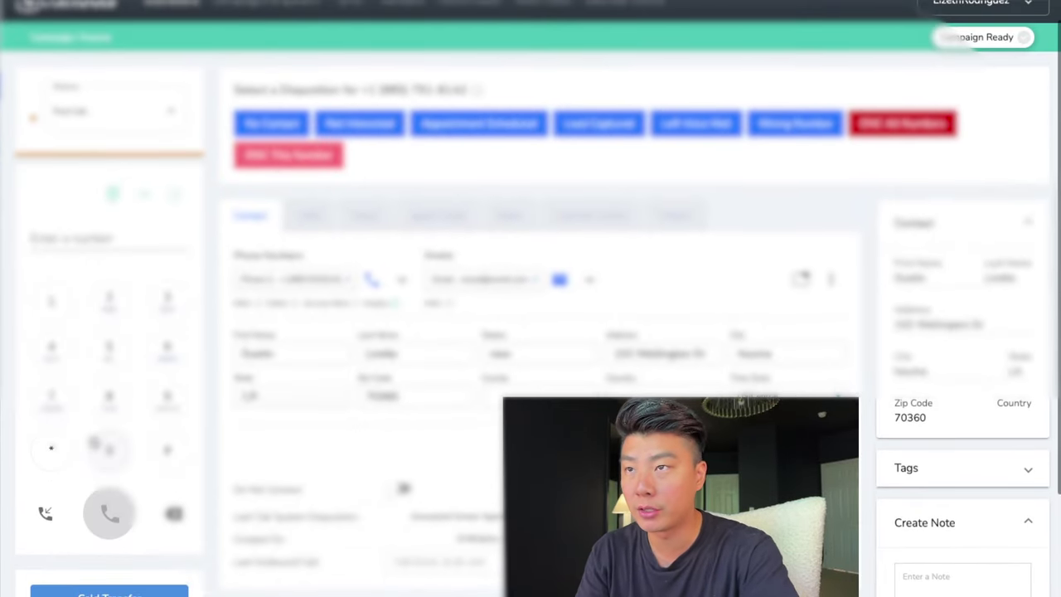
scroll(400, 148, "up", 1)
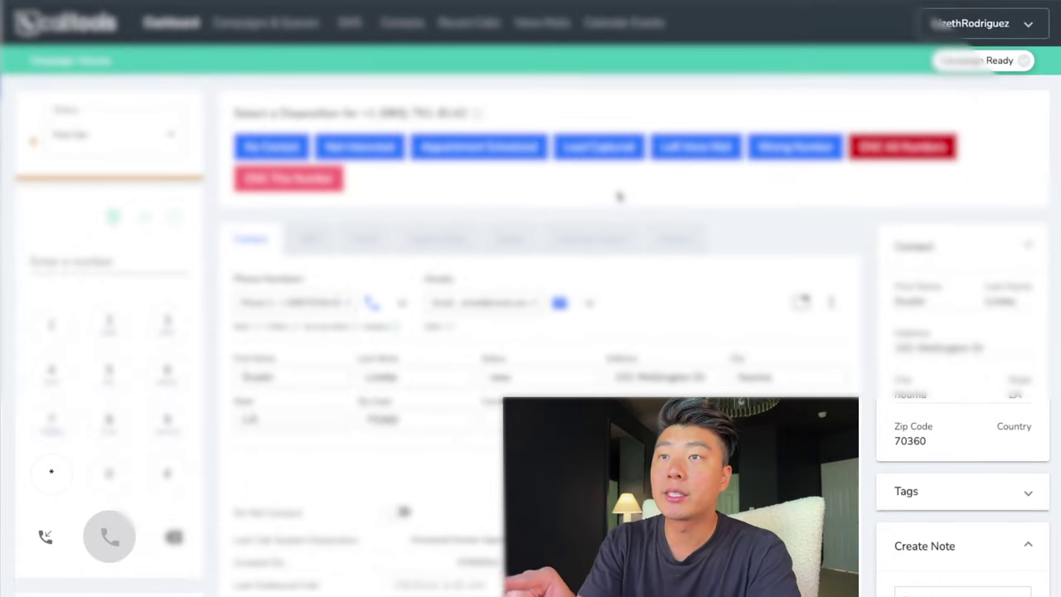
- Reopen the contact's notes, reread the saved note, and check its edit option
scroll(587, 263, "down", 1)
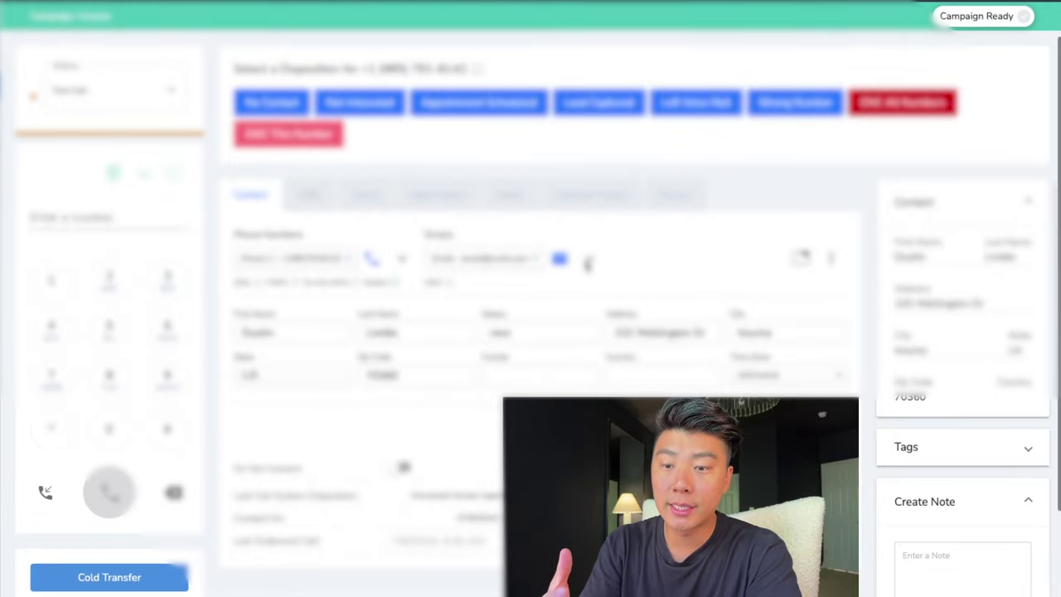
scroll(587, 263, "down", 3)
left_click(501, 75)
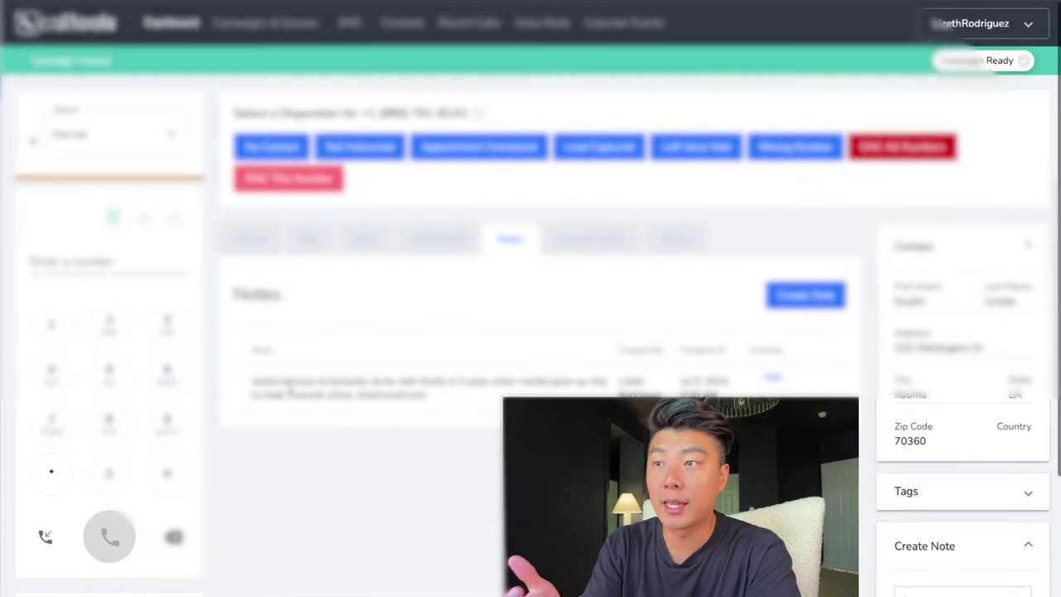
left_click_drag(241, 391, 497, 427)
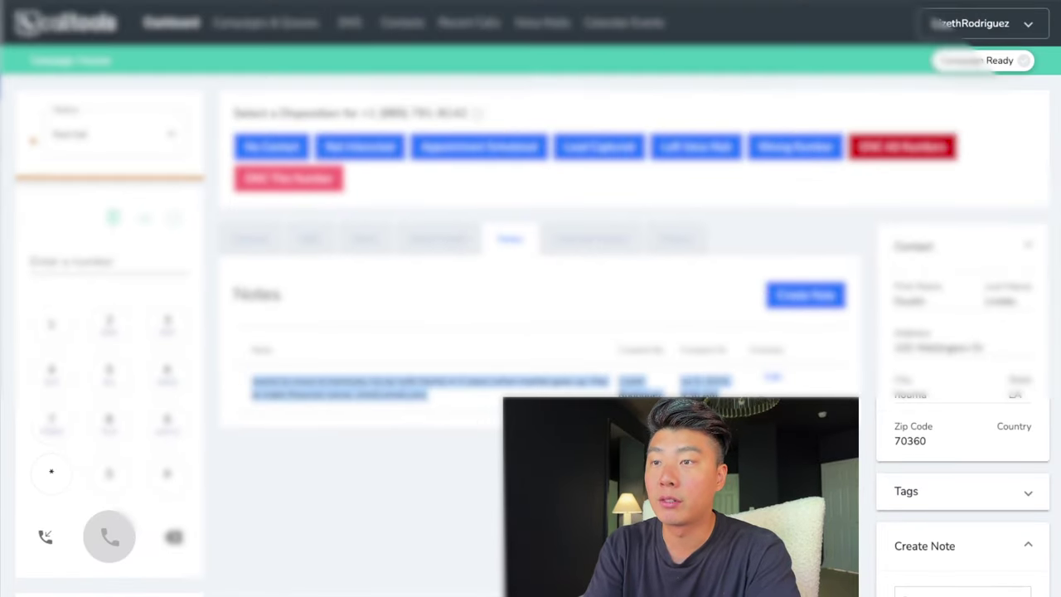
left_click(462, 423)
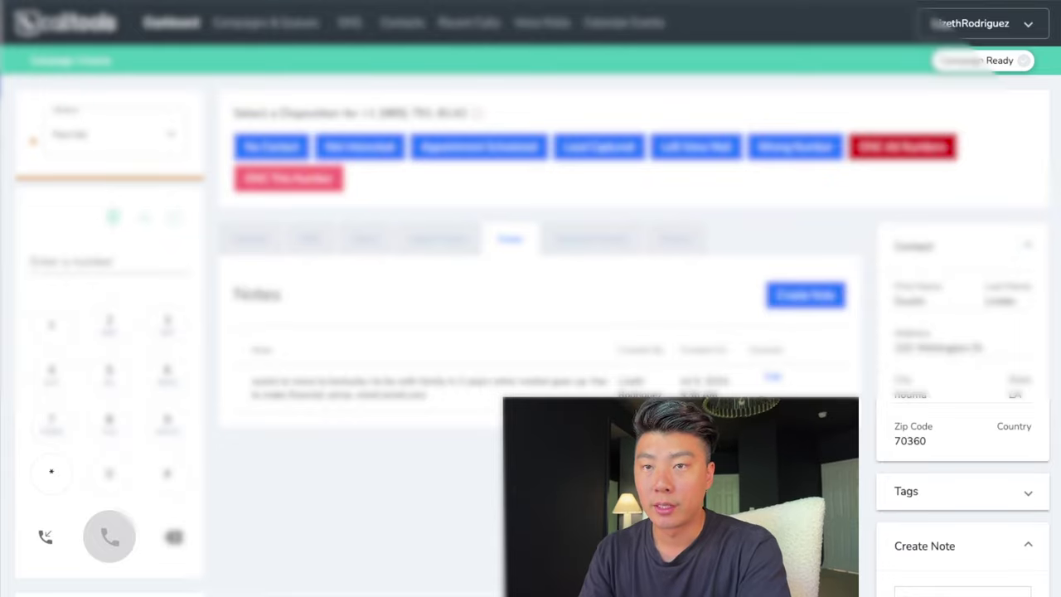
left_click(773, 378)
- Return to the contact details and disposition the finished call as Not Interested
left_click(240, 240)
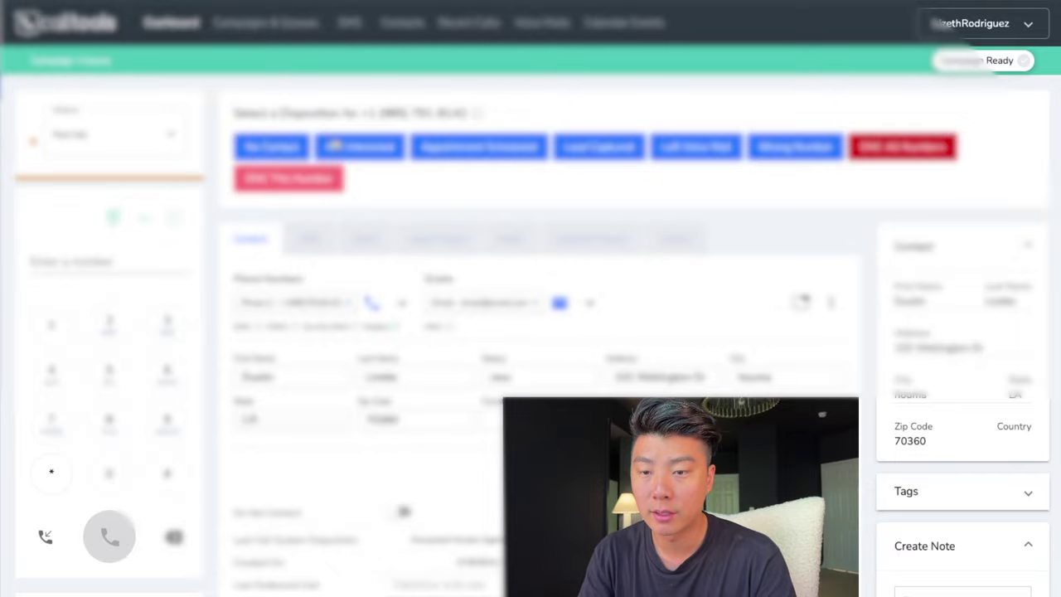
left_click(370, 152)
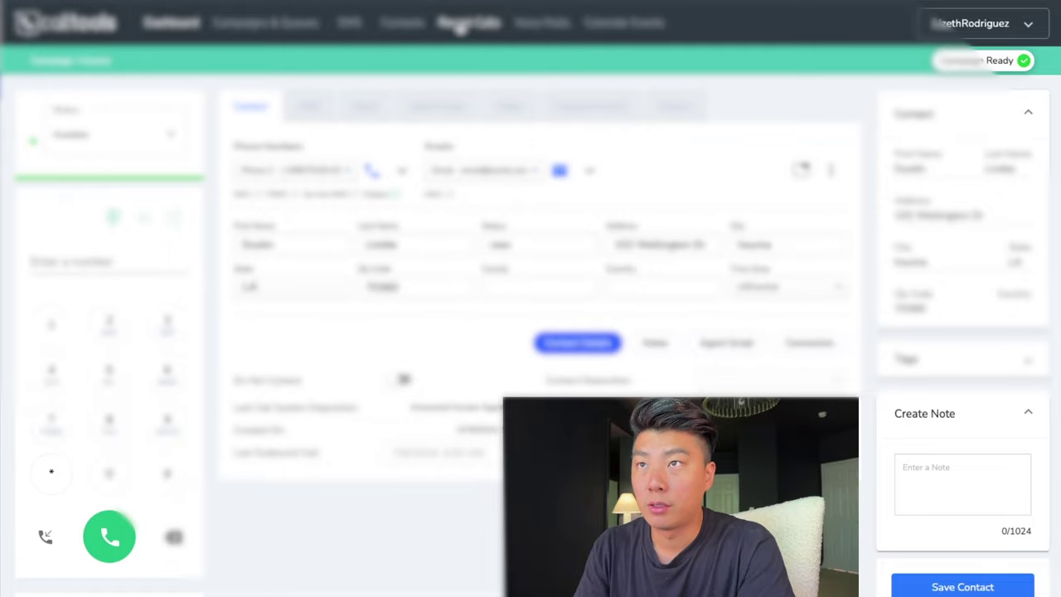
- Glance at the recent calls, return to the dashboard, and set the agent status to Not Available
left_click(479, 31)
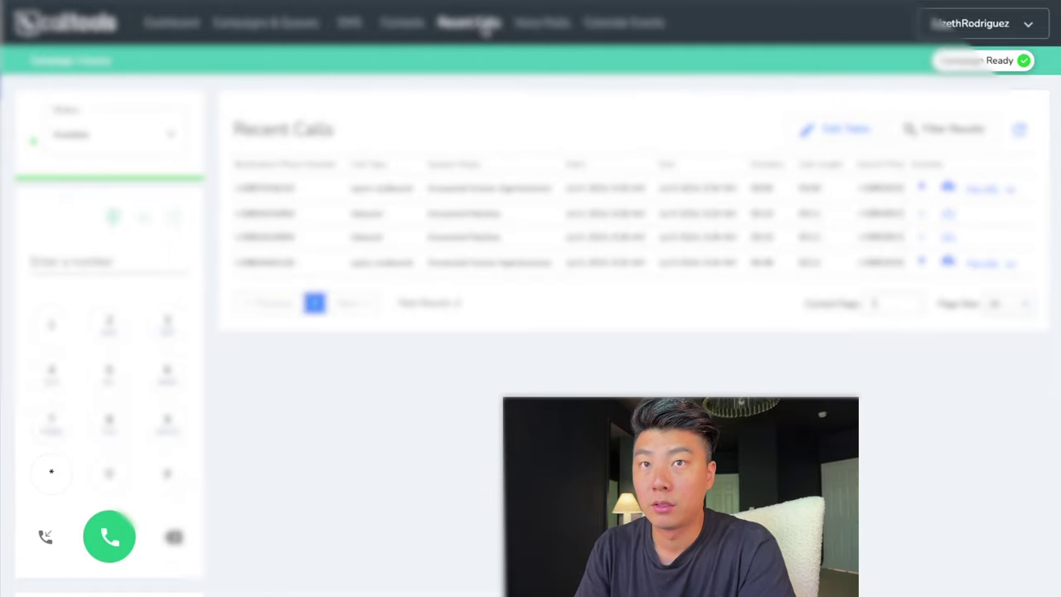
left_click(171, 23)
left_click(107, 135)
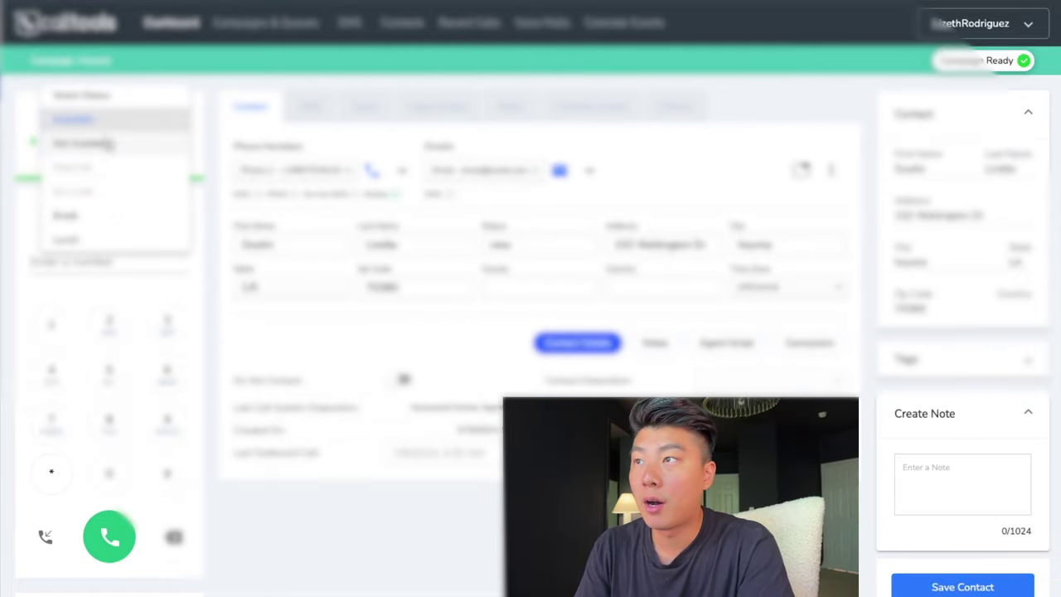
left_click(81, 143)
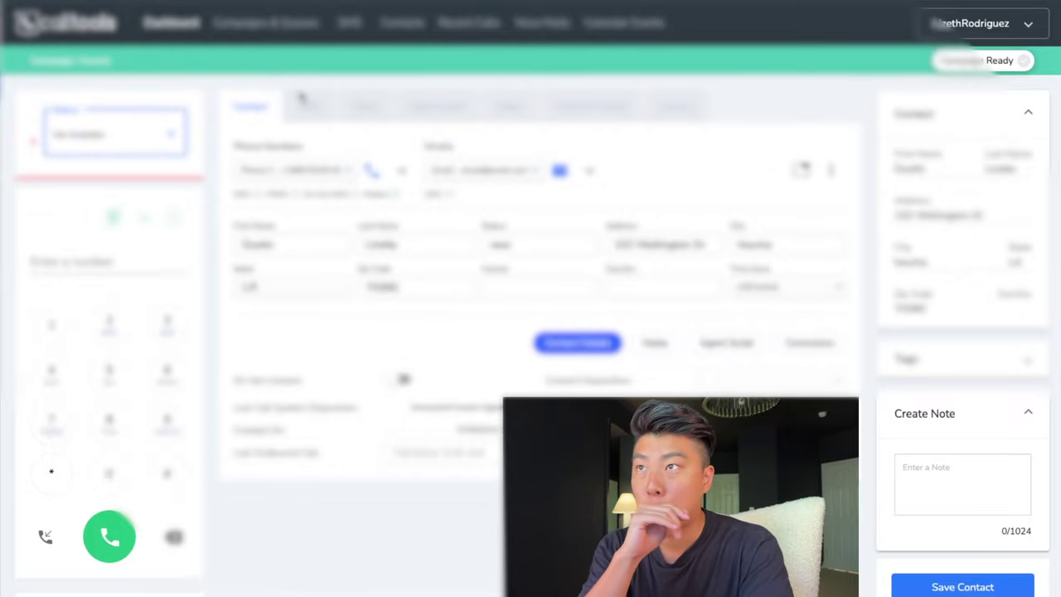
- View the agent's campaigns and queues, and play the newest call's recording from the recent calls
left_click(265, 22)
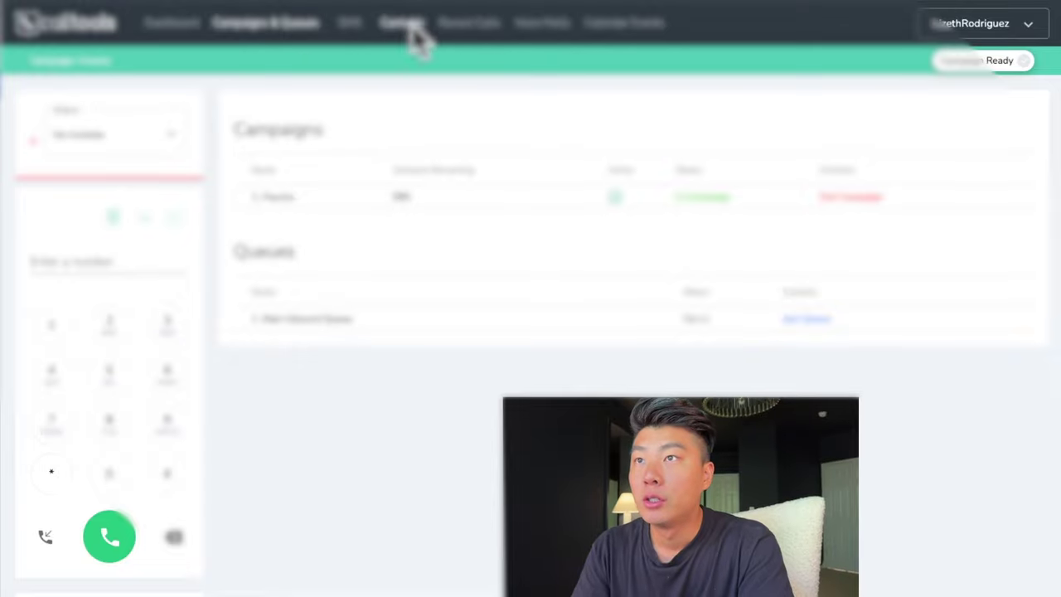
left_click(471, 25)
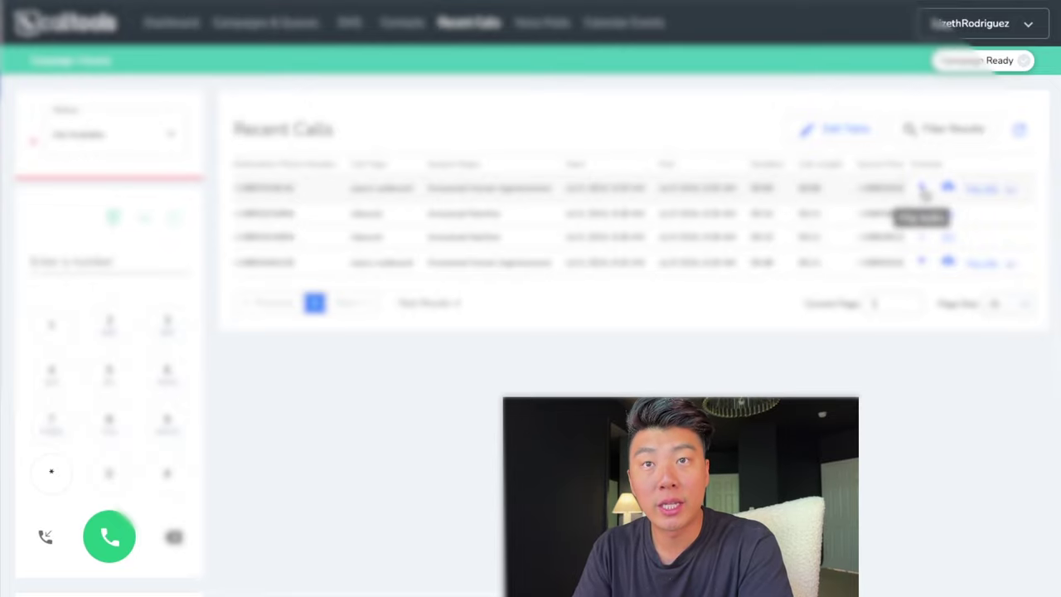
left_click(924, 189)
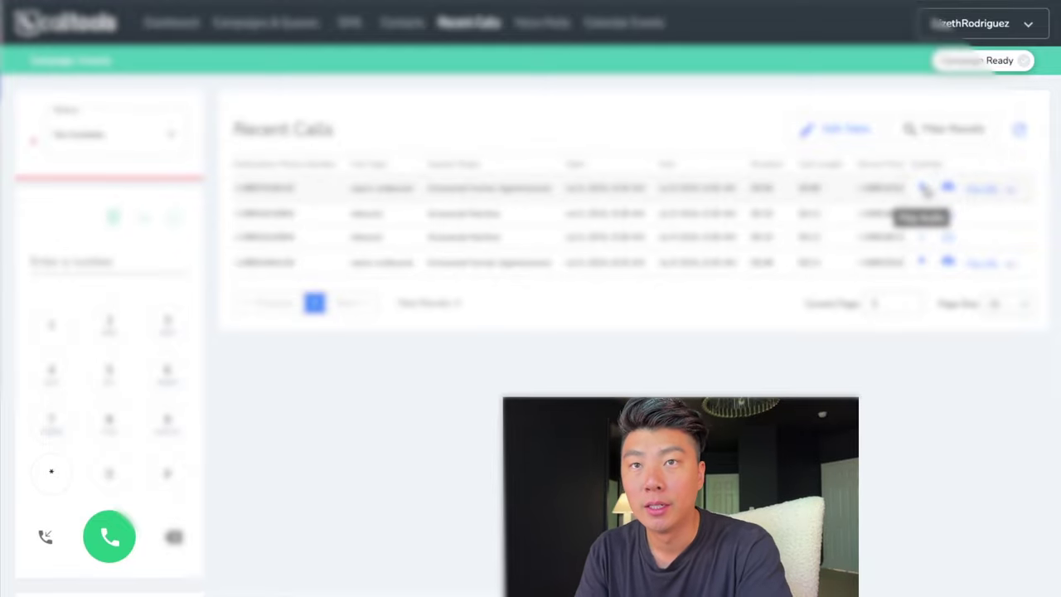
- Copy the recording link of the newest recent call and close the link popup
left_click(991, 189)
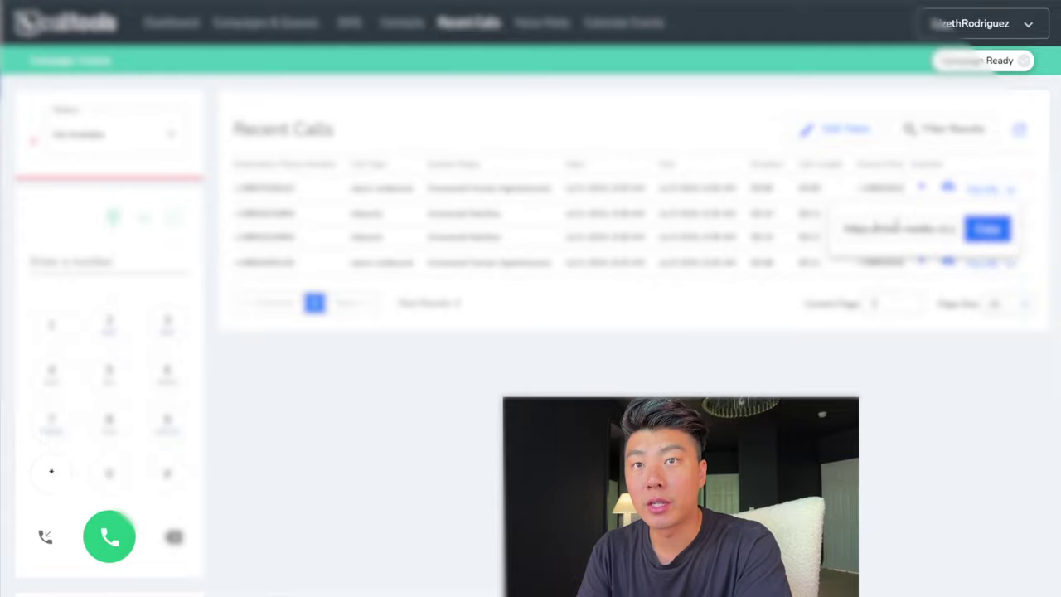
left_click(1009, 231)
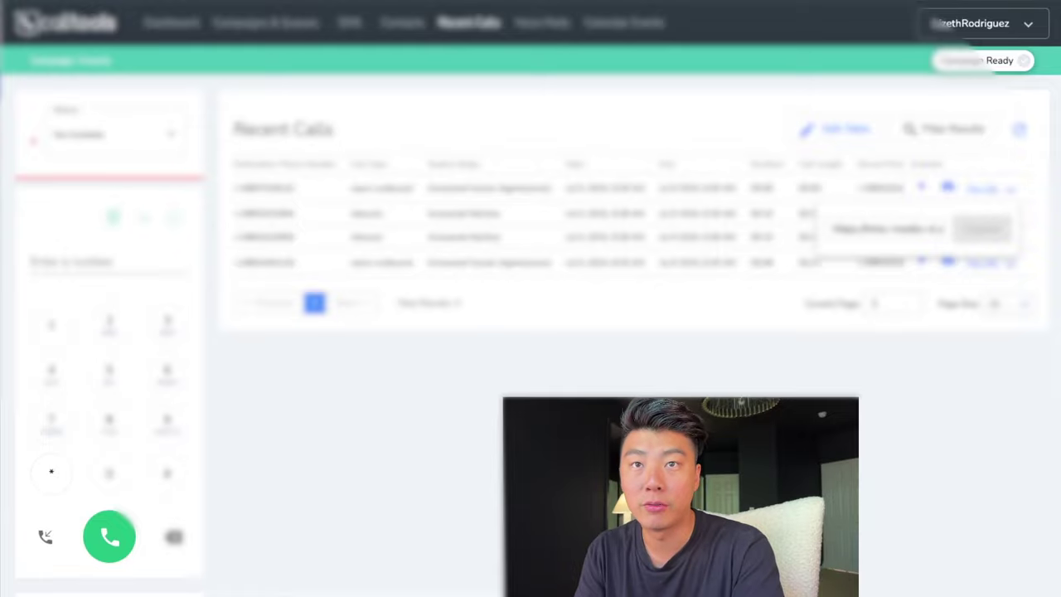
left_click(982, 170)
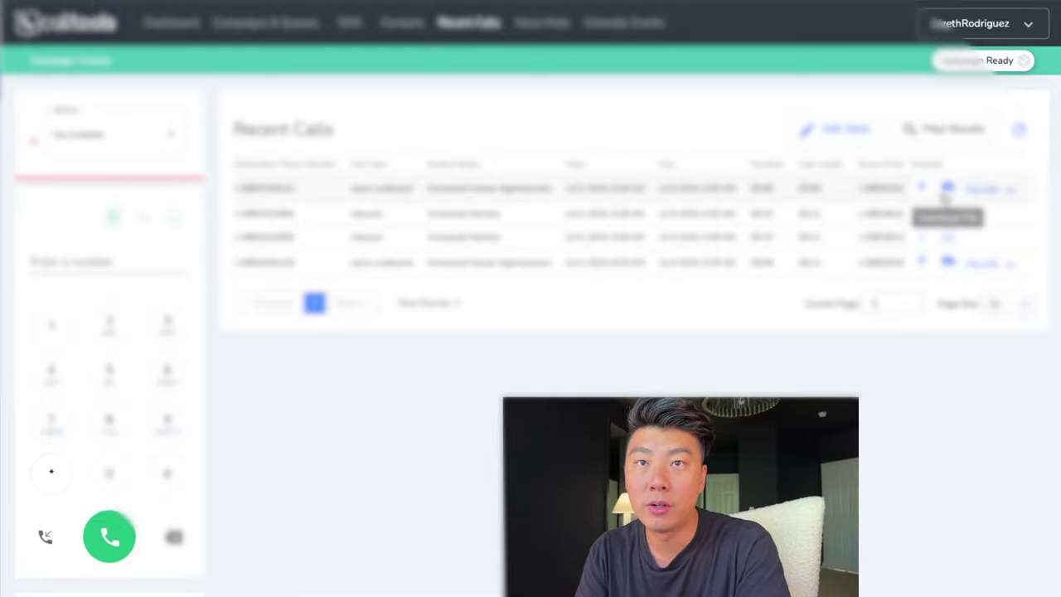
- Look through the remaining columns of the recent calls table, check the campaigns and queues, and return to the dashboard
scroll(867, 259, "right", 5)
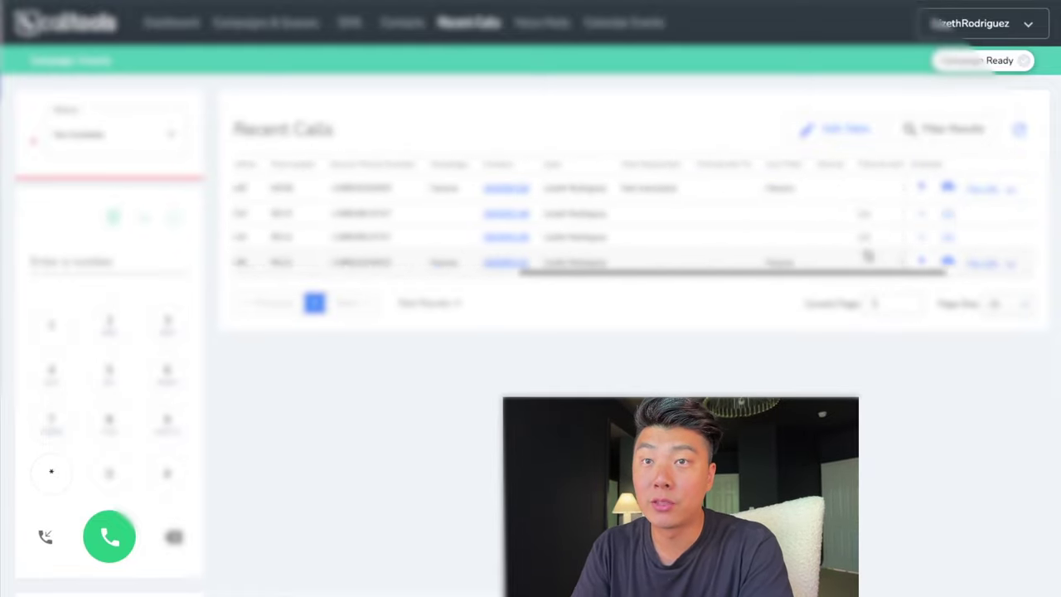
scroll(867, 259, "left", 5)
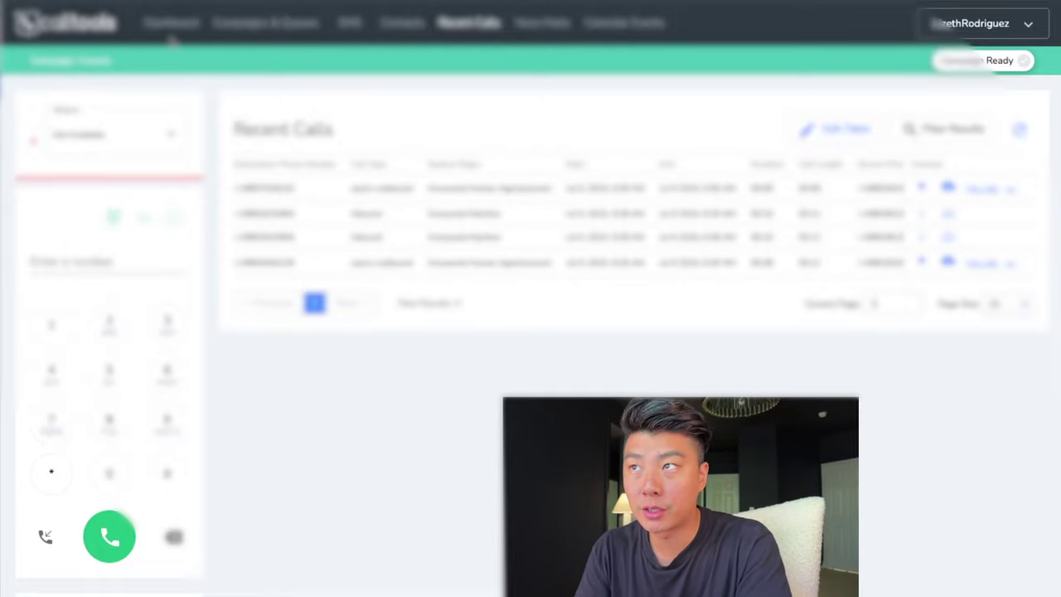
left_click(279, 24)
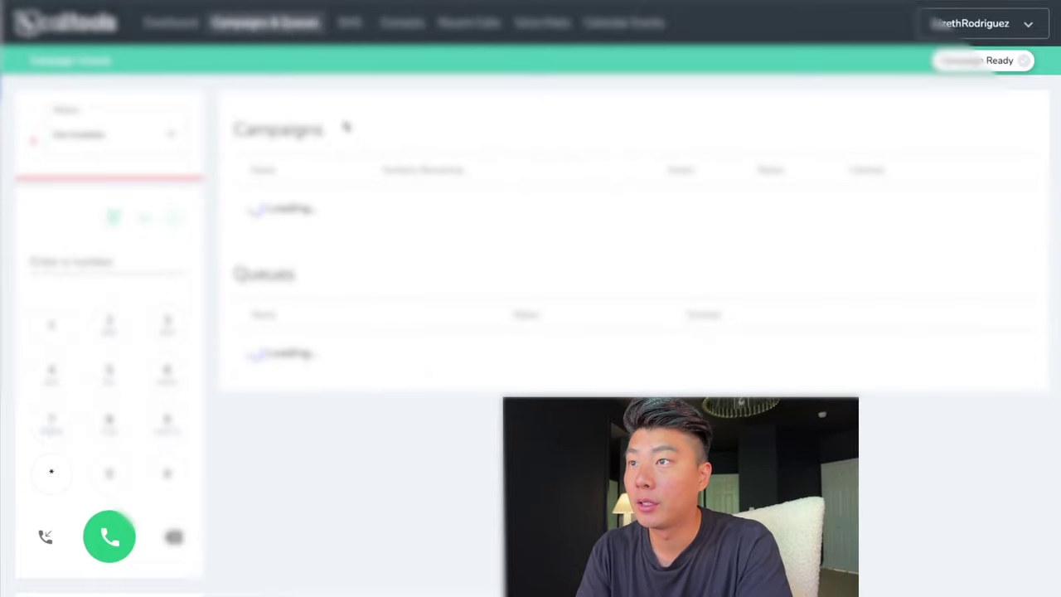
left_click(175, 26)
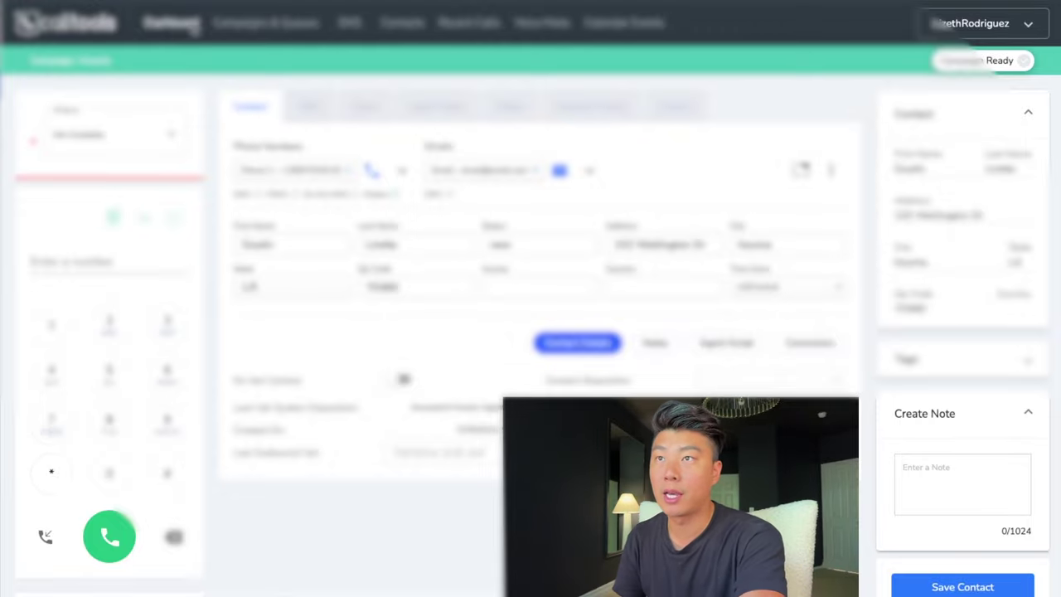
- Return to the recent calls and copy the newest call's recording link again
left_click(469, 23)
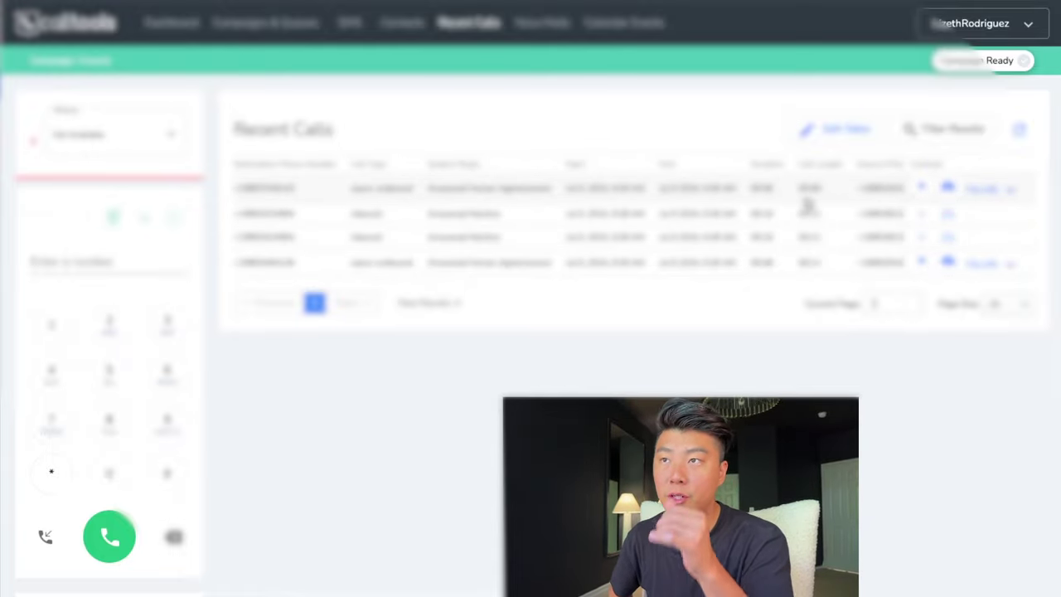
left_click(998, 193)
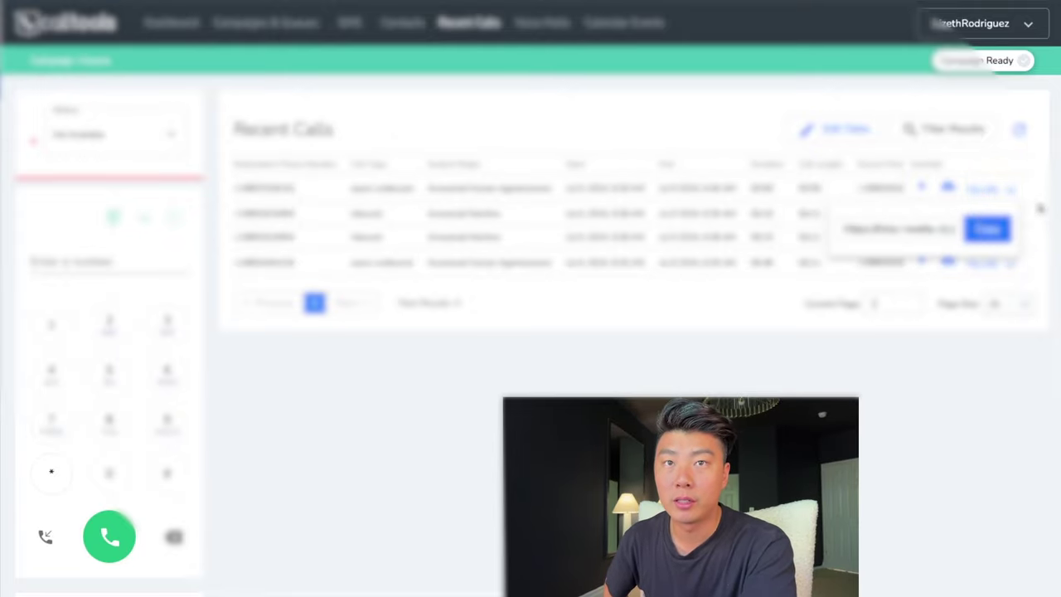
left_click(987, 234)
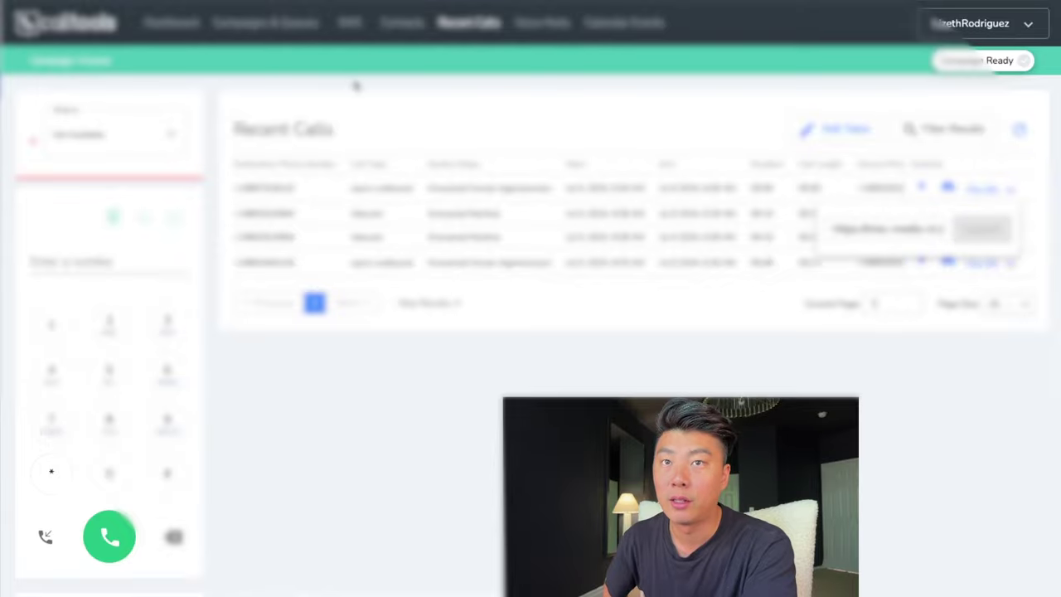
- Go back to the contact on the dashboard and paste the copied recording link into a new note
left_click(160, 20)
scroll(943, 344, "down", 2)
left_click(943, 343)
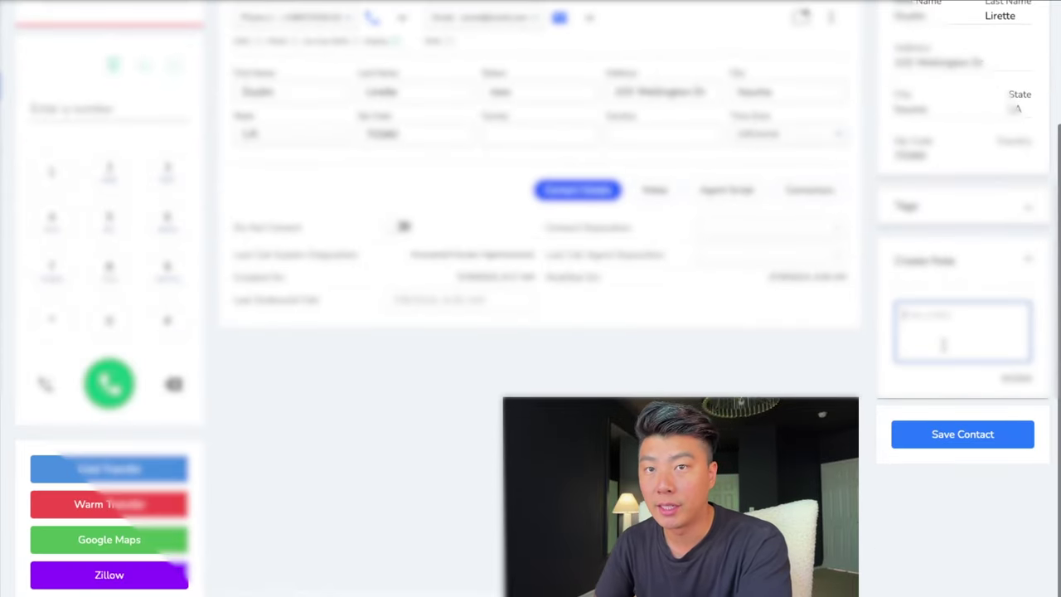
key("ctrl+v")
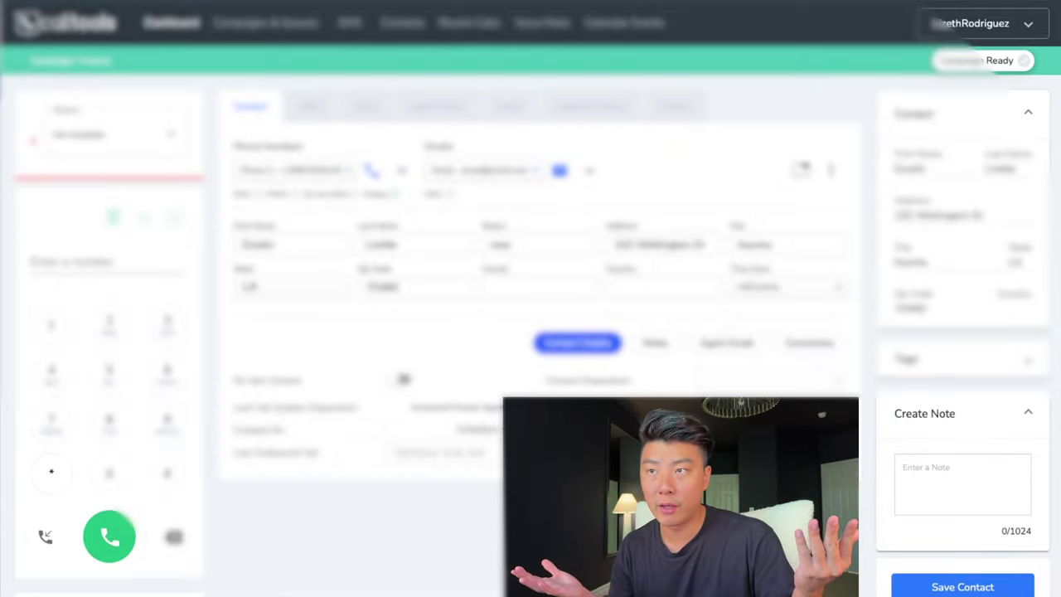
- Look up the contact's property on Zillow from the agent dashboard
scroll(531, 299, "down", 2)
left_click(116, 578)
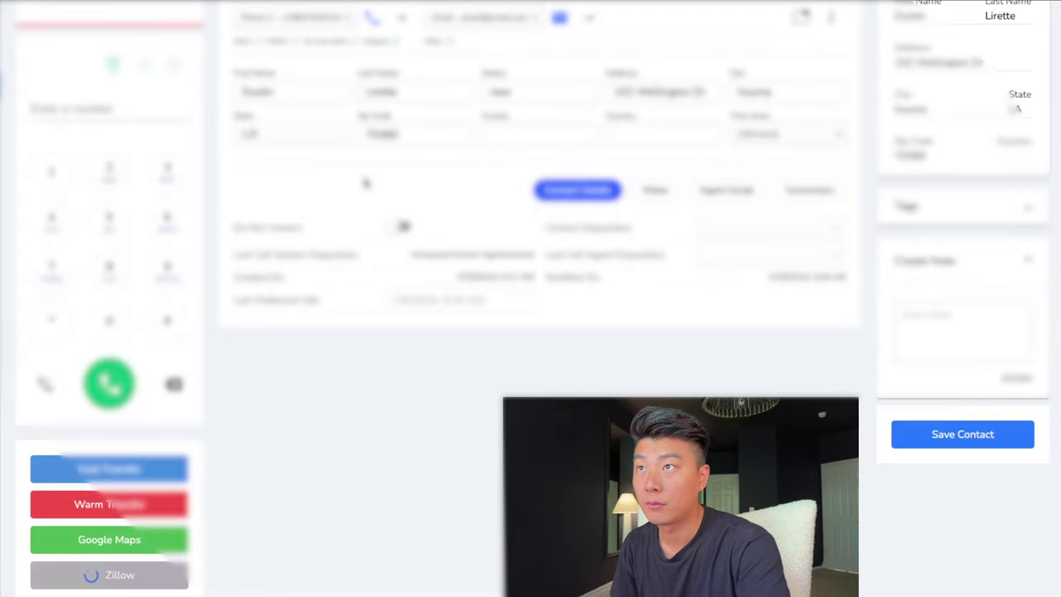